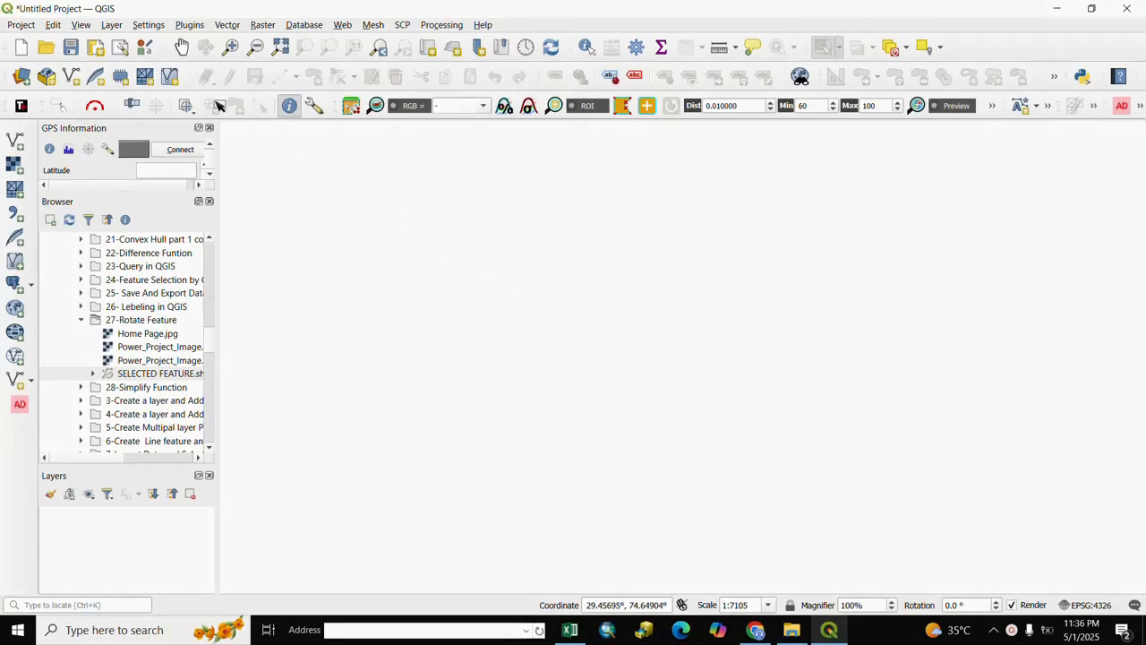
# - Add the vector dataset SELECTED FEATURE.shx from the 27-Rotate Feature folder to the project as a layer
pyautogui.click(111, 25)
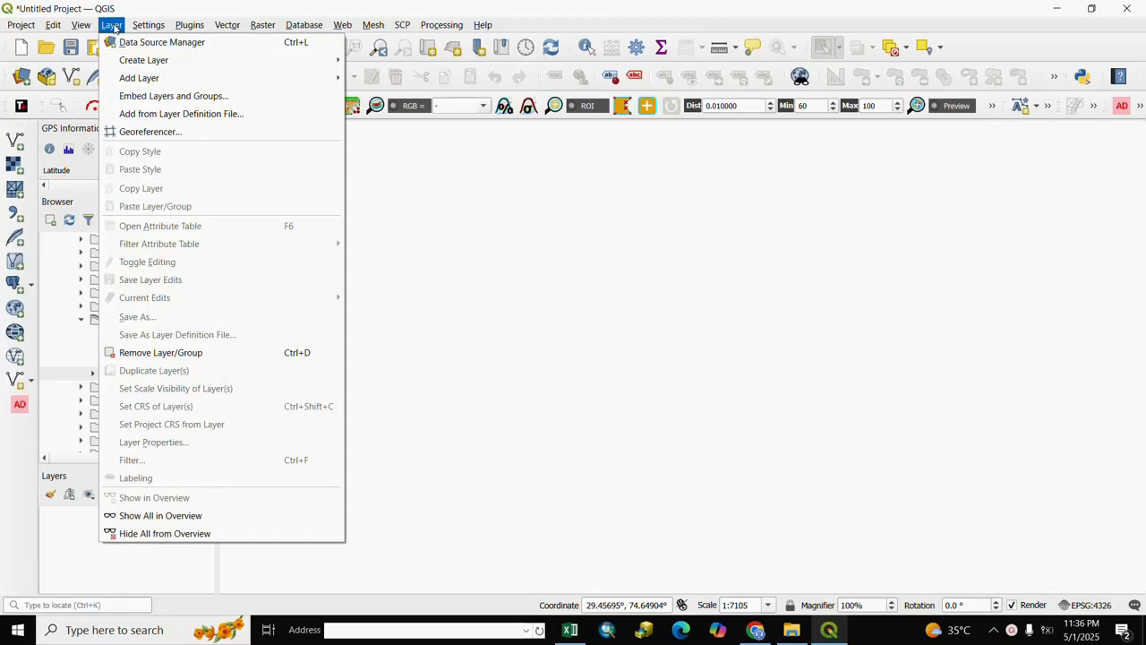
pyautogui.moveTo(127, 80)
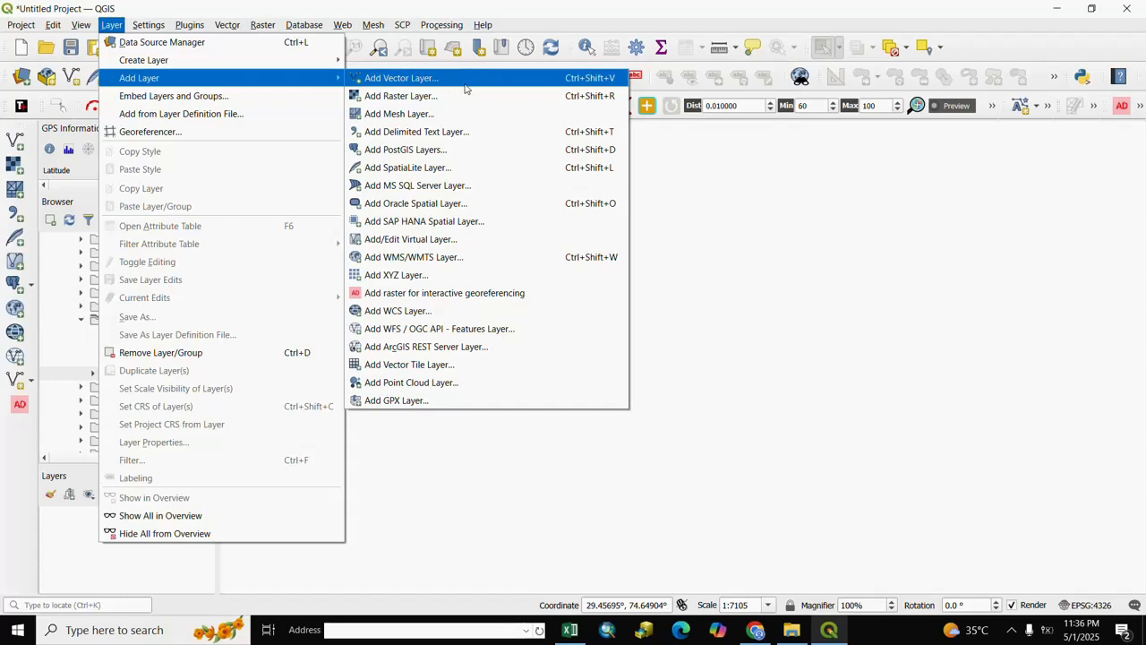
pyautogui.click(398, 81)
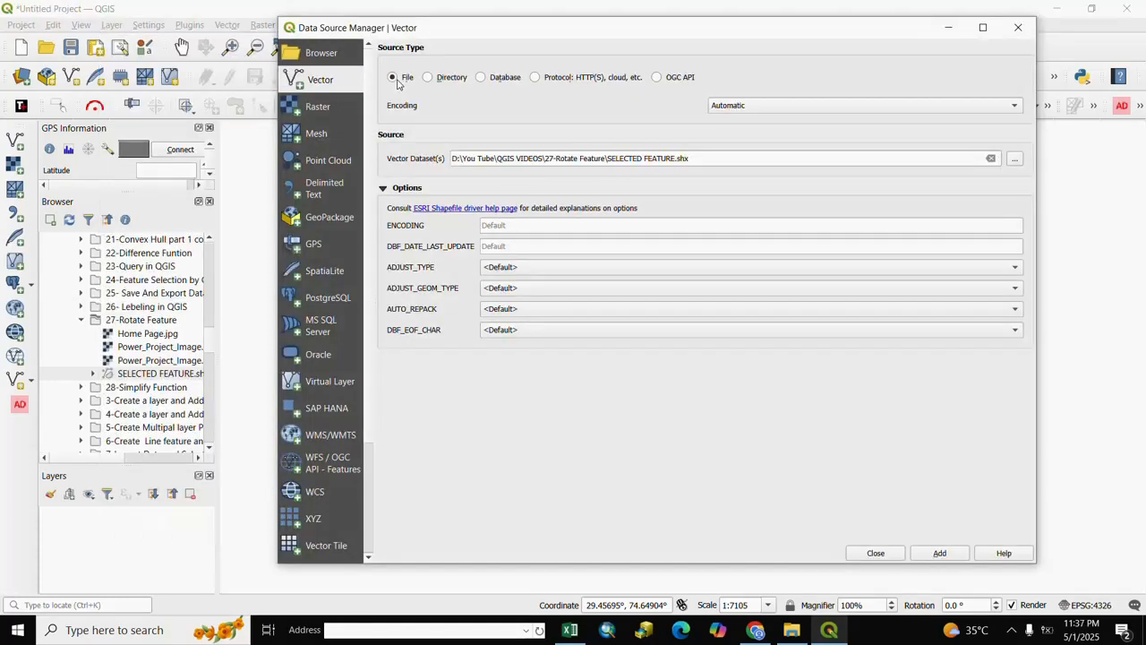
pyautogui.click(1015, 161)
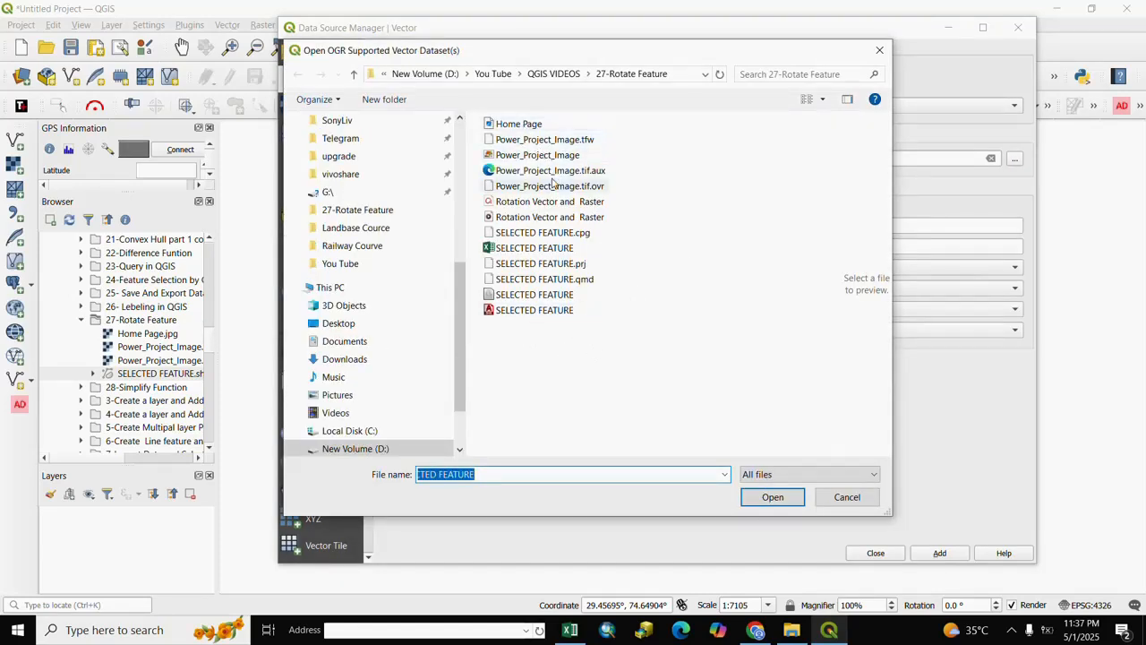
pyautogui.click(524, 309)
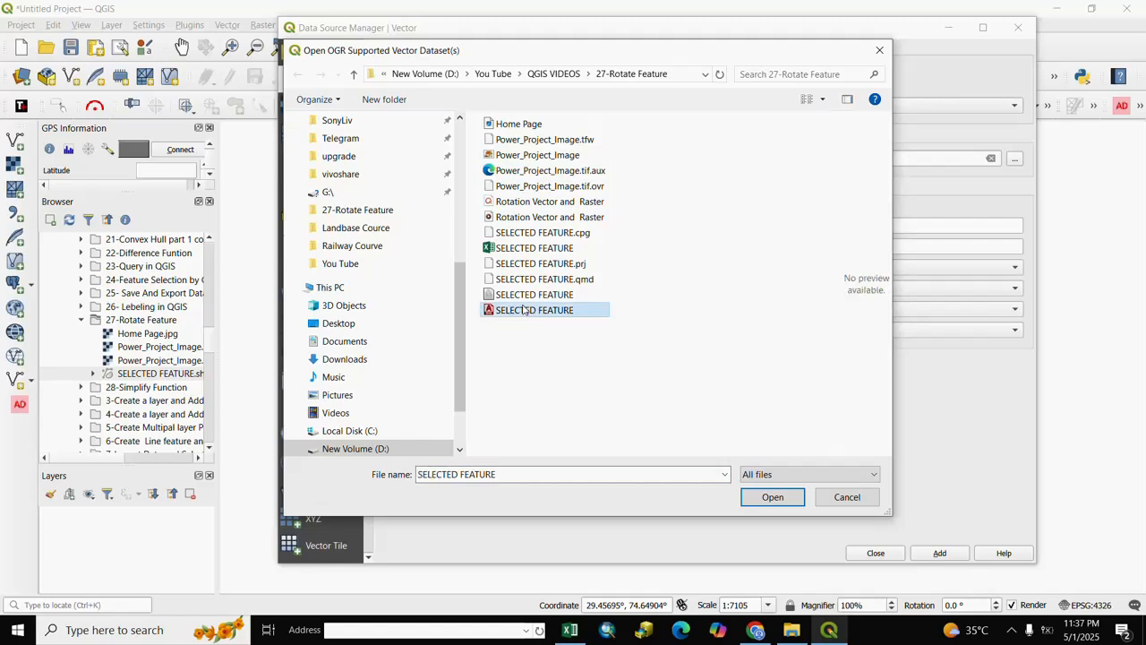
pyautogui.click(773, 498)
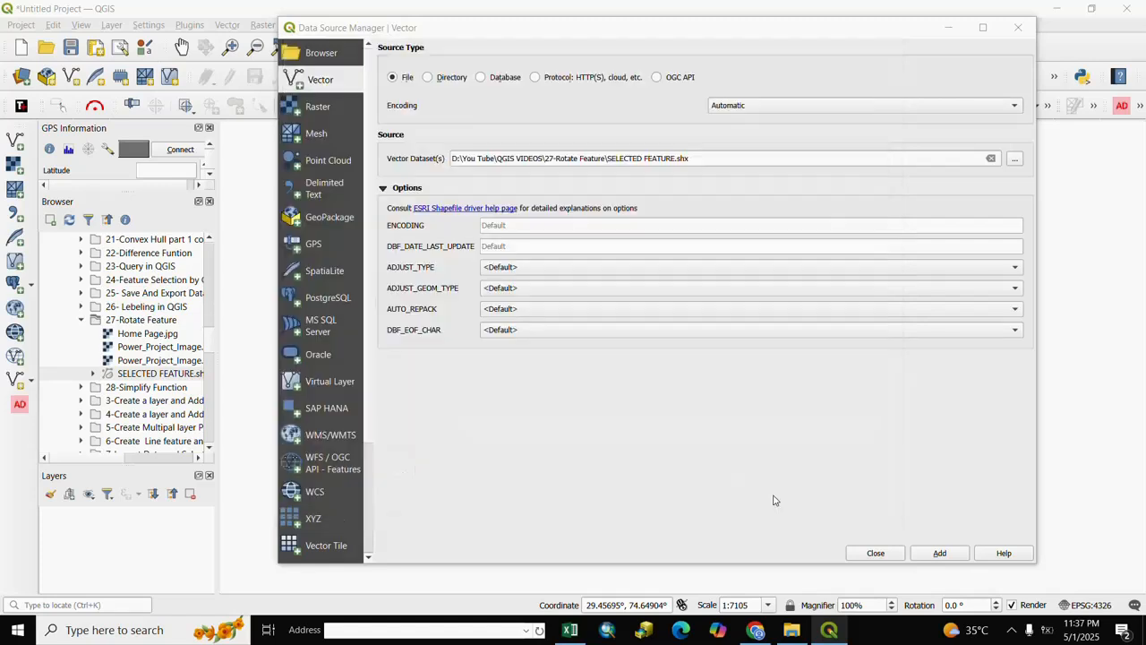
pyautogui.click(940, 554)
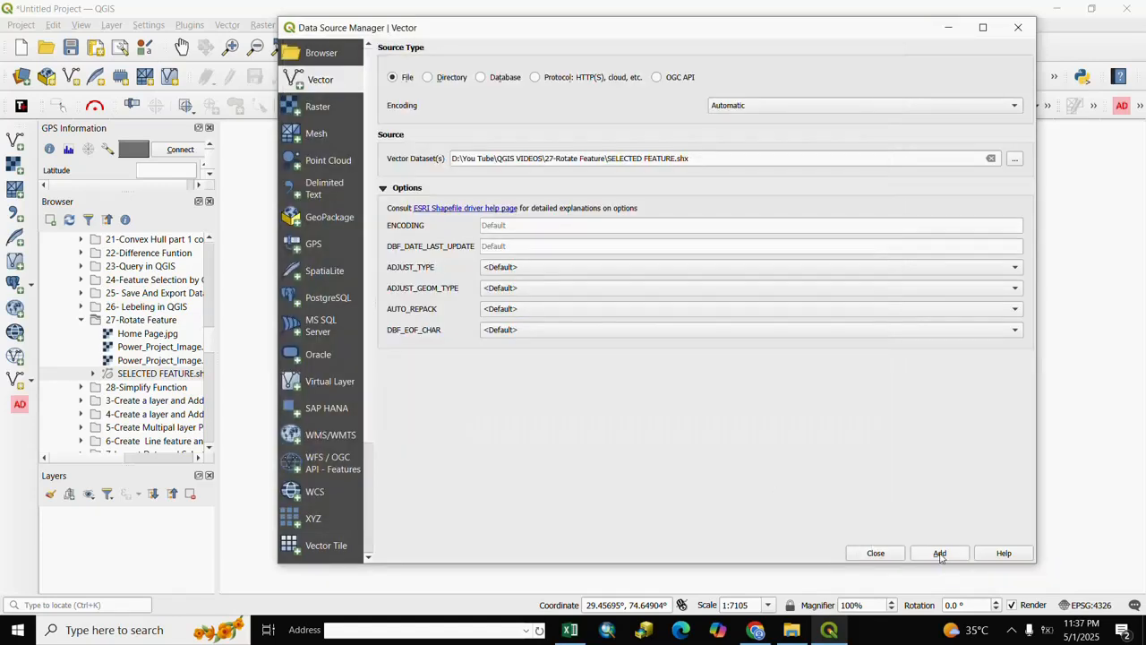
pyautogui.click(878, 554)
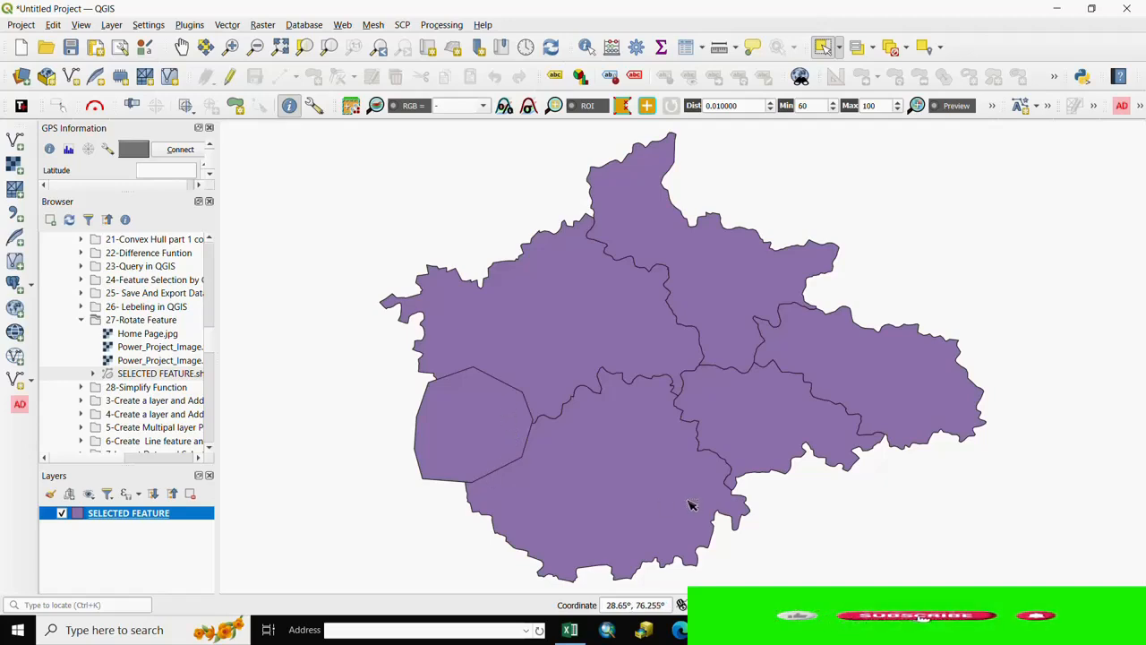
# - Digitize a new rounded polygon overlapping the western edge of the SELECTED FEATURE layer, accept its attributes and save the layer edits
pyautogui.click(230, 79)
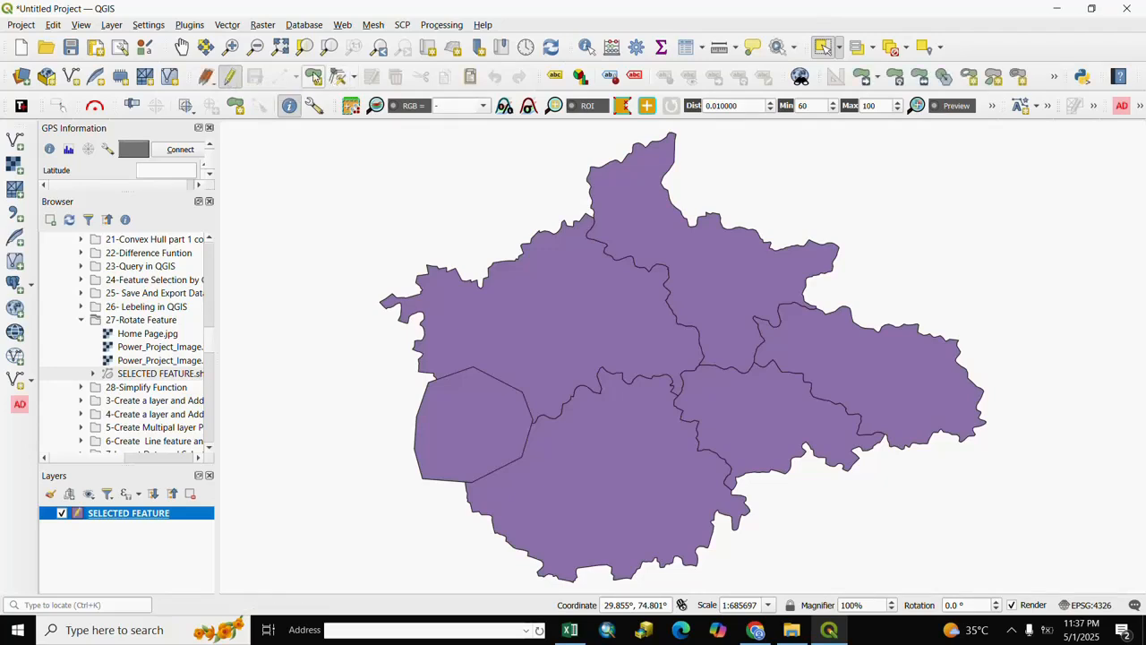
pyautogui.click(313, 77)
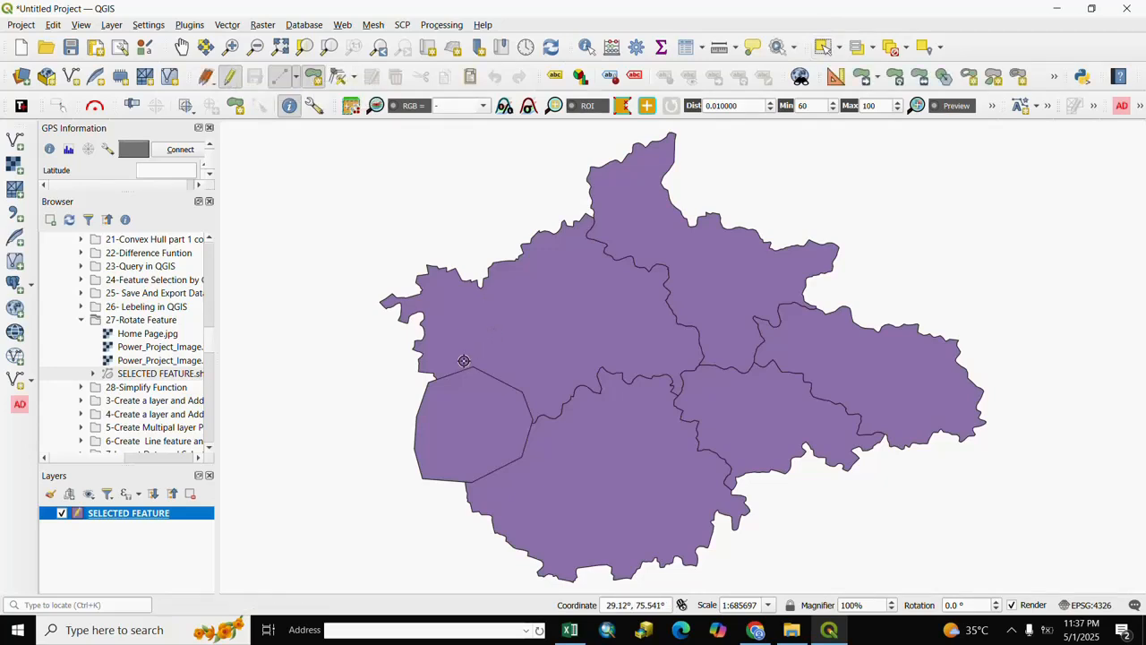
pyautogui.click(447, 390)
pyautogui.click(391, 386)
pyautogui.click(360, 344)
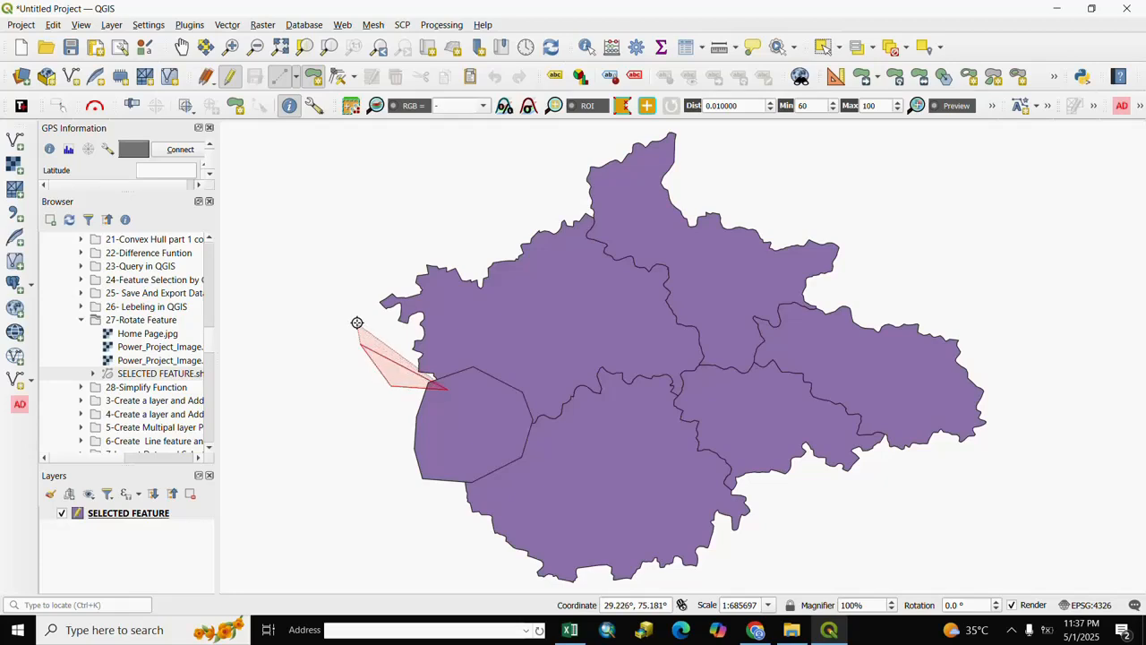
pyautogui.click(357, 309)
pyautogui.click(361, 274)
pyautogui.click(383, 240)
pyautogui.click(421, 228)
pyautogui.click(461, 230)
pyautogui.click(484, 242)
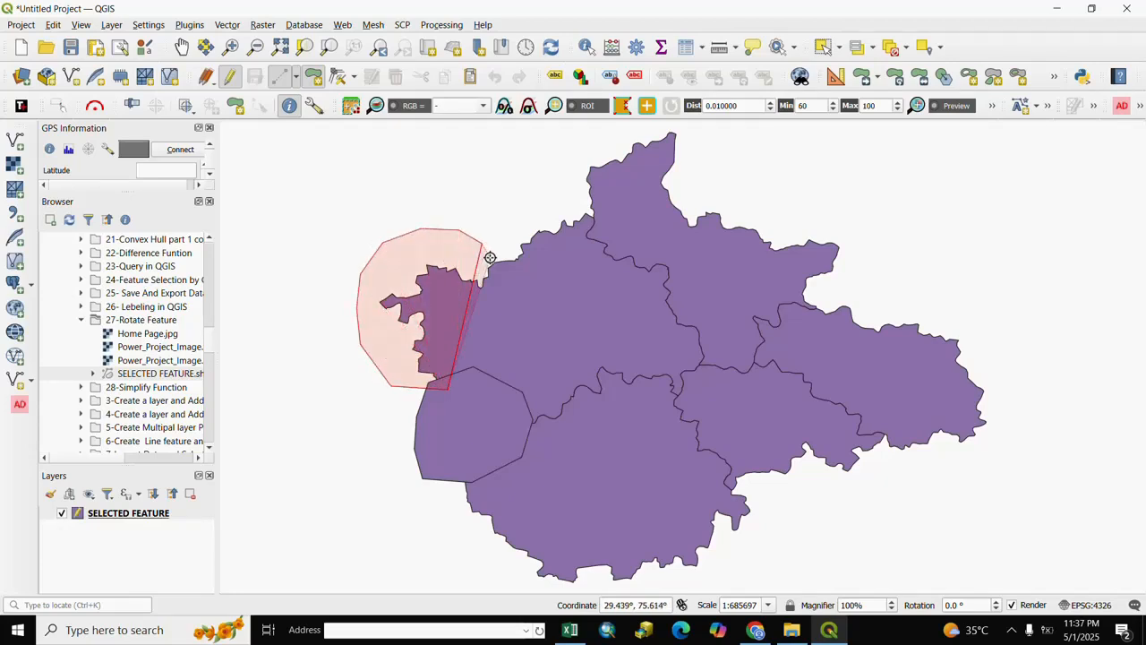
pyautogui.click(491, 267)
pyautogui.click(522, 390)
pyautogui.click(512, 415)
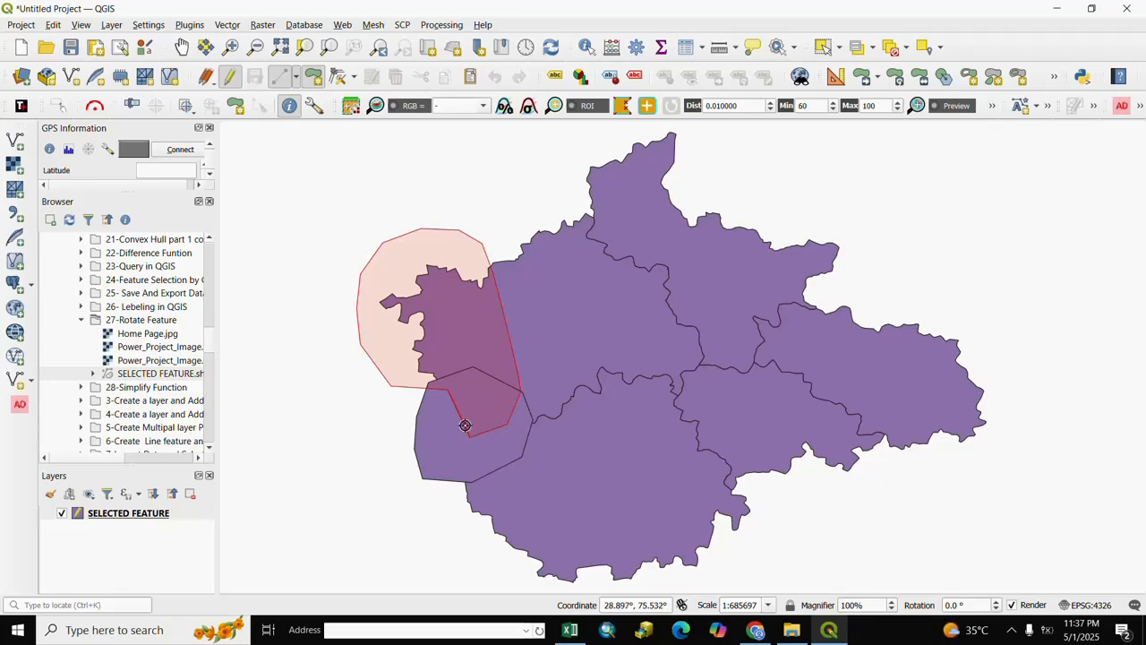
pyautogui.rightClick(465, 425)
pyautogui.click(844, 457)
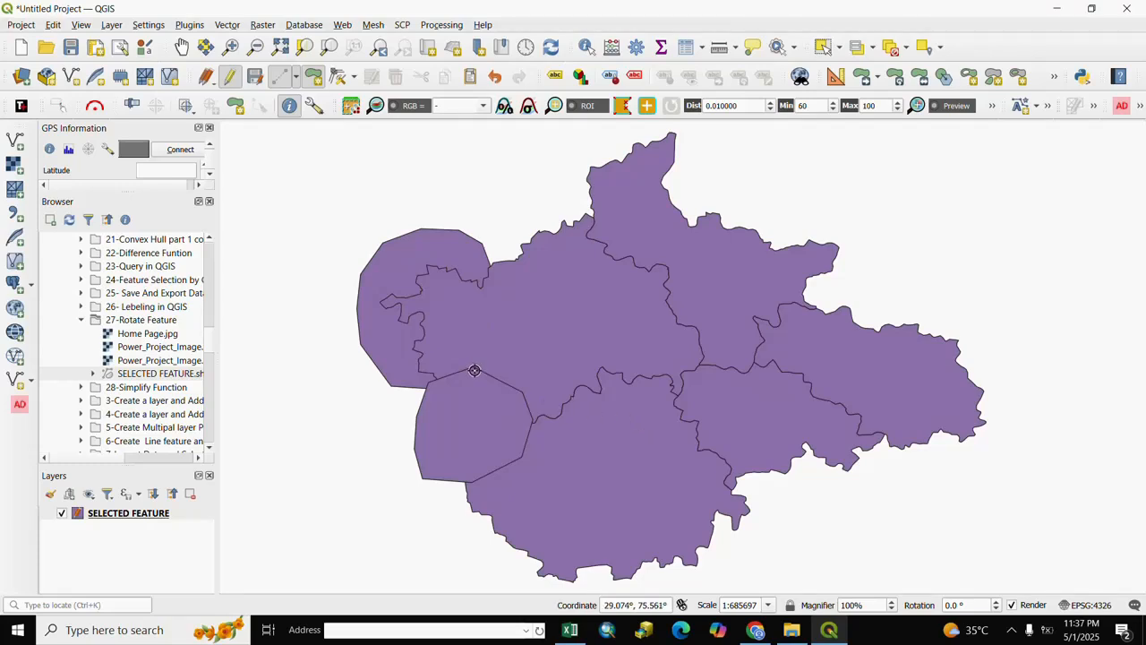
pyautogui.click(256, 78)
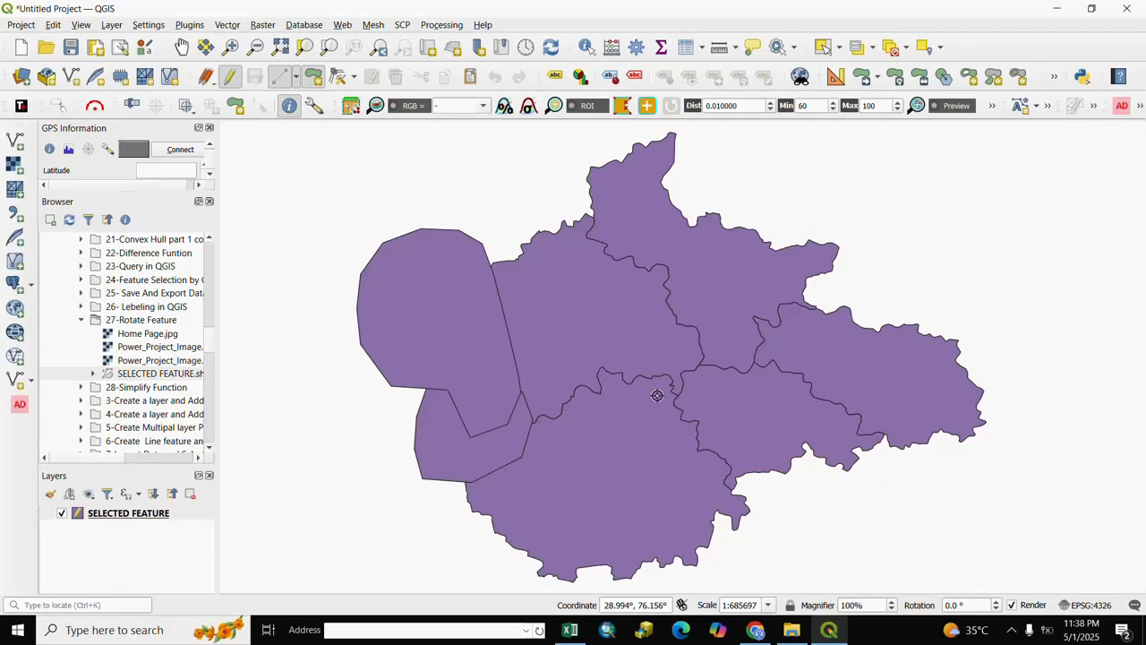
# - Add the raster Power_Project_Image.tif from the 27-Rotate Feature folder and zoom the map to that layer
pyautogui.click(112, 25)
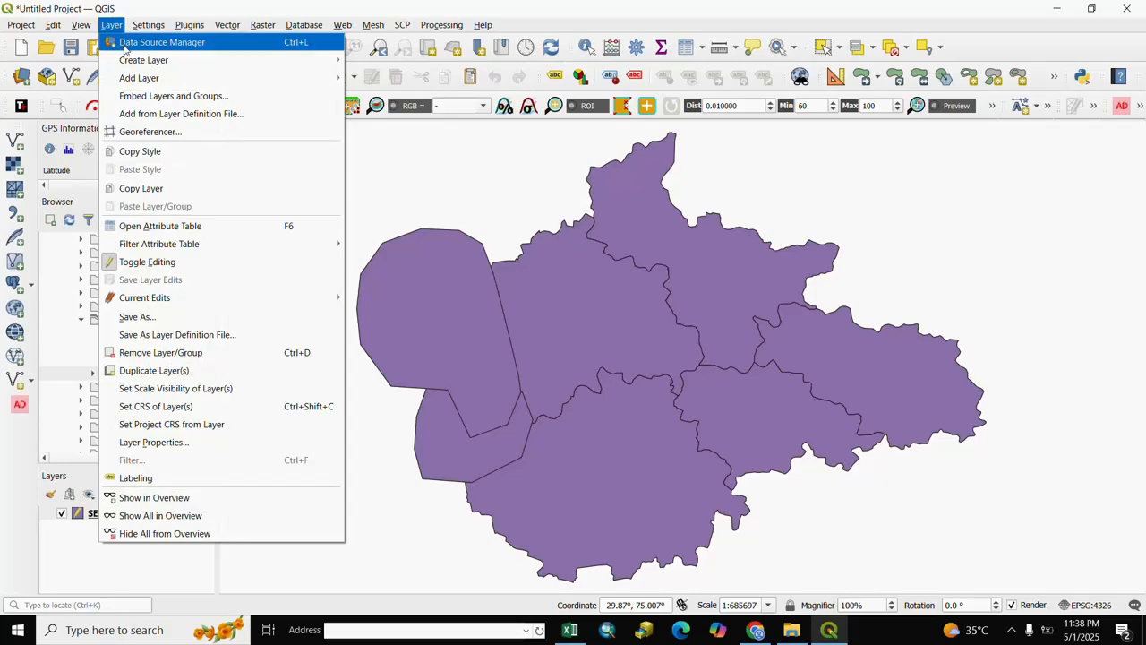
pyautogui.moveTo(183, 78)
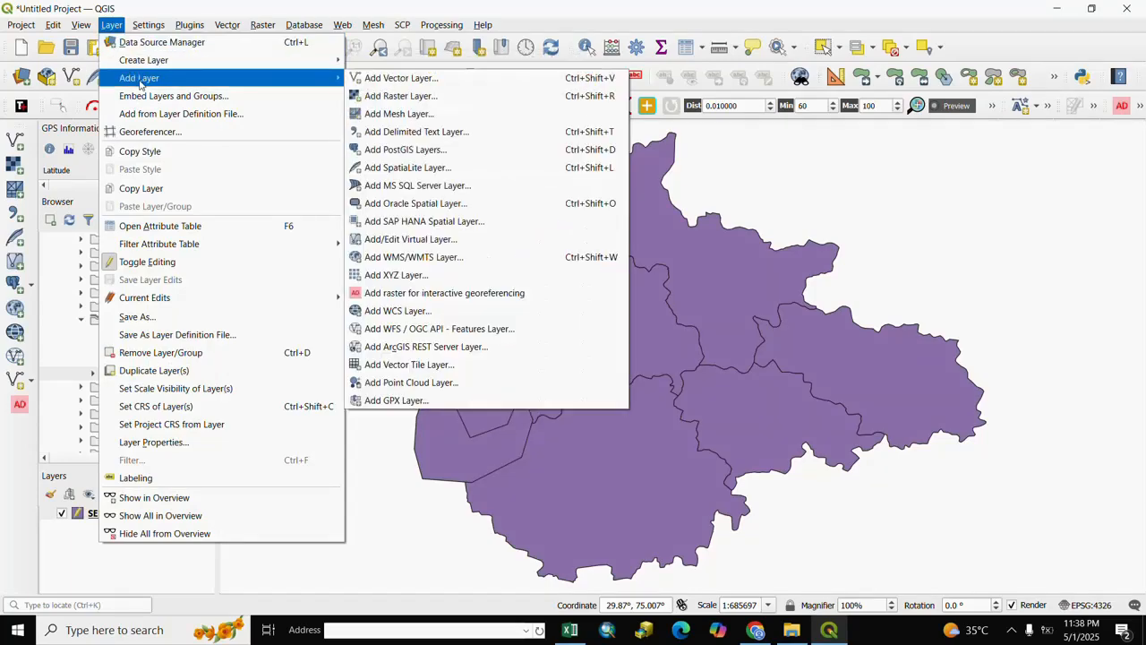
pyautogui.click(394, 96)
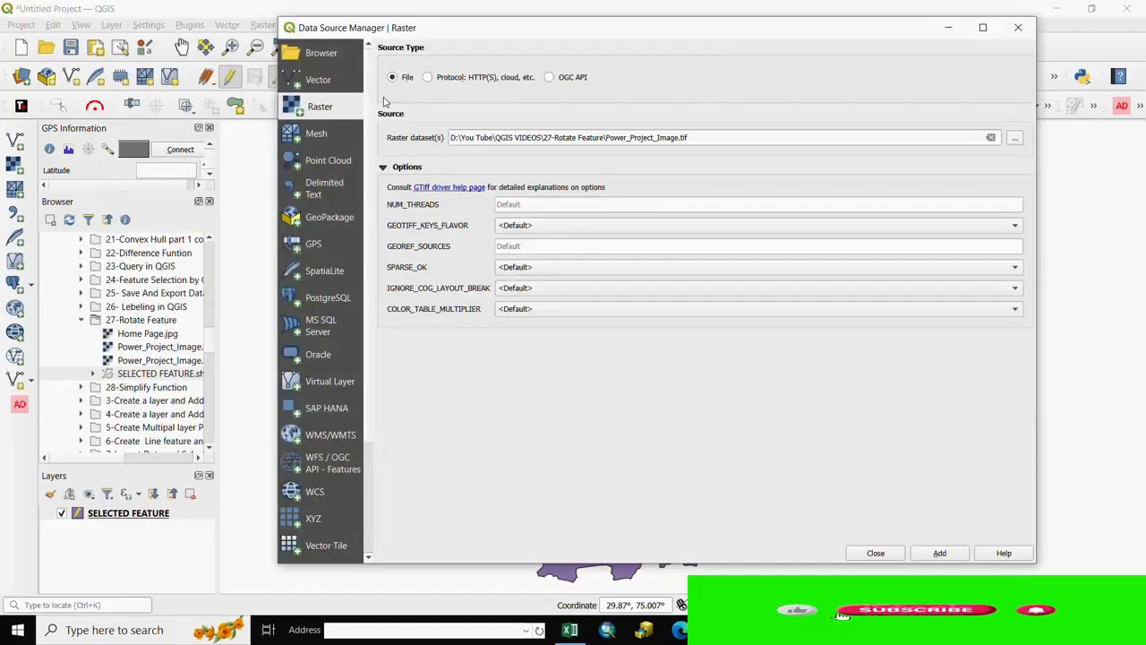
pyautogui.click(1015, 139)
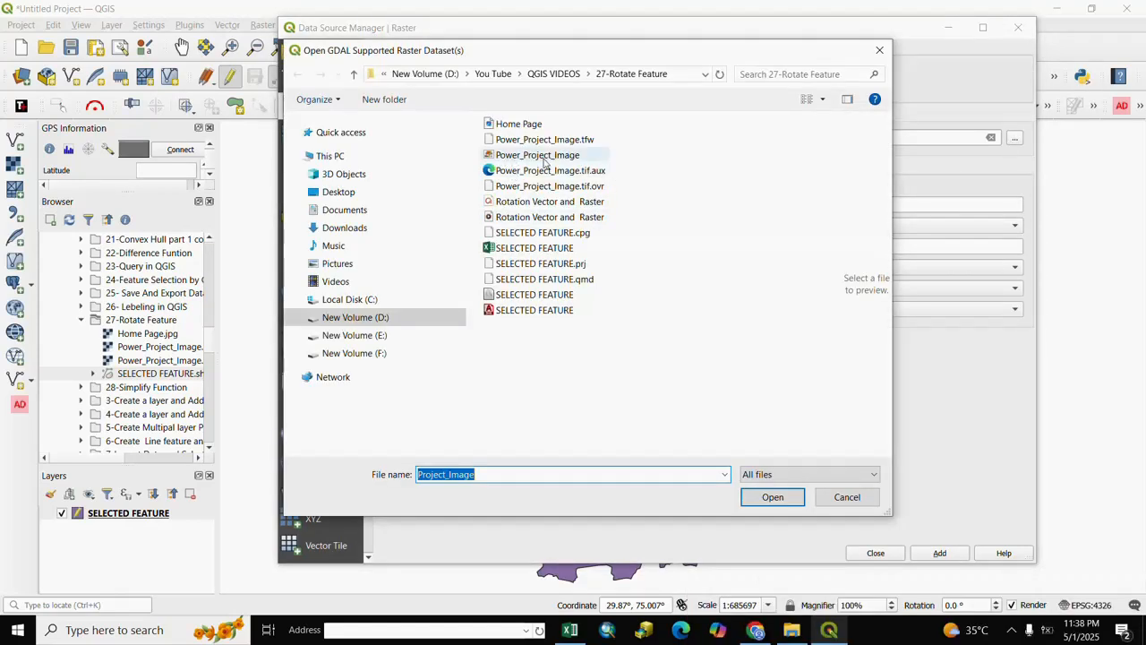
pyautogui.click(522, 160)
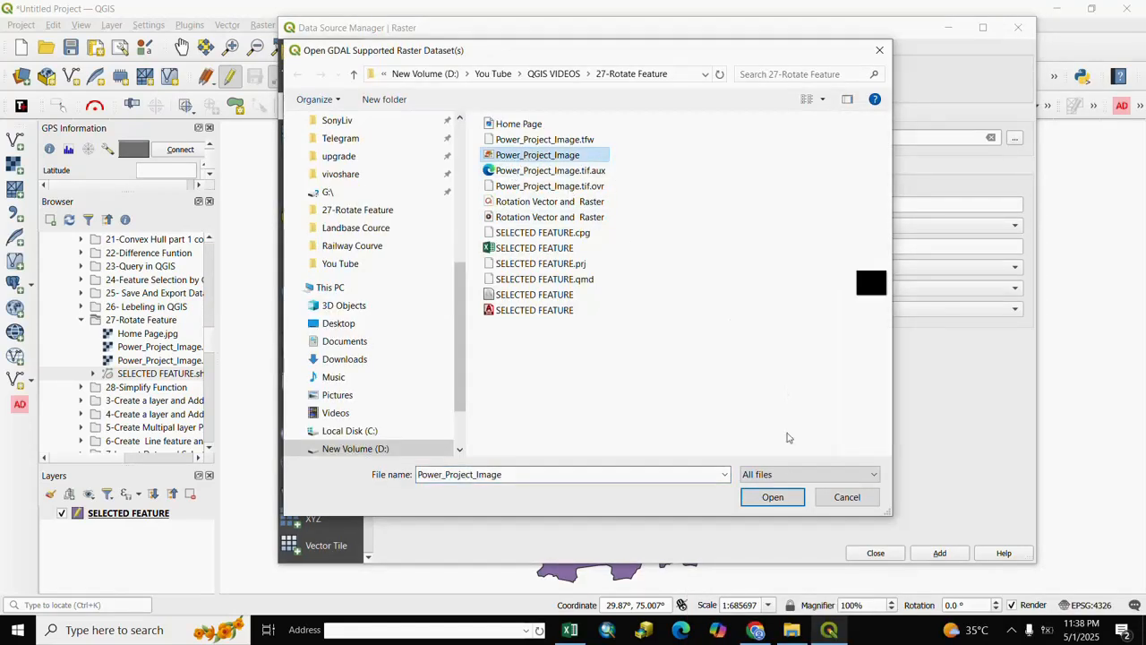
pyautogui.click(776, 498)
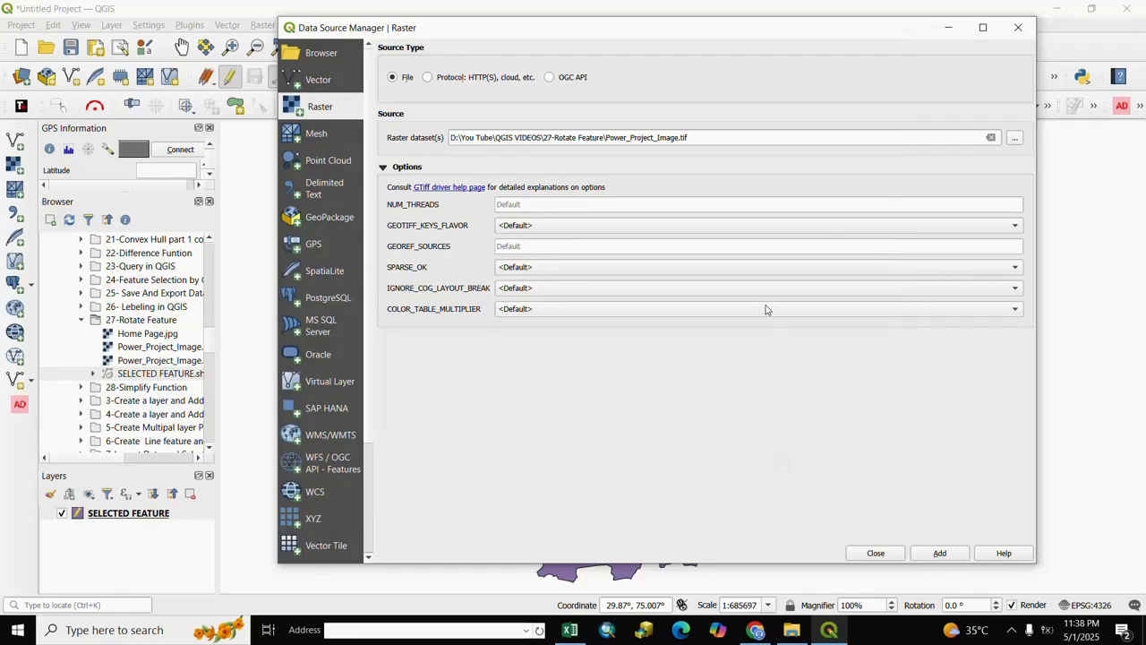
pyautogui.click(952, 555)
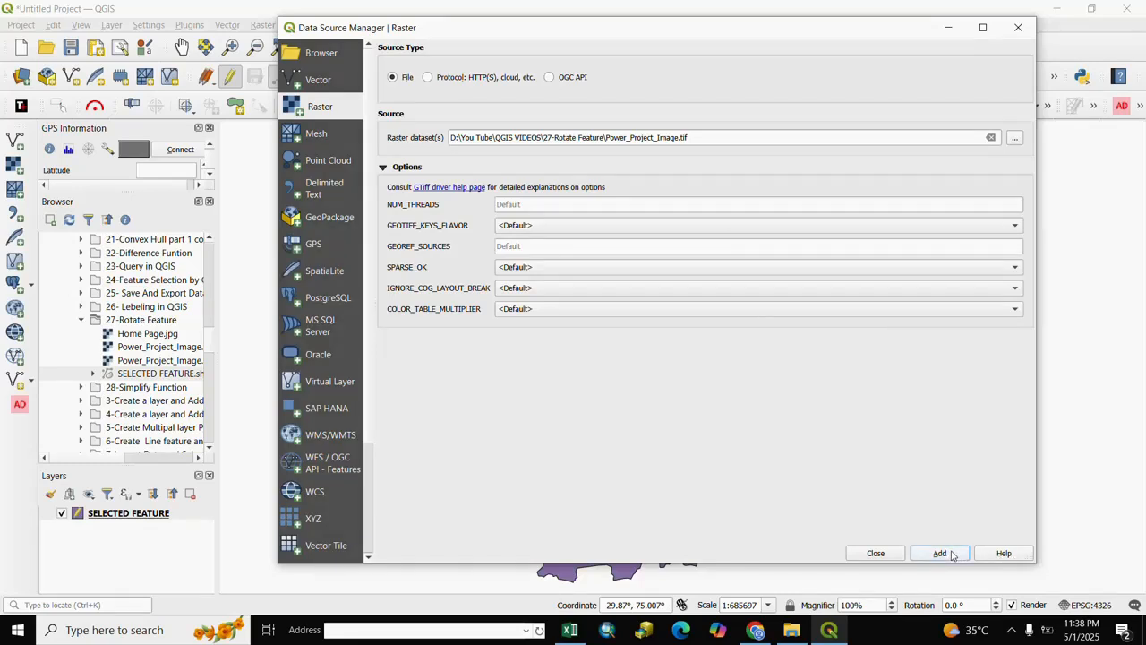
pyautogui.click(876, 553)
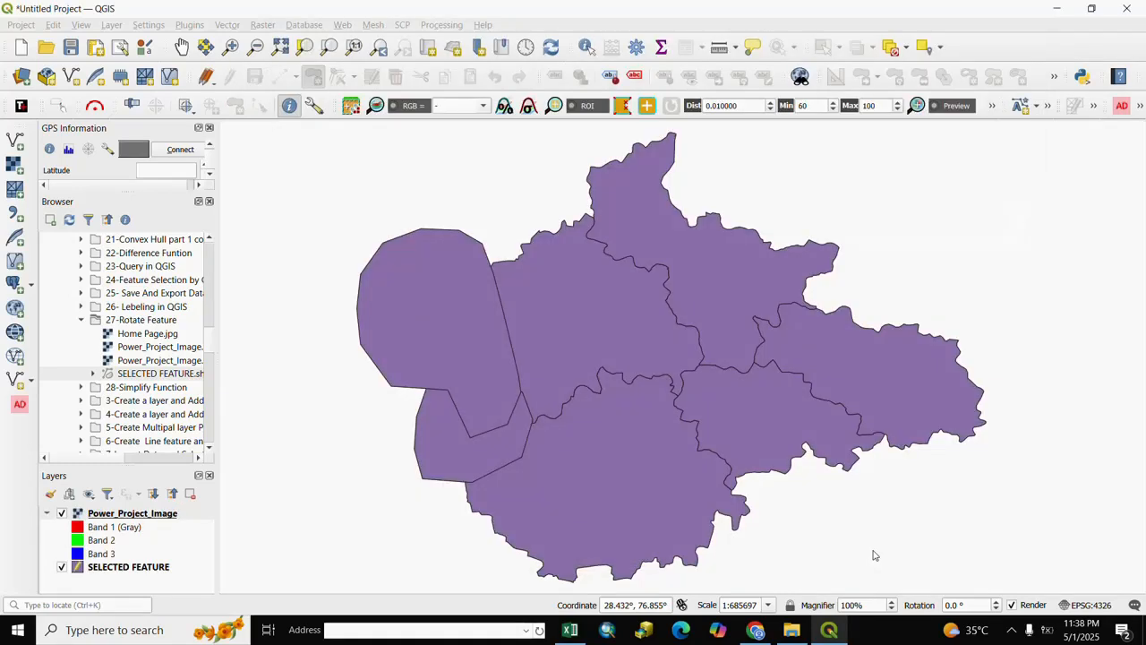
pyautogui.rightClick(107, 513)
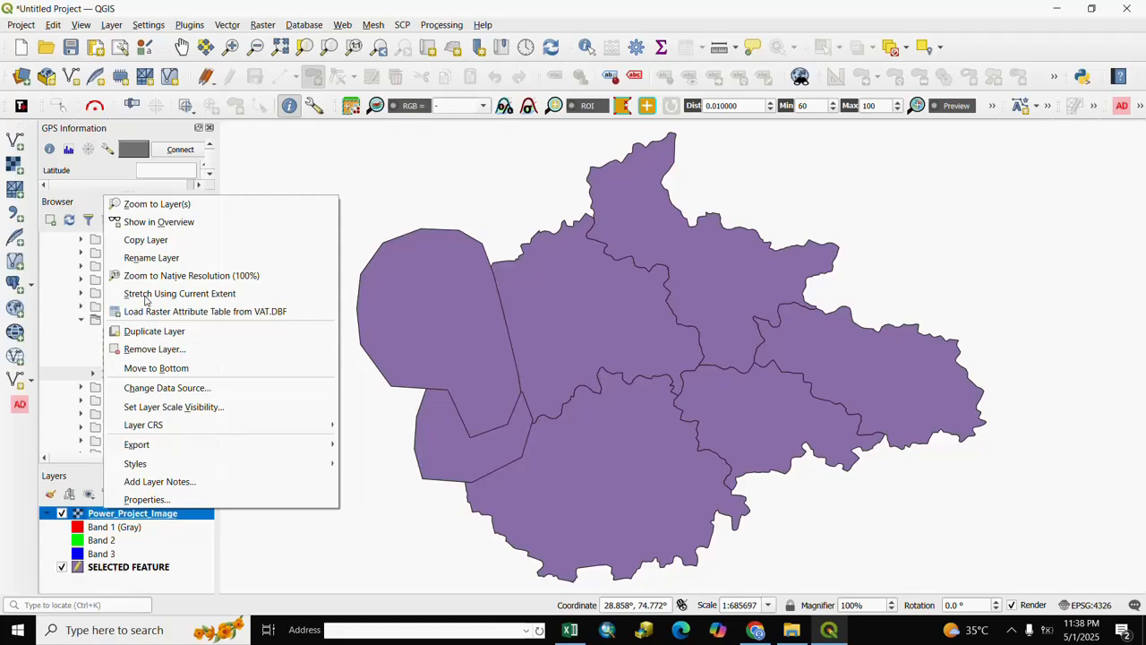
pyautogui.click(154, 204)
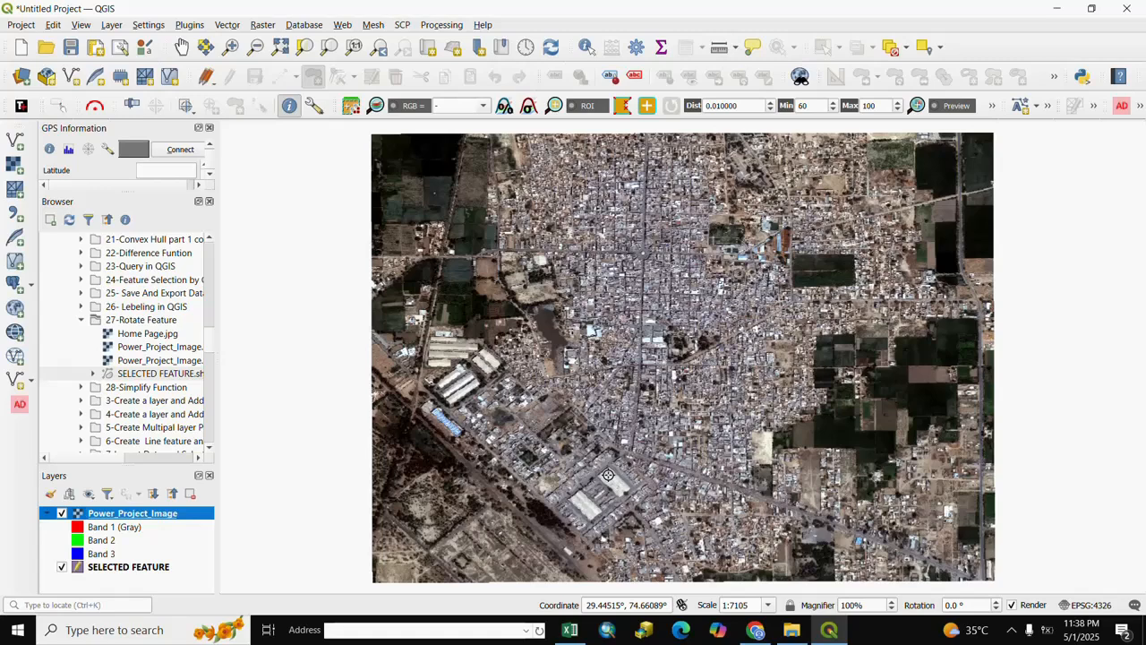
pyautogui.click(113, 25)
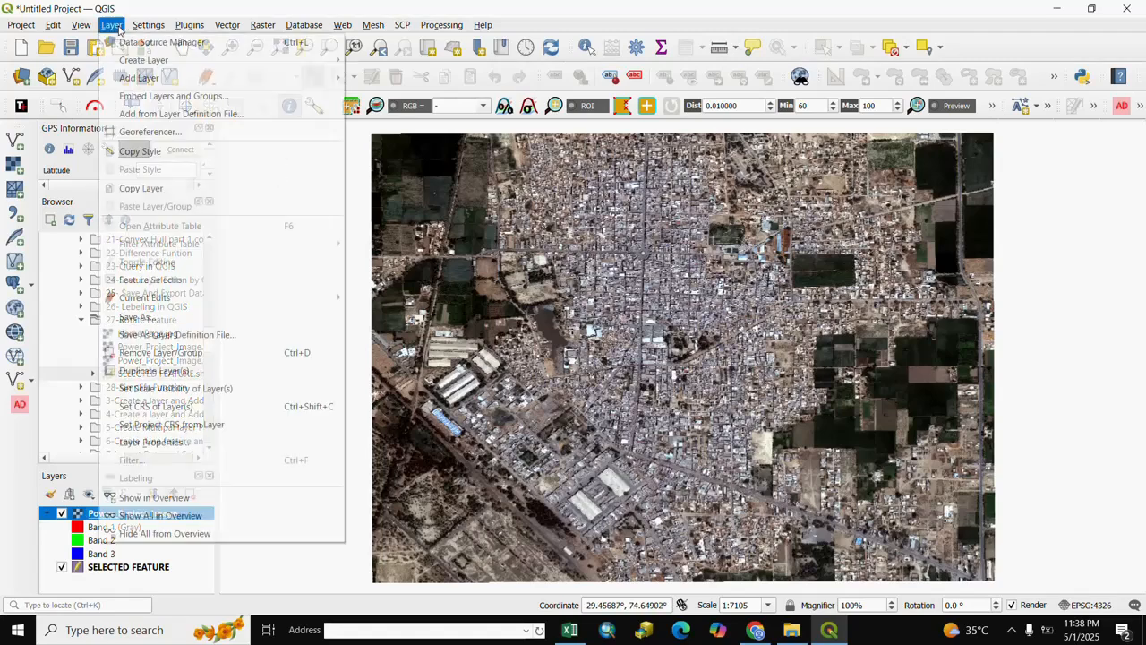
pyautogui.moveTo(297, 81)
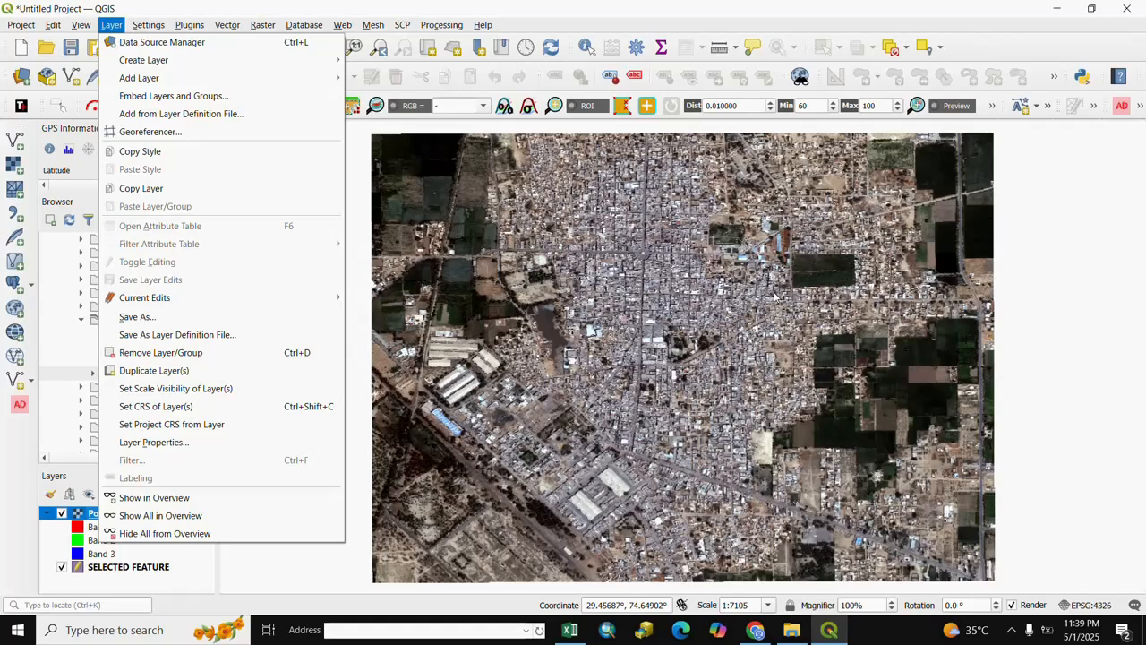
pyautogui.click(992, 55)
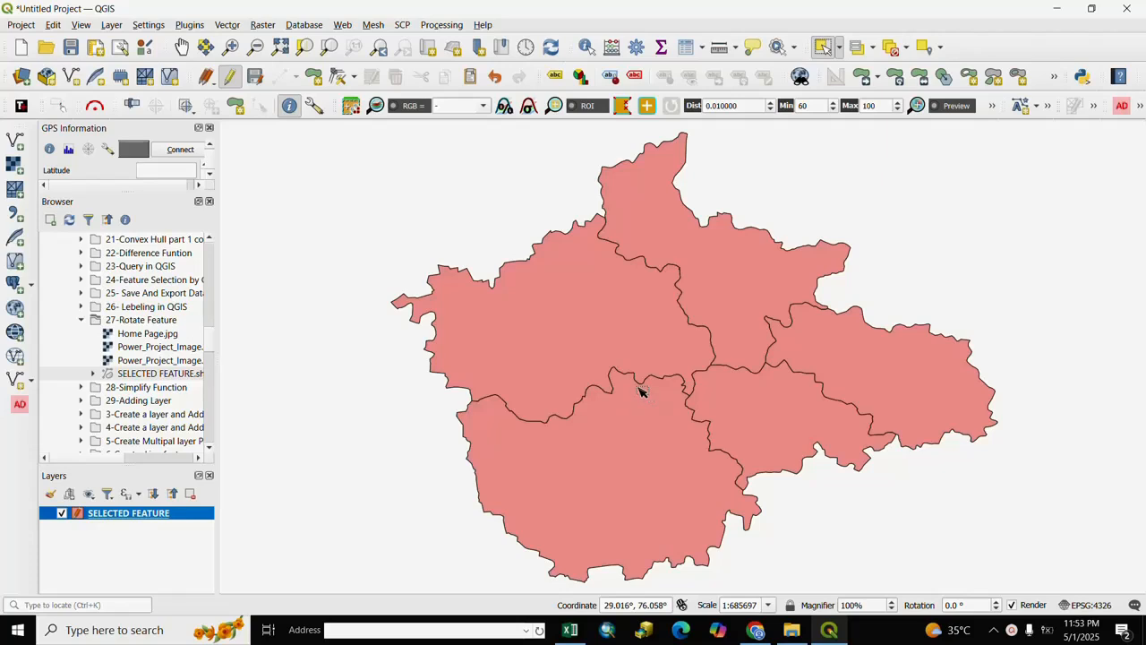
# - Cut a roughly oval hole in the middle of the north-western polygon of SELECTED FEATURE with the Add Ring tool
pyautogui.click(56, 26)
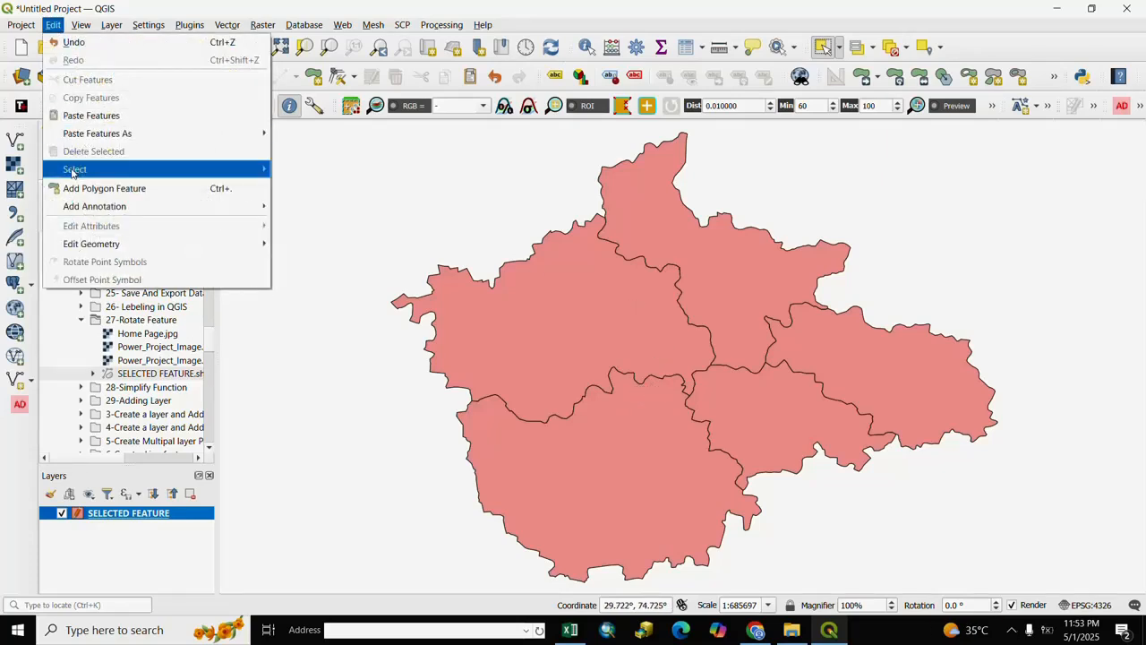
pyautogui.moveTo(91, 252)
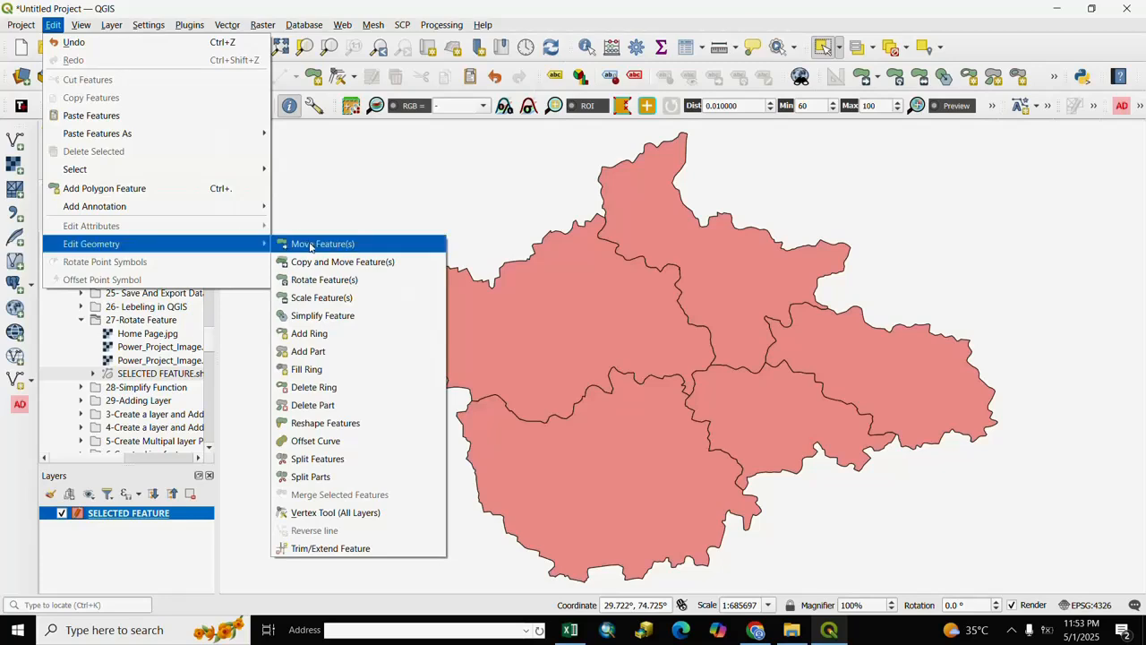
pyautogui.click(308, 334)
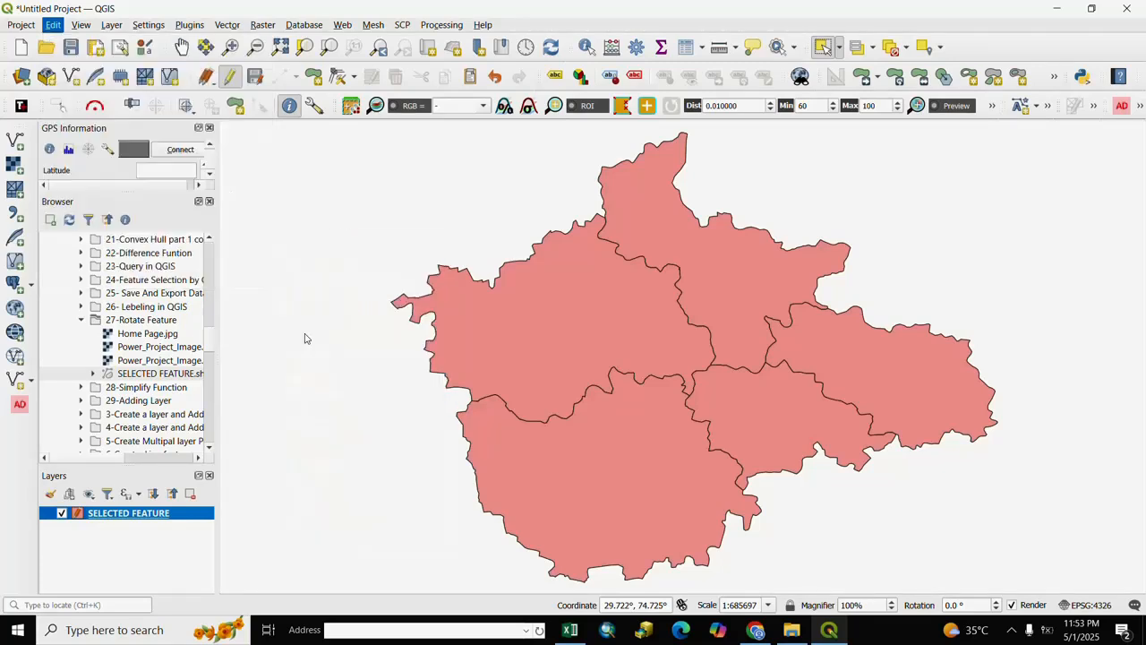
pyautogui.click(534, 354)
pyautogui.click(523, 346)
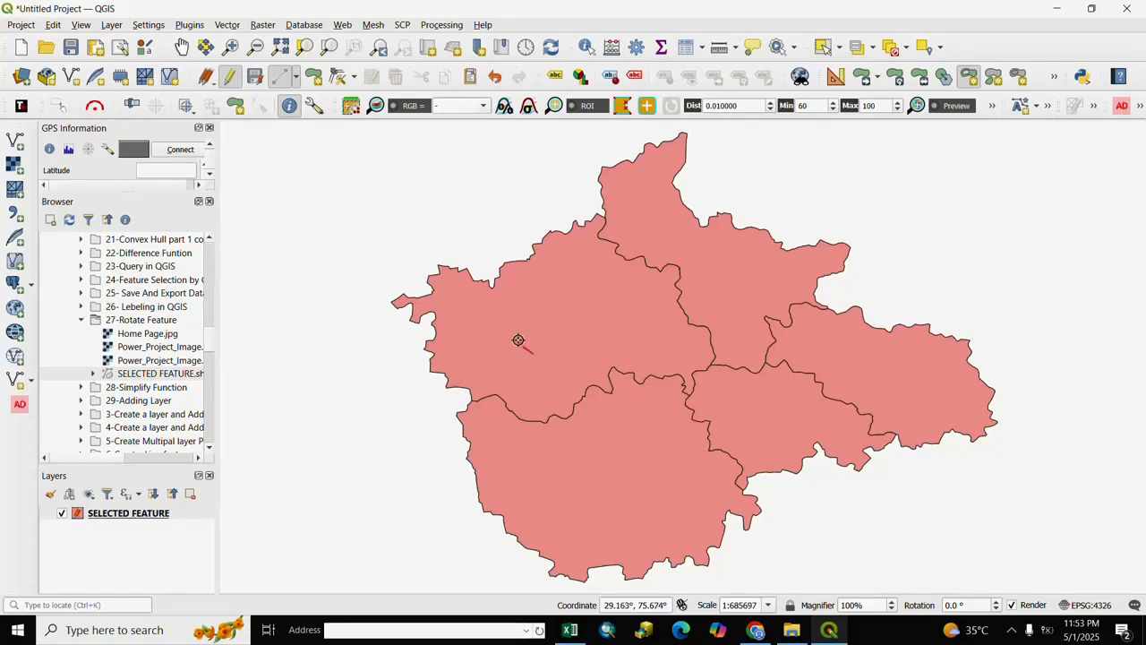
pyautogui.click(516, 335)
pyautogui.click(513, 316)
pyautogui.click(517, 299)
pyautogui.click(530, 288)
pyautogui.click(553, 284)
pyautogui.click(580, 293)
pyautogui.click(597, 304)
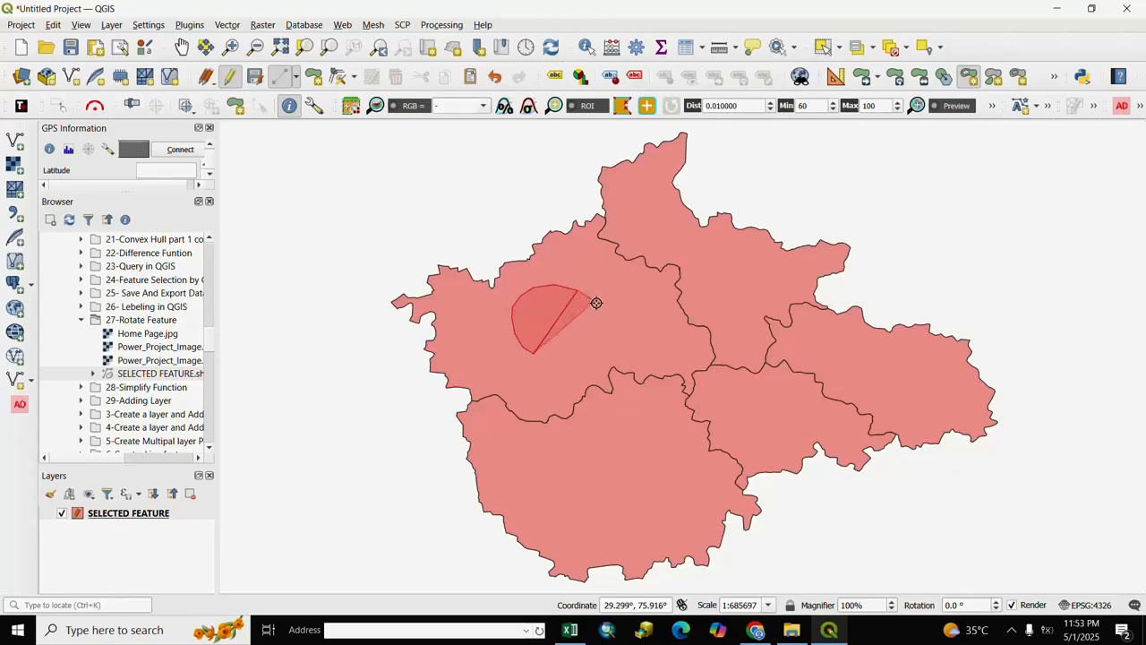
pyautogui.click(604, 326)
pyautogui.click(600, 344)
pyautogui.click(587, 354)
pyautogui.click(576, 361)
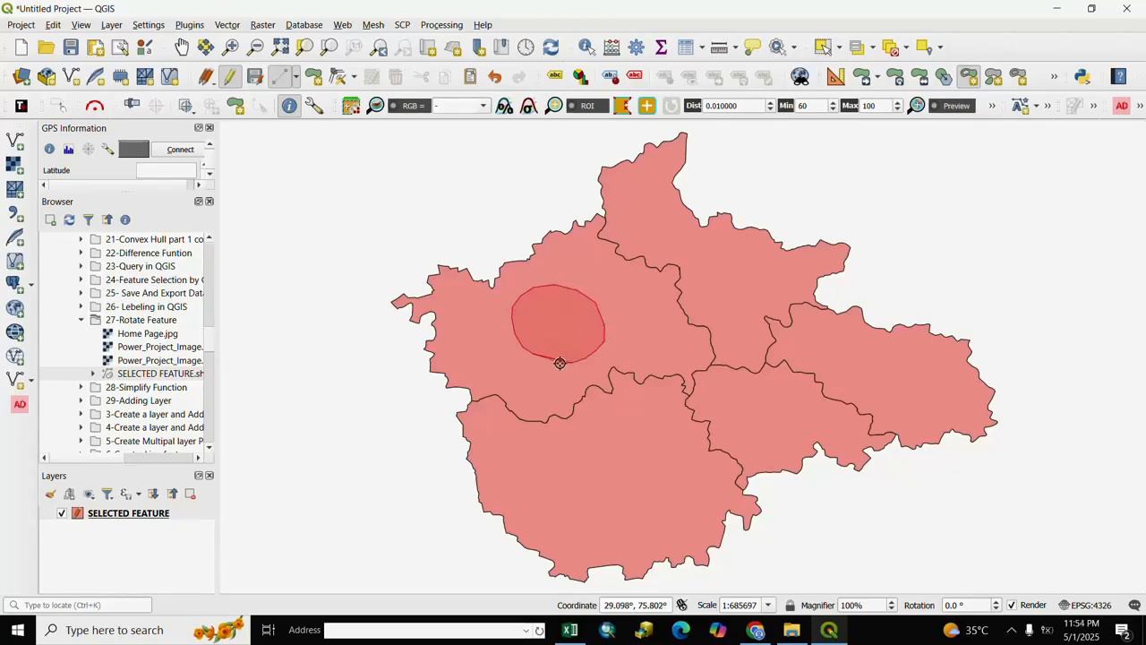
pyautogui.rightClick(552, 361)
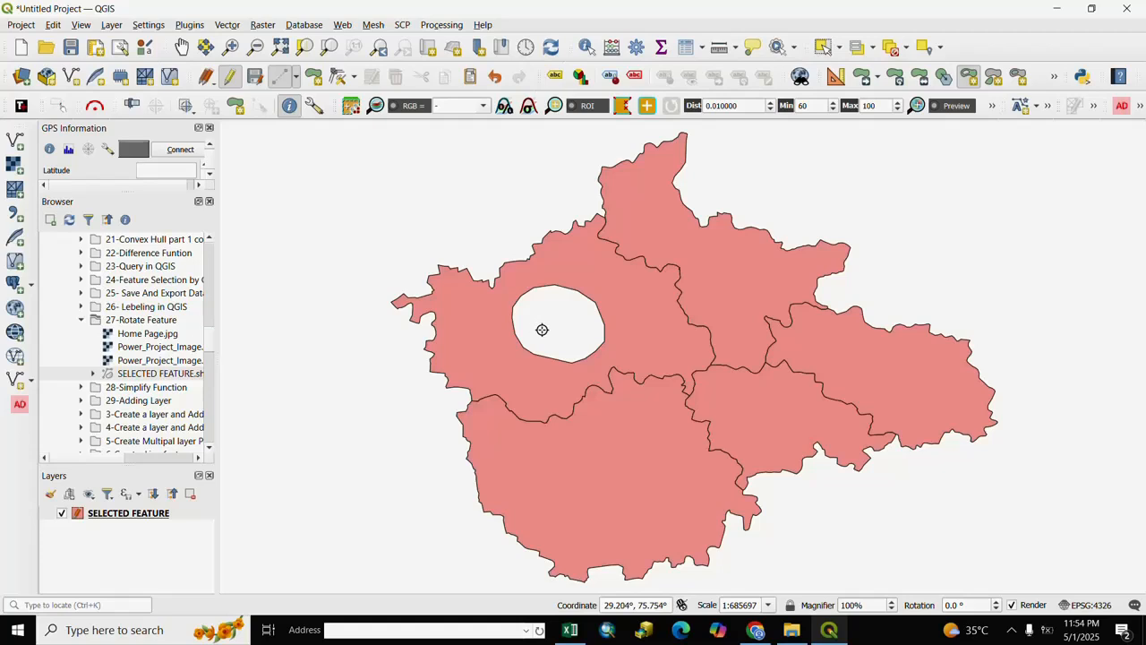
# - Remove the oval hole from the north-western polygon of SELECTED FEATURE with the Delete Ring tool
pyautogui.click(55, 25)
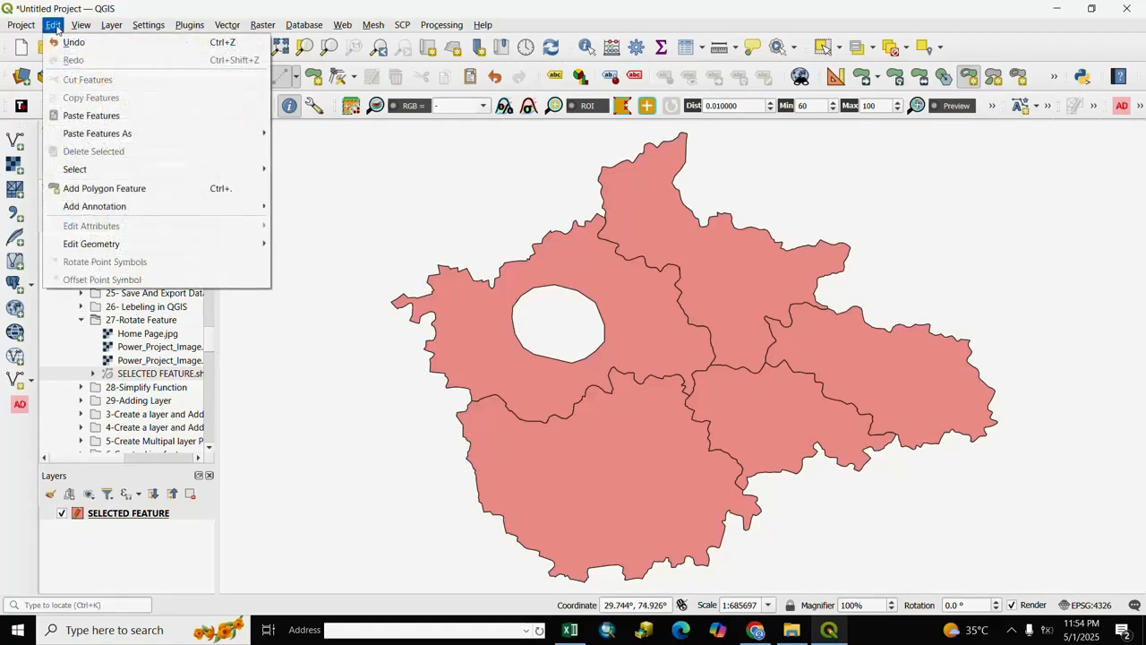
pyautogui.moveTo(79, 244)
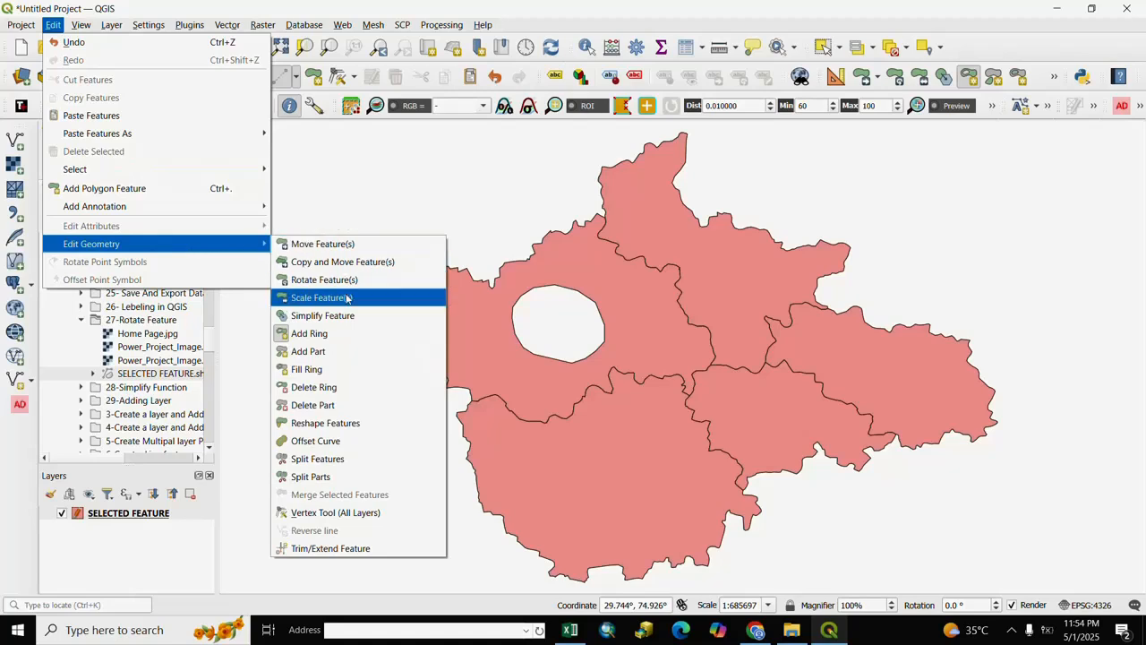
pyautogui.click(313, 390)
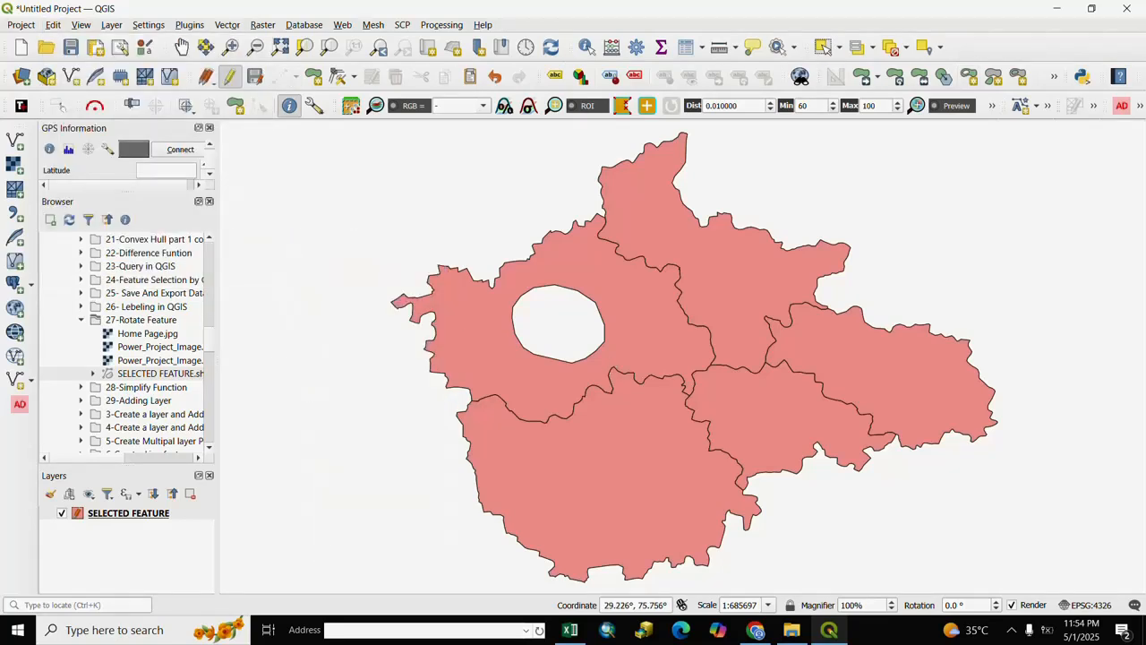
pyautogui.click(558, 321)
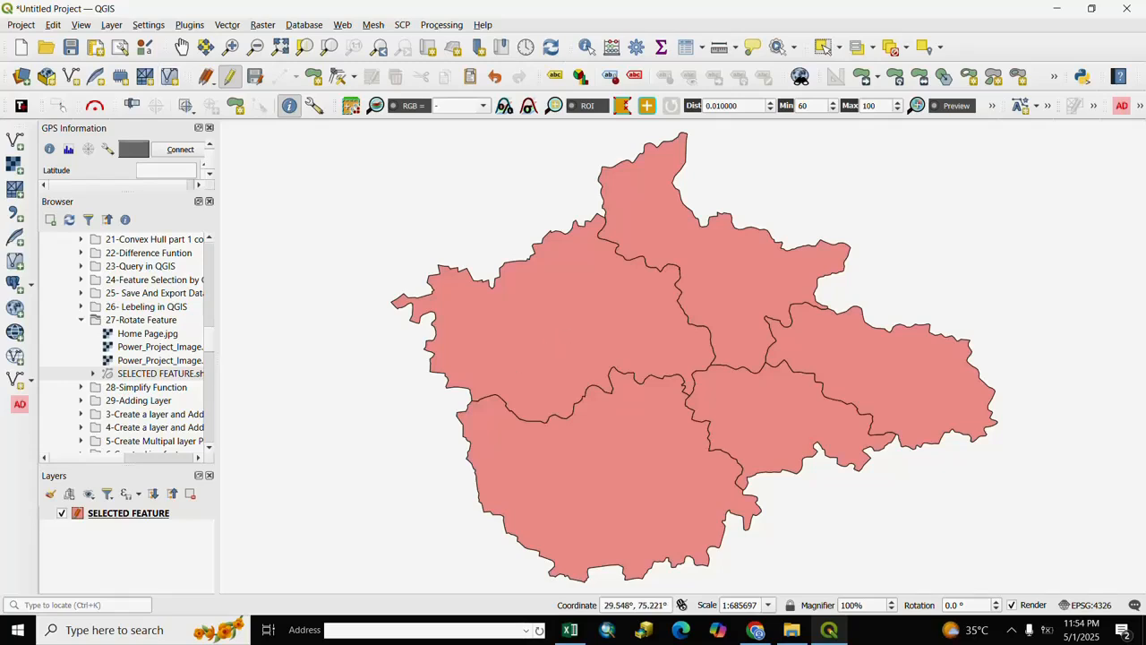
# - Cut a new roughly circular hole in the middle of the north-western polygon with the Add Ring tool
pyautogui.click(54, 25)
pyautogui.moveTo(128, 245)
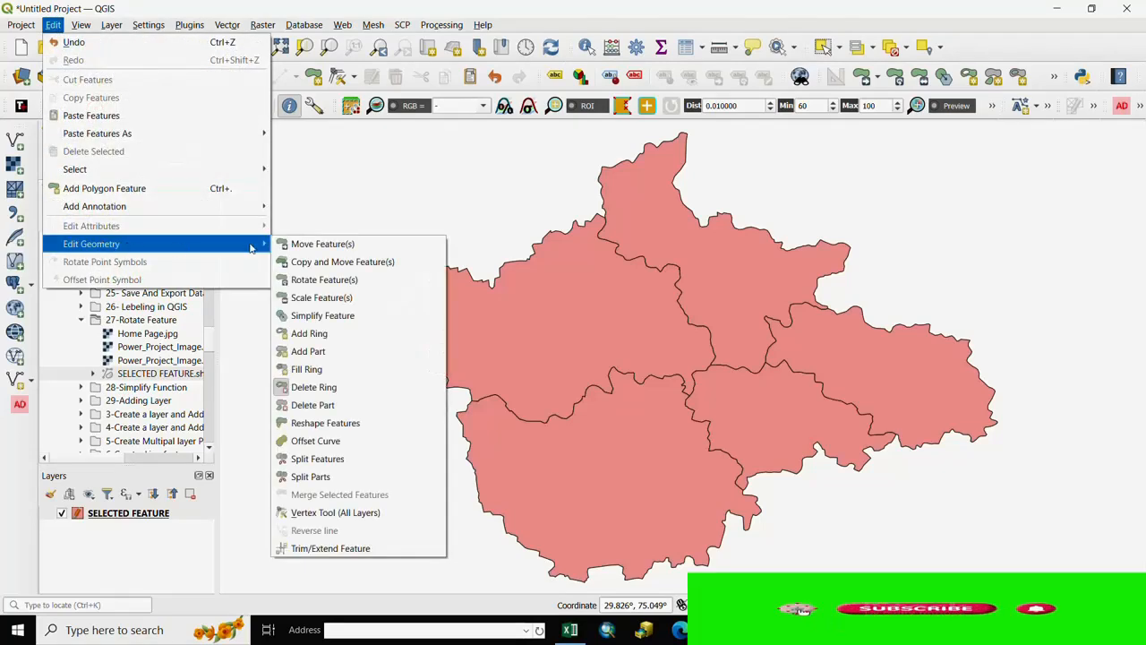
pyautogui.click(311, 335)
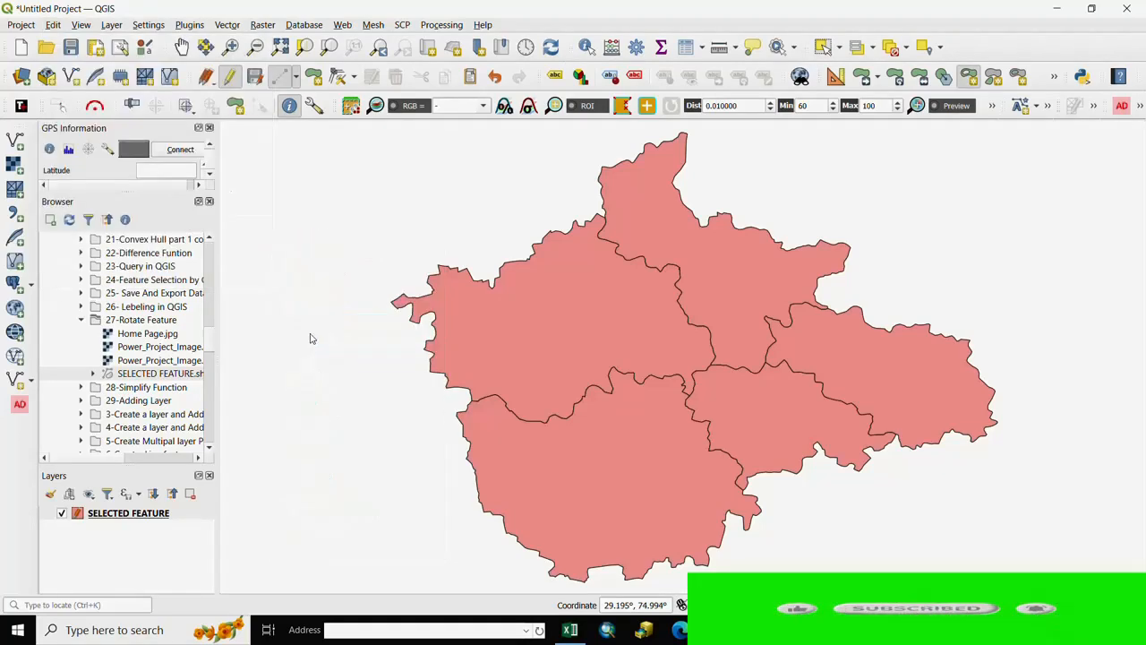
pyautogui.click(533, 352)
pyautogui.click(524, 328)
pyautogui.click(527, 310)
pyautogui.click(536, 296)
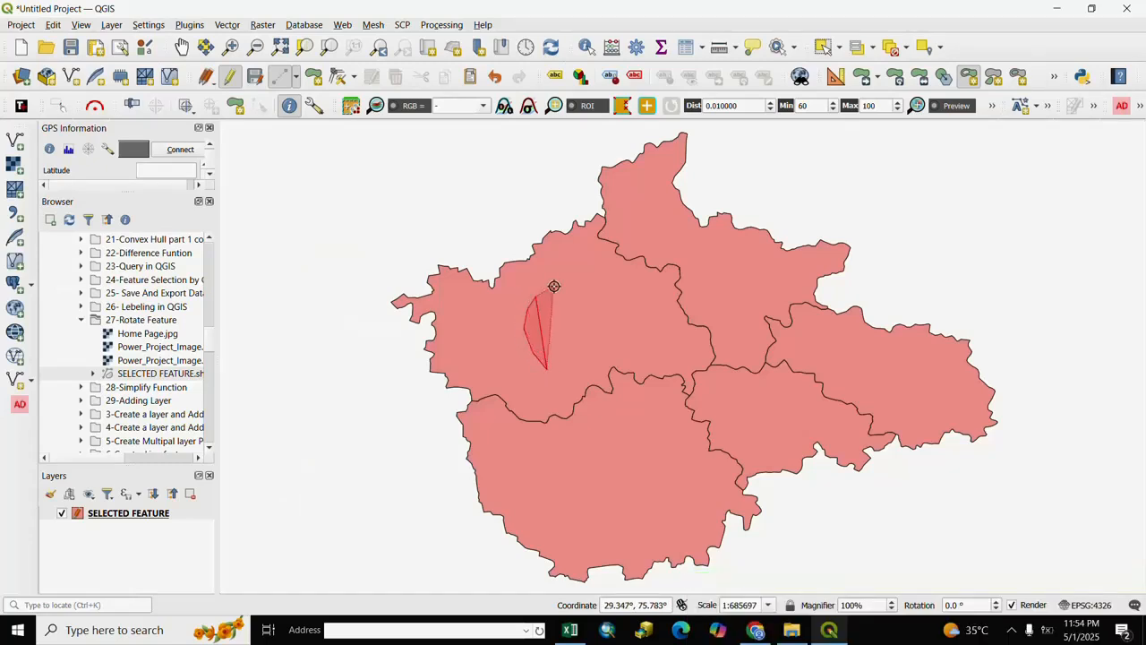
pyautogui.click(559, 286)
pyautogui.click(589, 289)
pyautogui.click(605, 307)
pyautogui.click(609, 332)
pyautogui.click(592, 361)
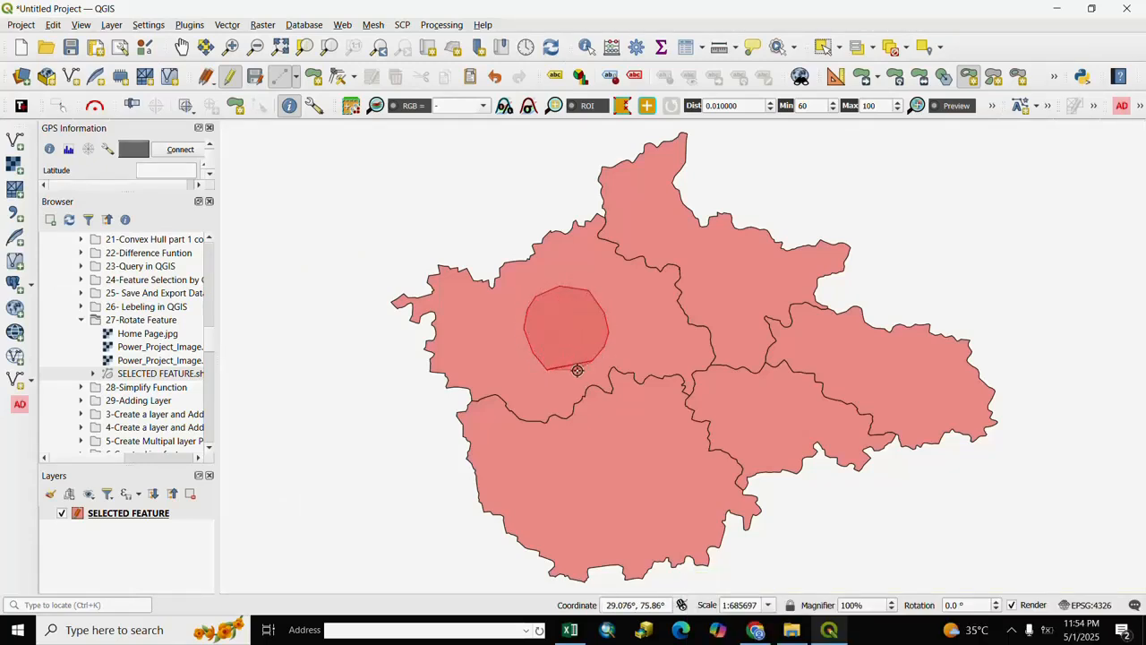
pyautogui.rightClick(571, 373)
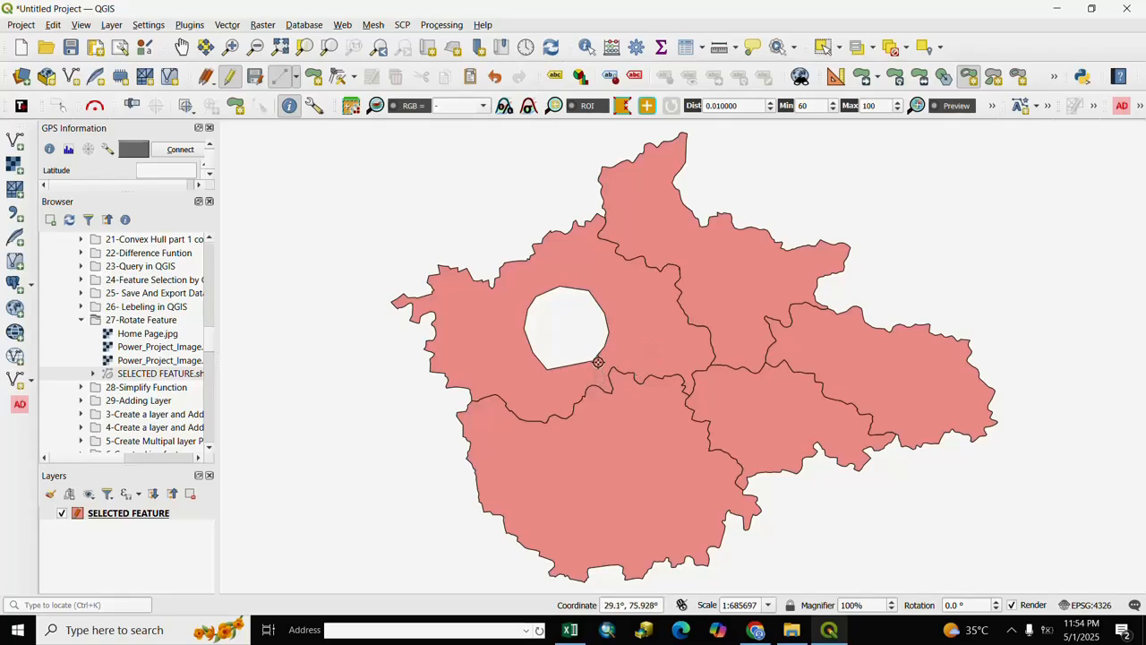
# - Fill the hole in the north-western polygon by outlining slightly beyond its edge with the Fill Ring tool, and accept the new feature's attributes
pyautogui.click(55, 25)
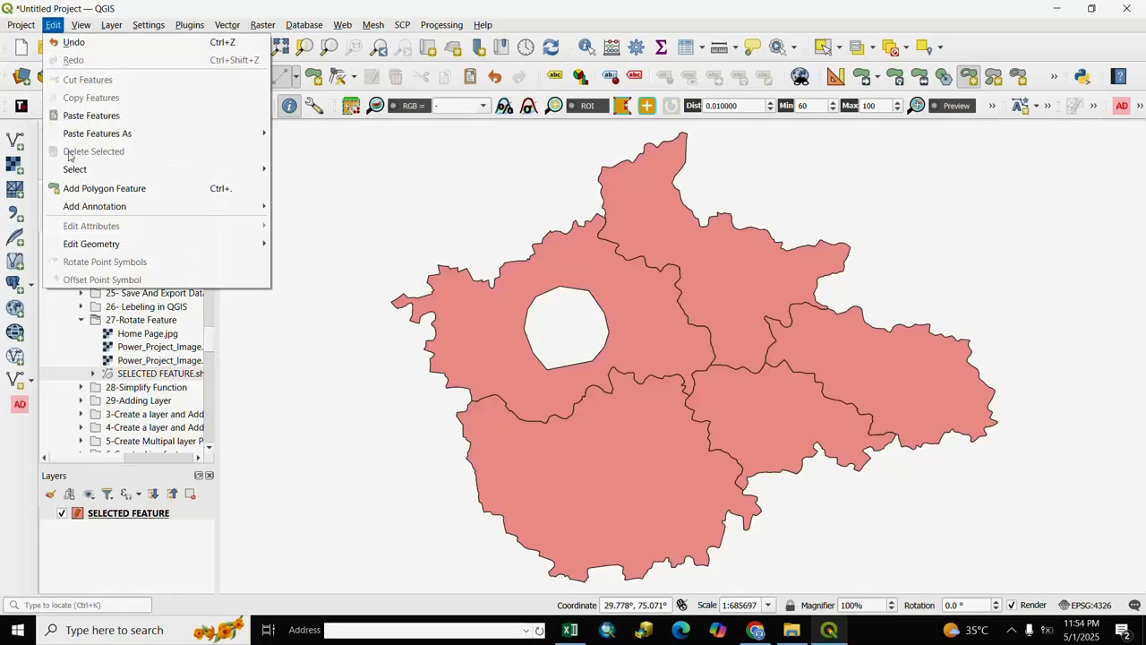
pyautogui.moveTo(107, 243)
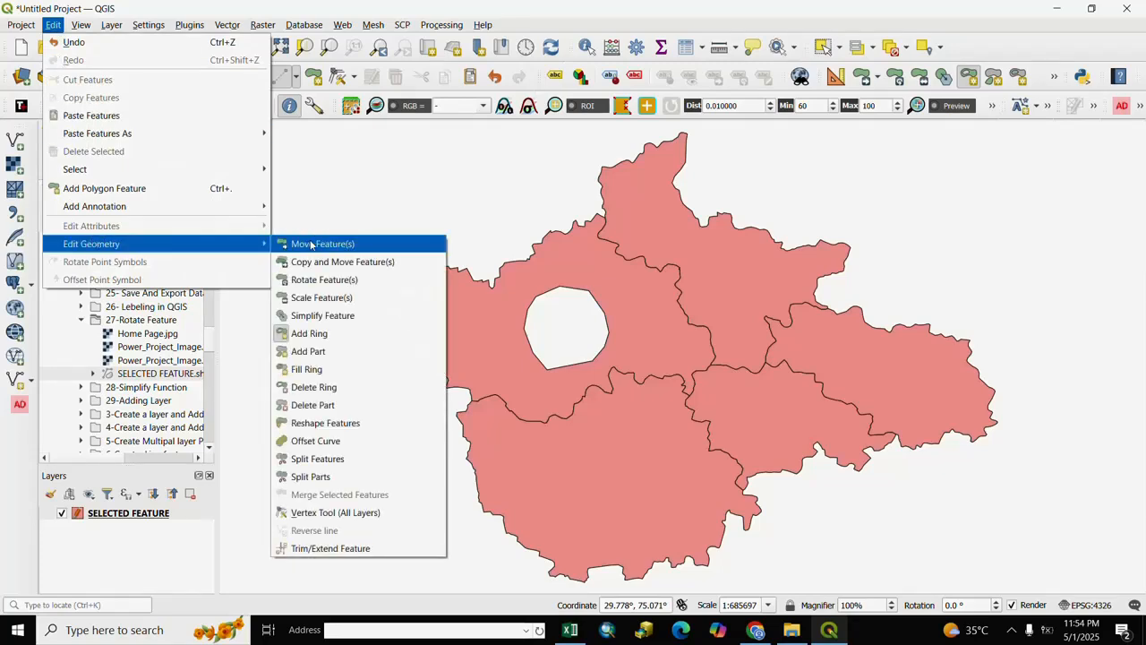
pyautogui.click(308, 369)
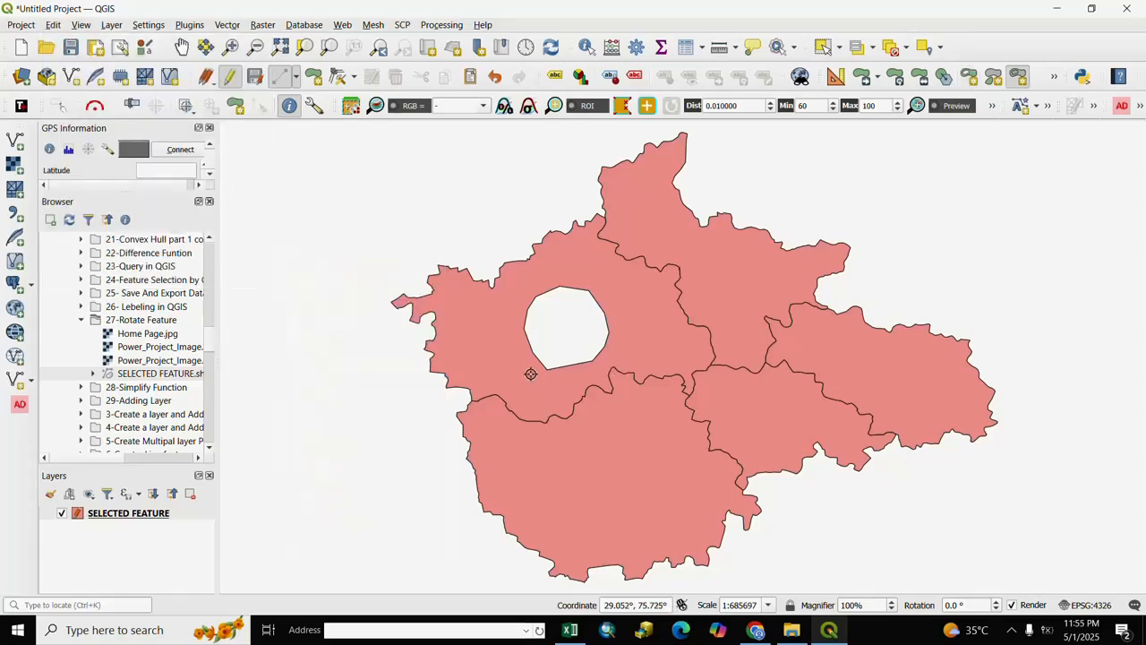
pyautogui.click(517, 345)
pyautogui.click(515, 312)
pyautogui.click(531, 289)
pyautogui.click(560, 277)
pyautogui.click(588, 278)
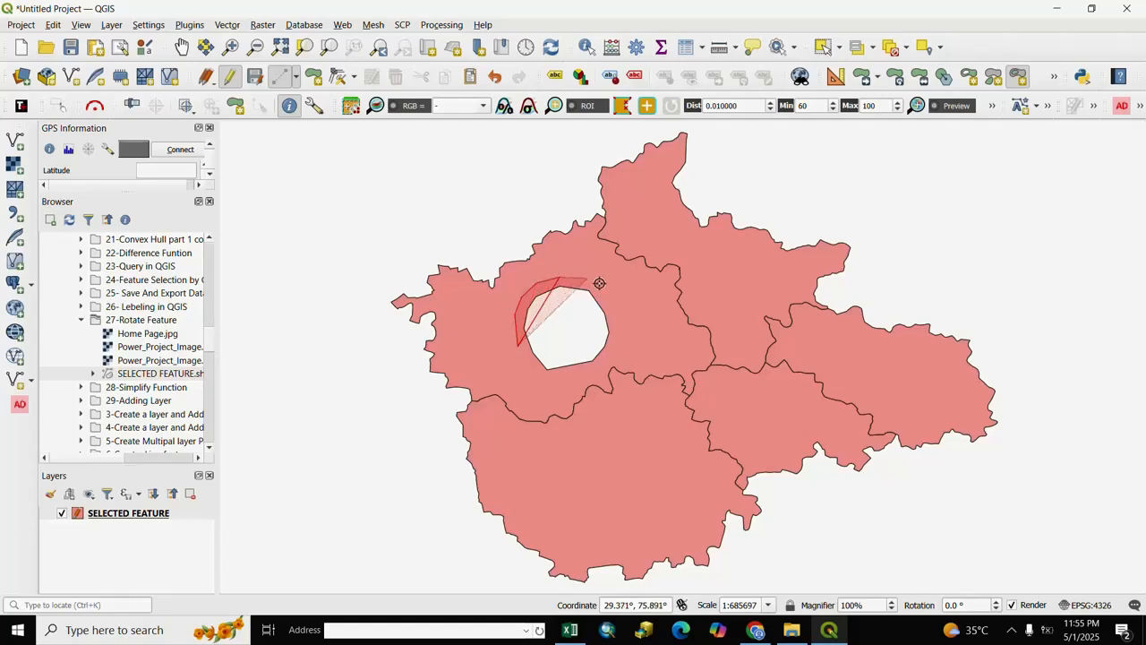
pyautogui.click(599, 283)
pyautogui.click(619, 302)
pyautogui.click(625, 332)
pyautogui.click(621, 352)
pyautogui.click(605, 365)
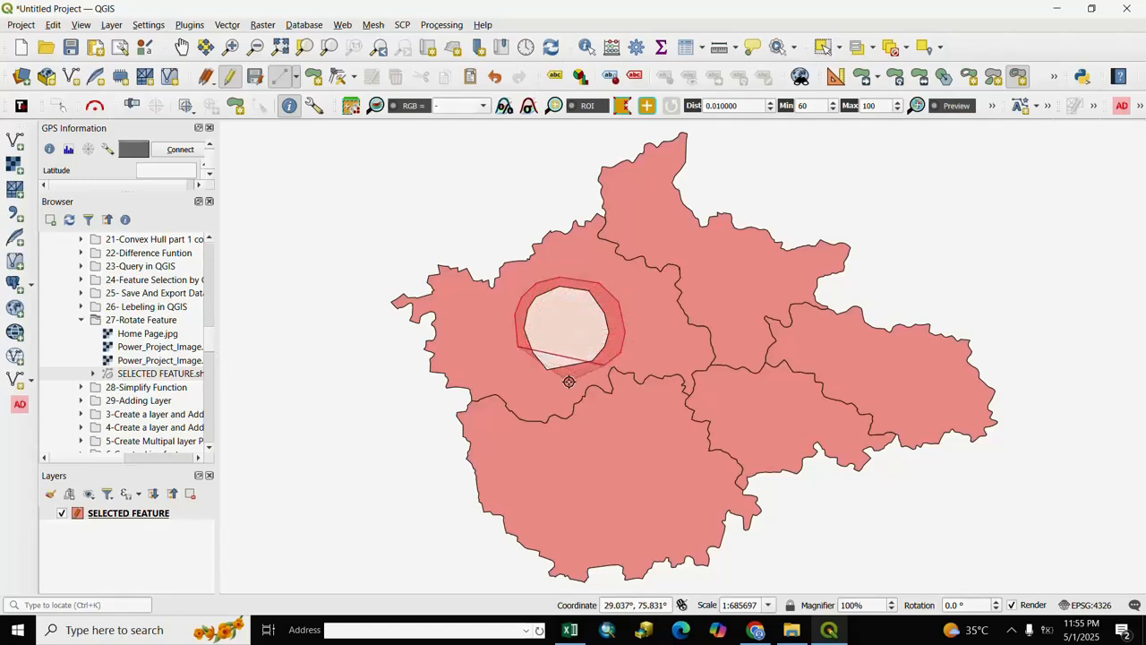
pyautogui.click(549, 386)
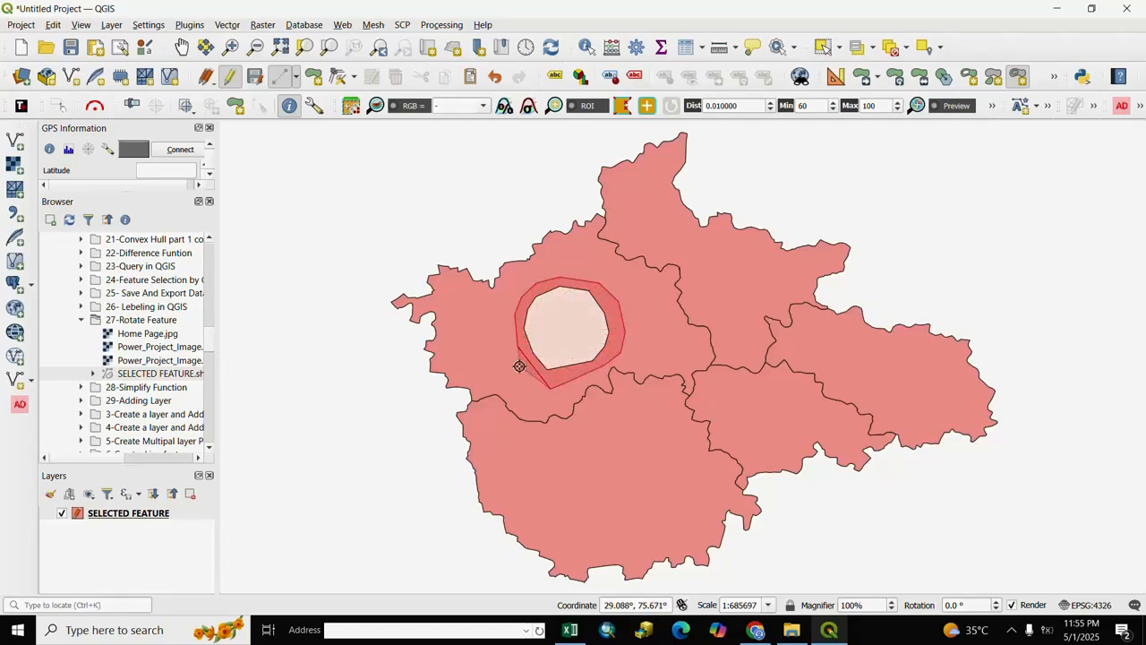
pyautogui.rightClick(520, 365)
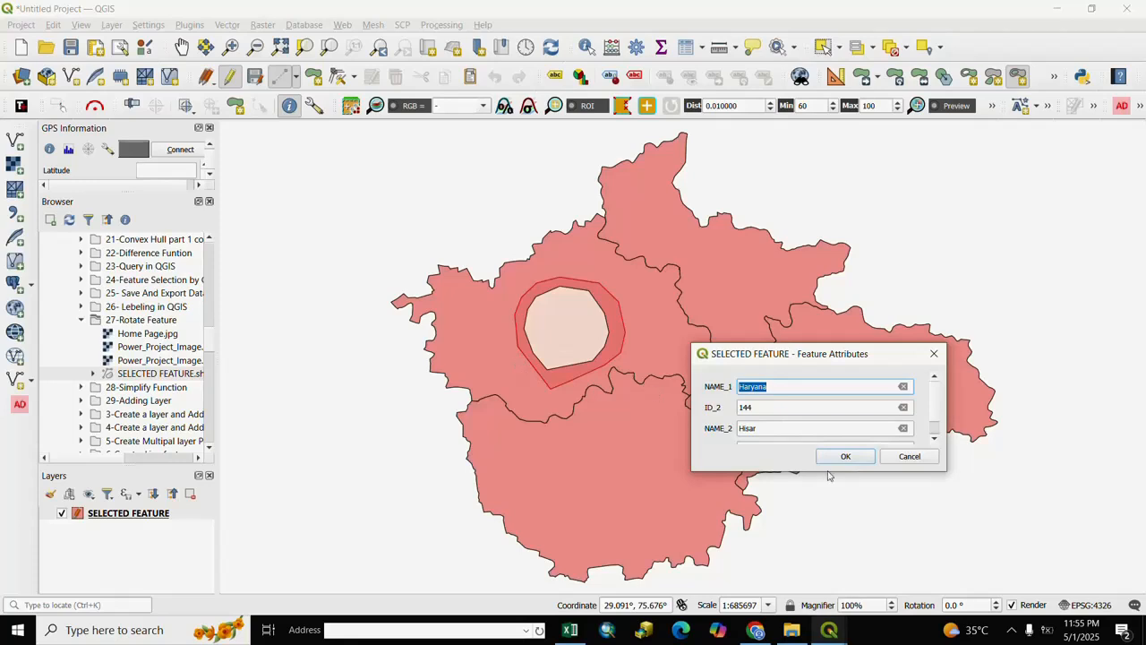
pyautogui.click(836, 457)
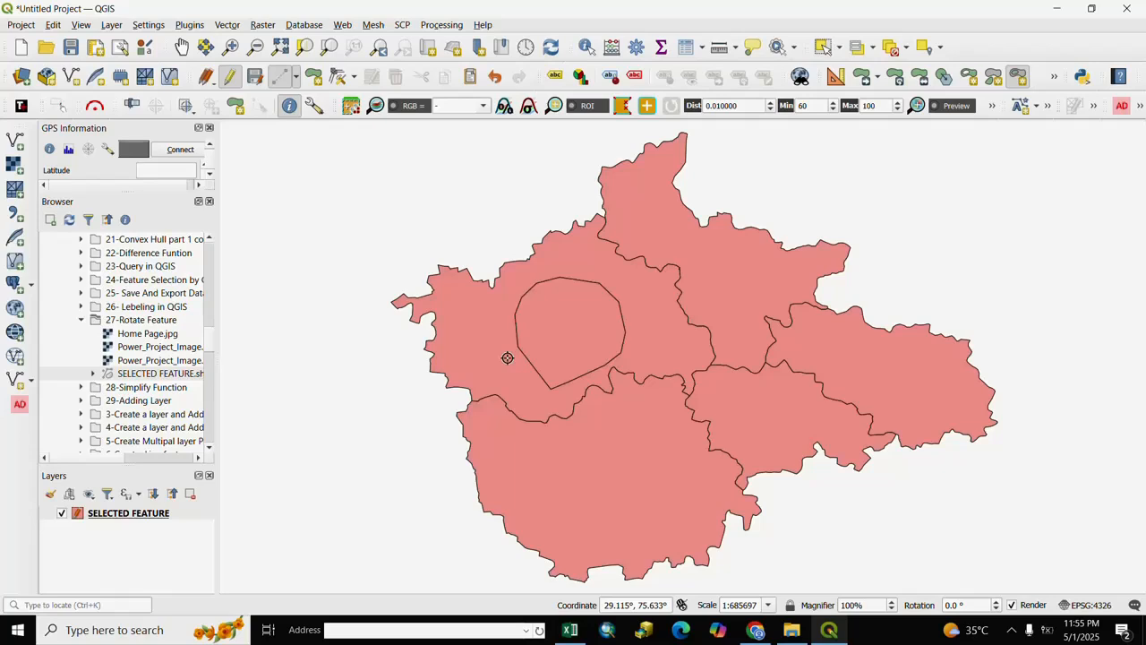
# - Select the inner filled polygon together with its surrounding north-western polygon and merge them into one feature, accepting the default merged attributes
pyautogui.click(823, 47)
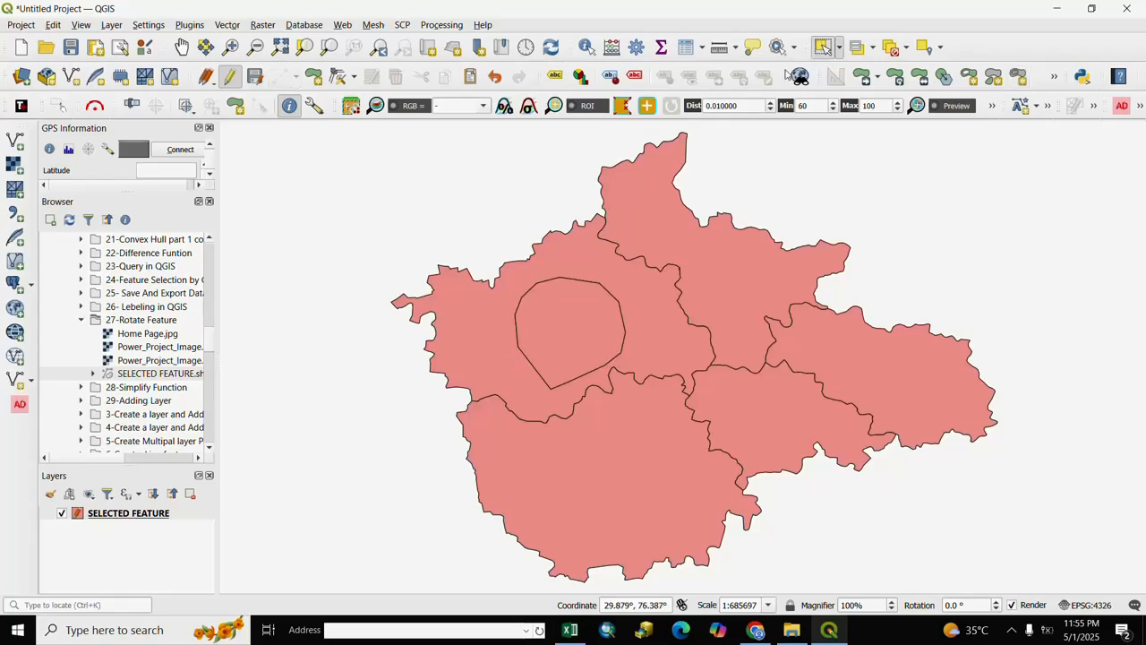
pyautogui.click(555, 339)
pyautogui.keyDown('shift'); pyautogui.click(474, 351); pyautogui.keyUp('shift')
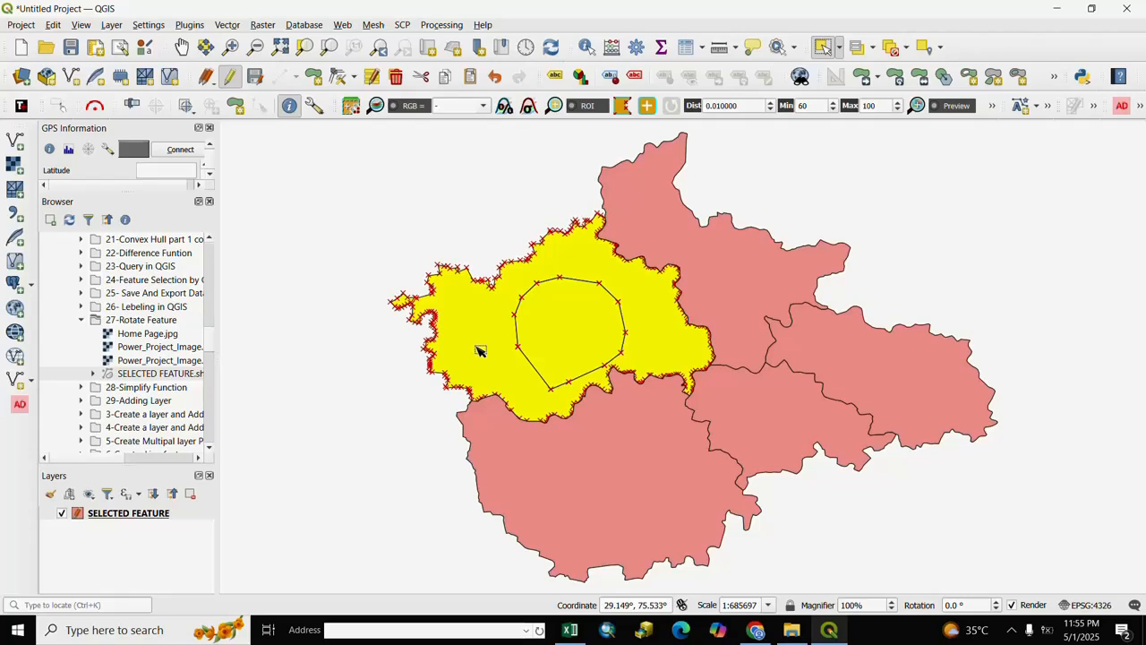
pyautogui.click(54, 26)
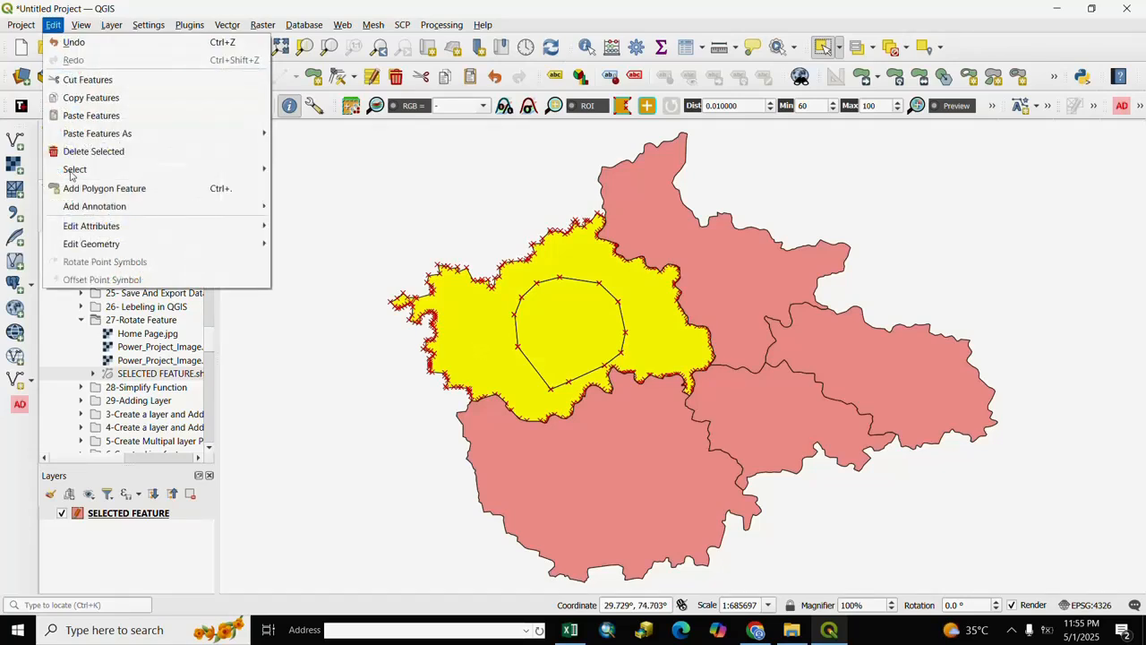
pyautogui.moveTo(125, 249)
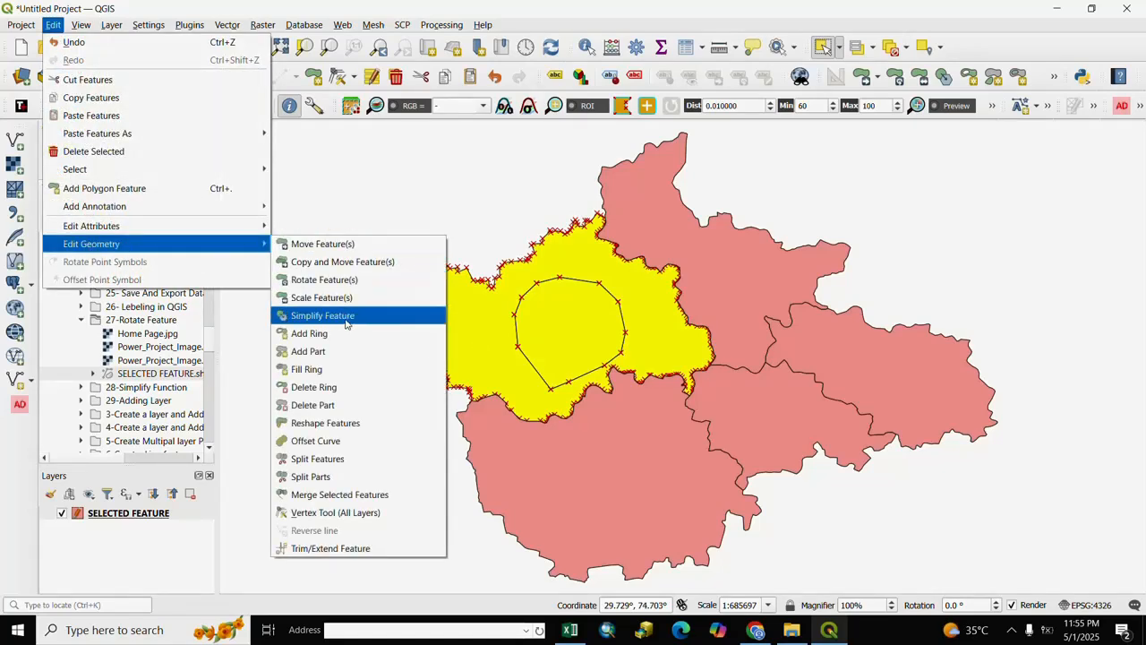
pyautogui.click(308, 499)
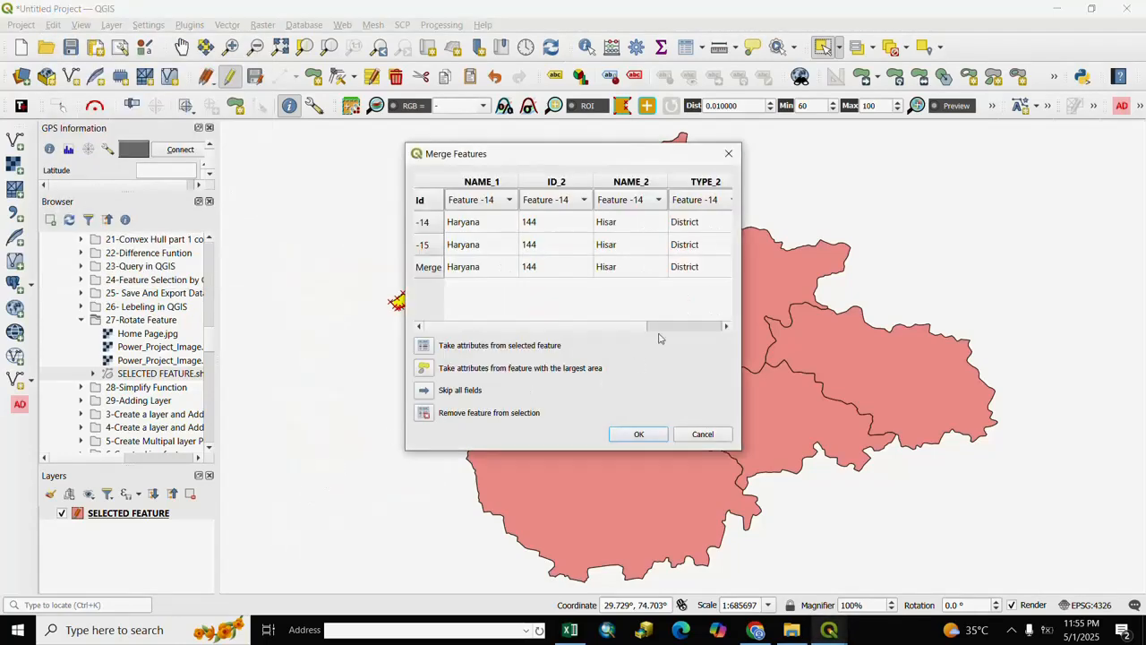
pyautogui.click(638, 435)
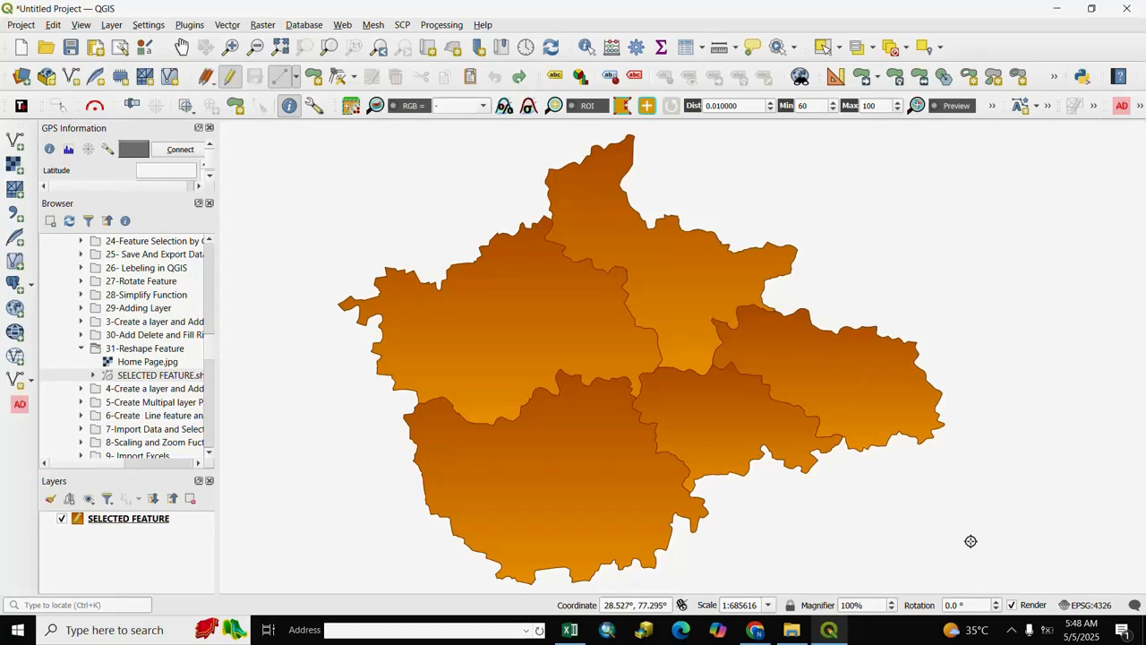
# - Trim the western side of the north-western polygon along a curved line from its southwest corner to its northern edge with Reshape Features
pyautogui.click(54, 25)
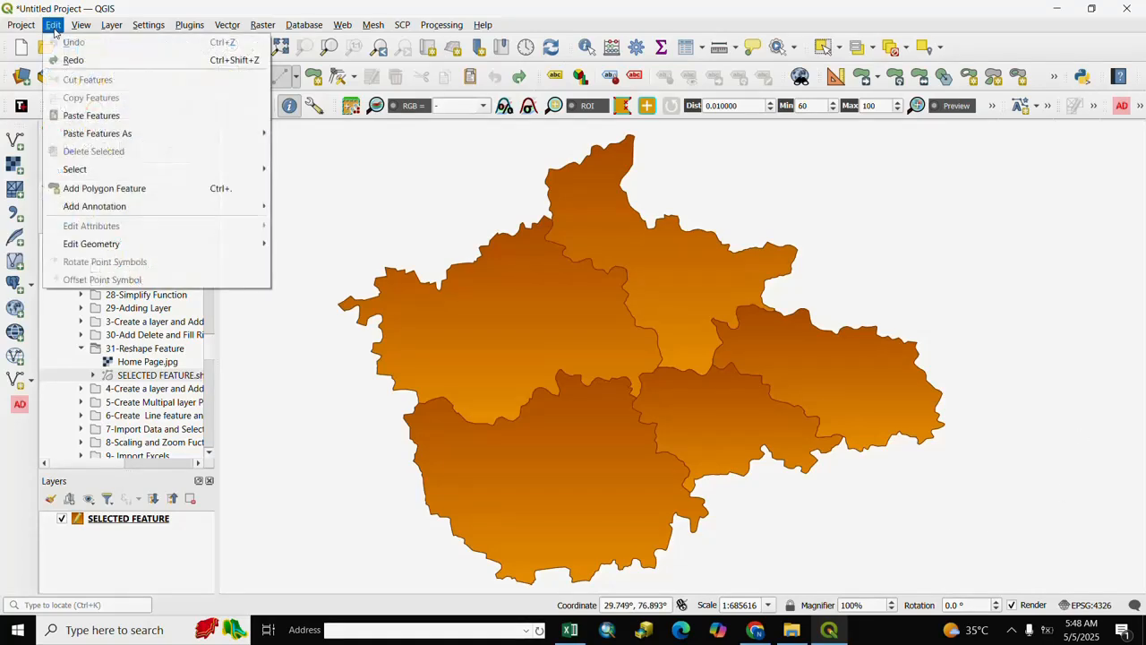
pyautogui.moveTo(103, 248)
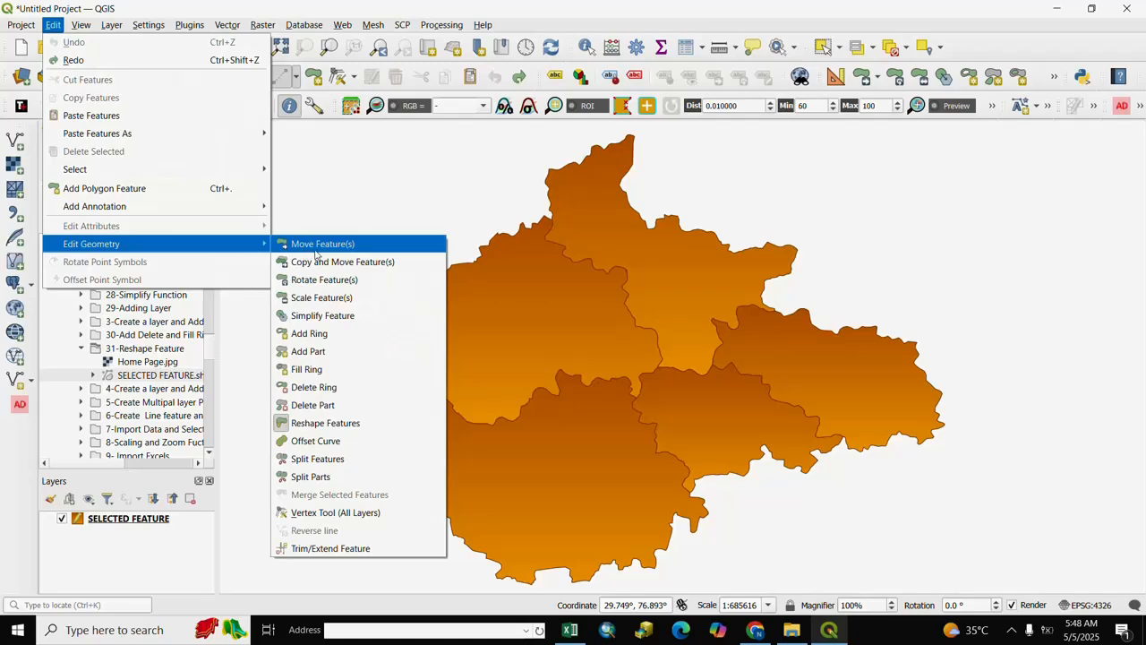
pyautogui.click(327, 425)
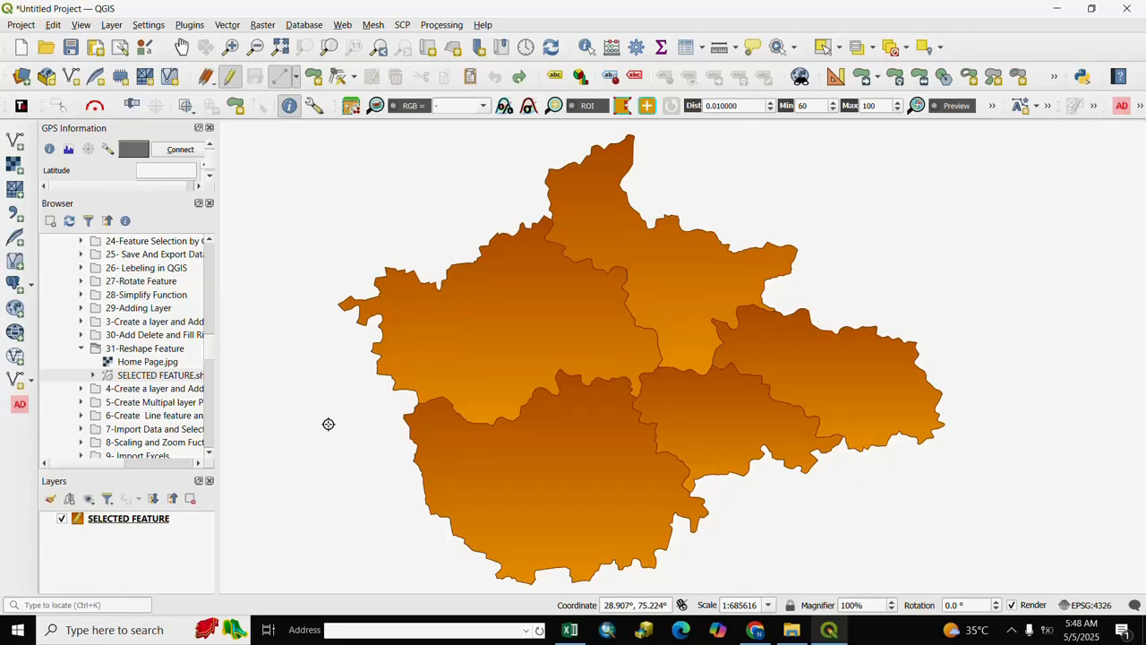
pyautogui.click(367, 441)
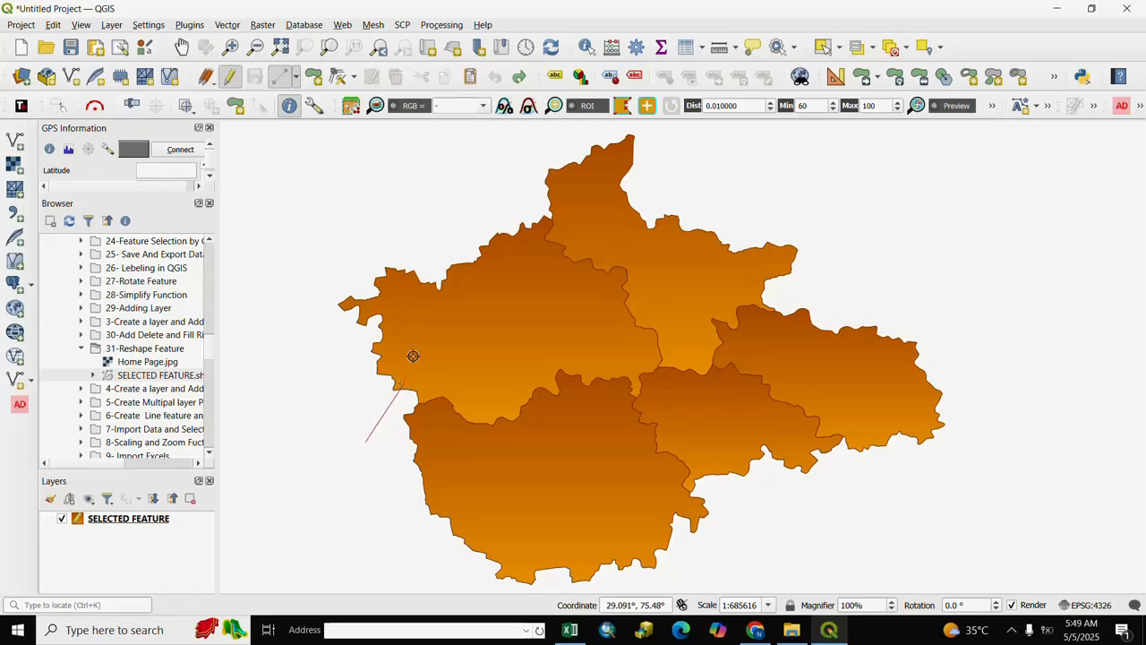
pyautogui.click(418, 341)
pyautogui.click(428, 320)
pyautogui.click(442, 305)
pyautogui.click(460, 300)
pyautogui.click(500, 277)
pyautogui.click(511, 259)
pyautogui.click(511, 245)
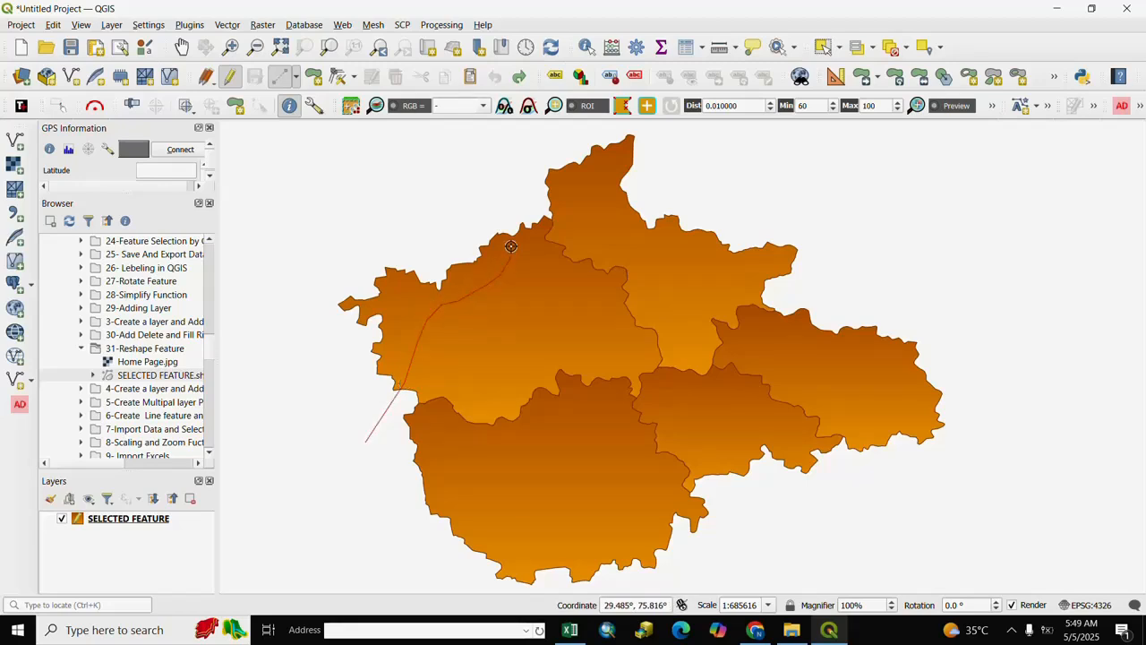
pyautogui.rightClick(507, 195)
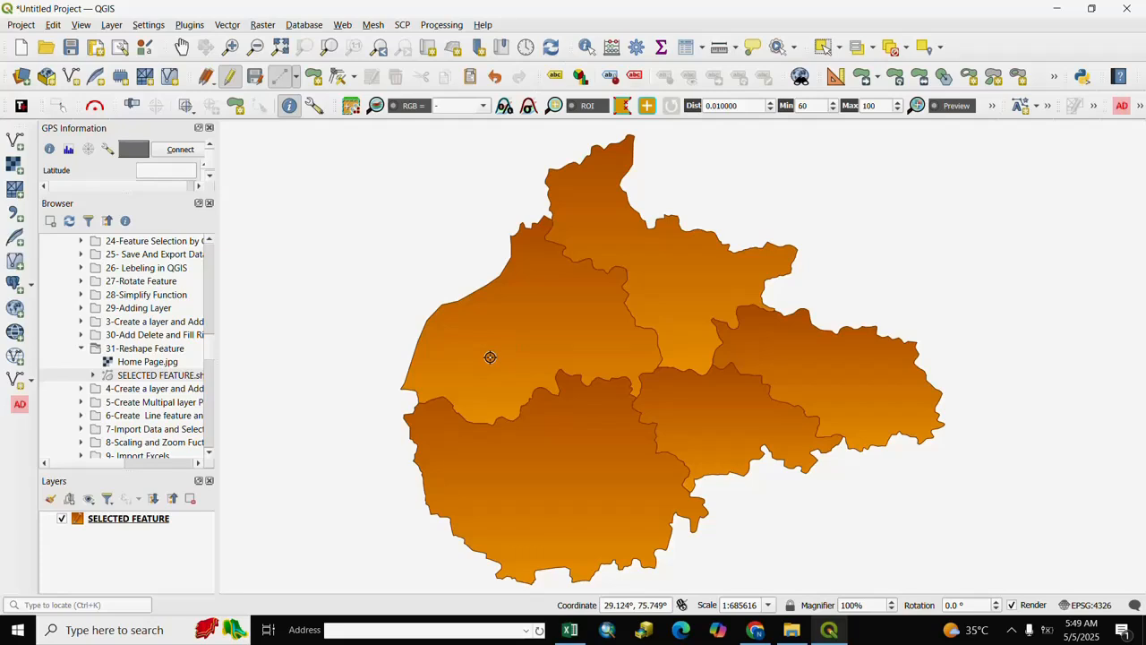
# - Extend the north-western polygon westward with Reshape Features, along an irregular outline from its southwest corner out and around to its northern edge
pyautogui.click(490, 357)
pyautogui.click(400, 401)
pyautogui.click(378, 405)
pyautogui.click(354, 404)
pyautogui.click(338, 401)
pyautogui.click(324, 390)
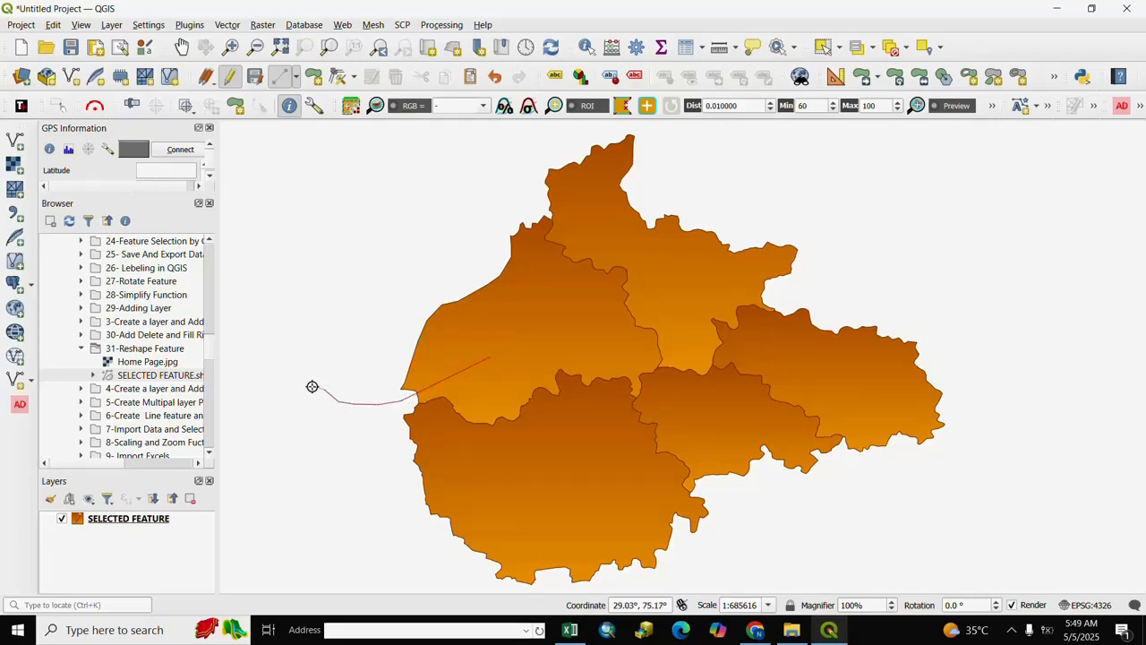
pyautogui.click(309, 375)
pyautogui.click(307, 349)
pyautogui.click(304, 335)
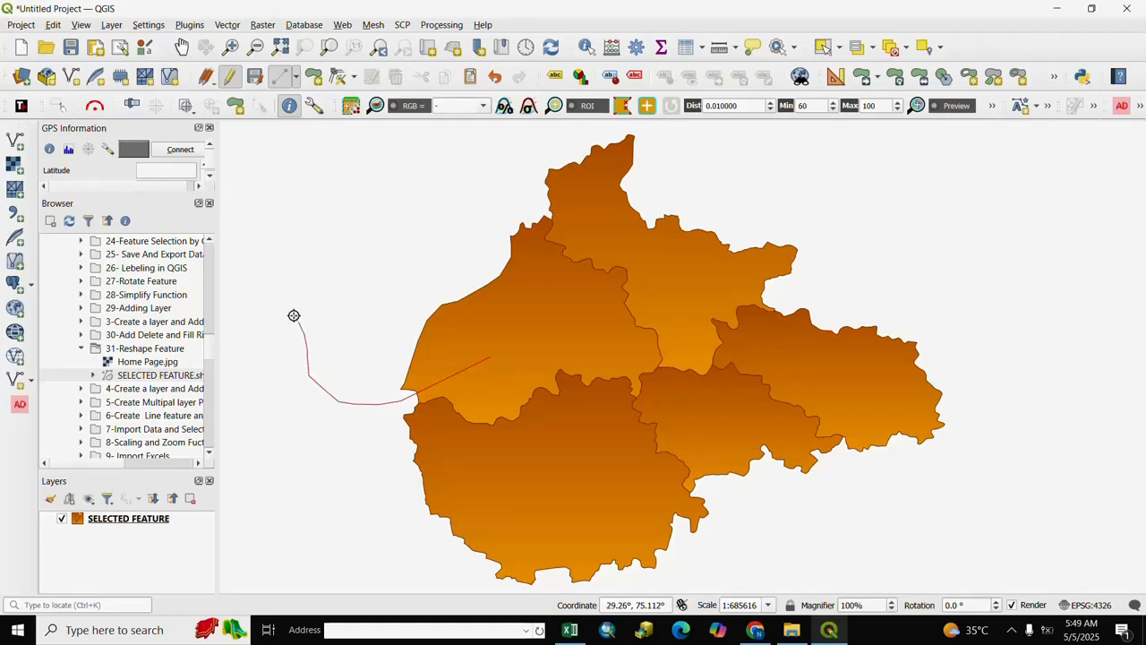
pyautogui.click(292, 310)
pyautogui.click(288, 296)
pyautogui.click(285, 281)
pyautogui.click(288, 266)
pyautogui.click(297, 252)
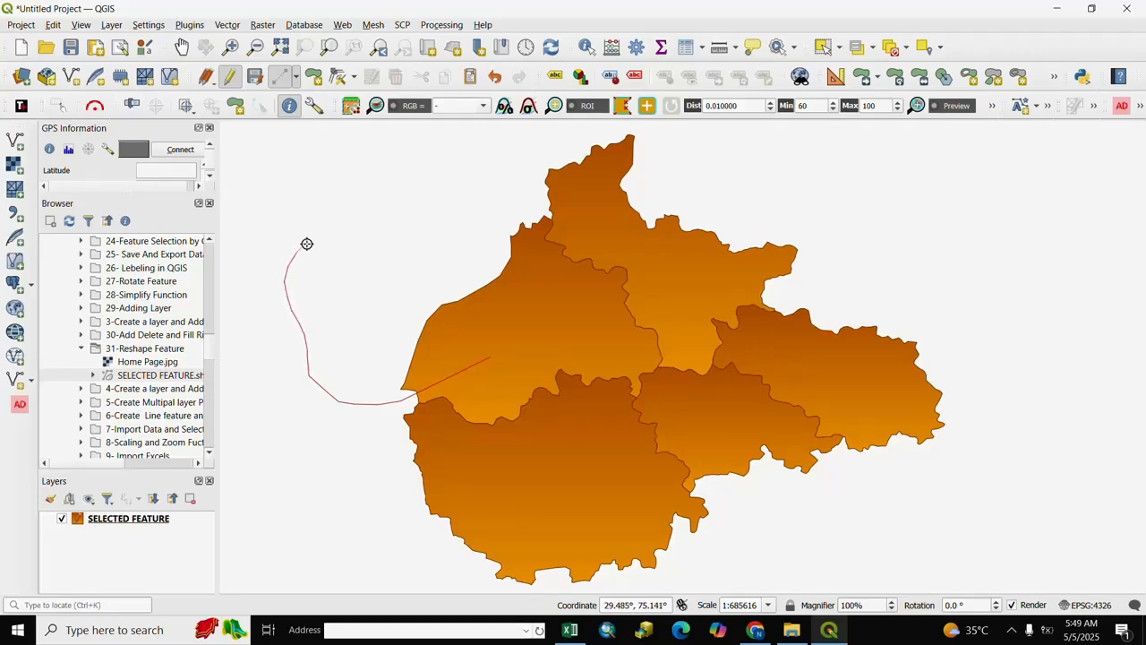
pyautogui.click(307, 244)
pyautogui.click(330, 238)
pyautogui.click(352, 233)
pyautogui.click(368, 199)
pyautogui.click(356, 190)
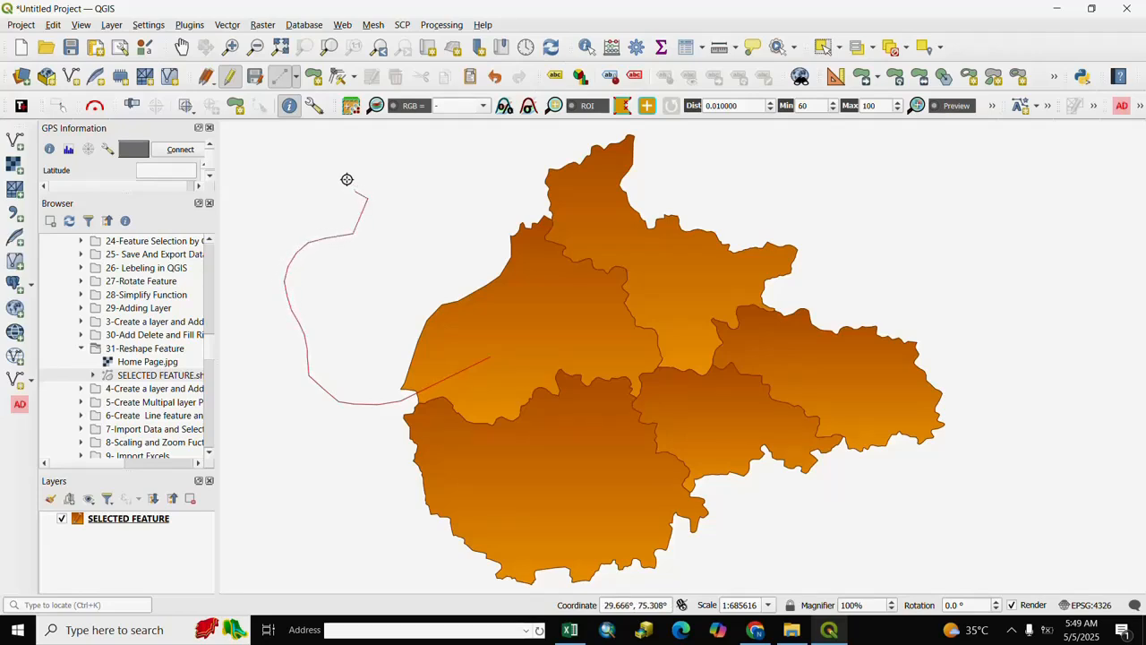
pyautogui.click(342, 161)
pyautogui.click(352, 152)
pyautogui.click(387, 151)
pyautogui.click(421, 169)
pyautogui.click(431, 195)
pyautogui.click(441, 213)
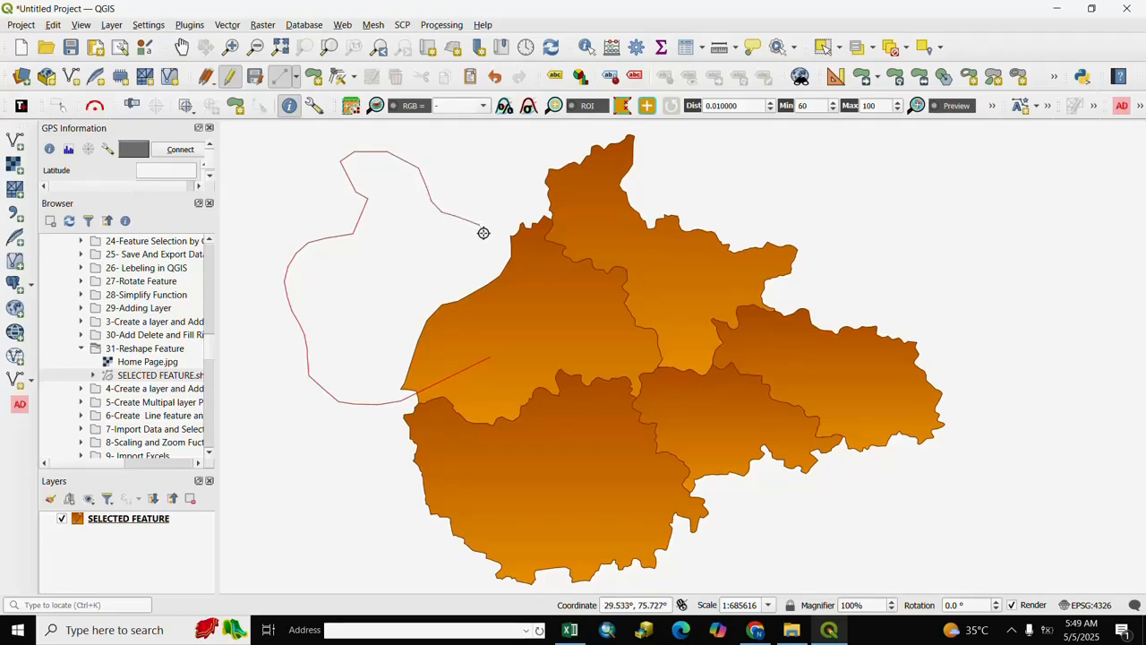
pyautogui.click(490, 247)
pyautogui.click(497, 237)
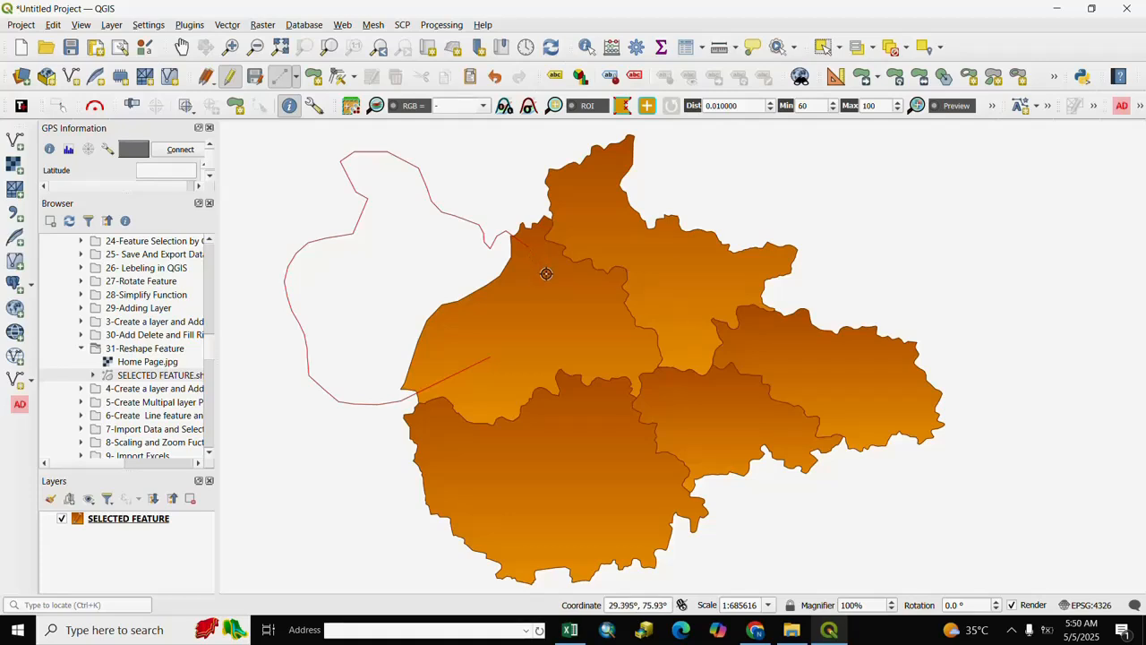
pyautogui.rightClick(540, 261)
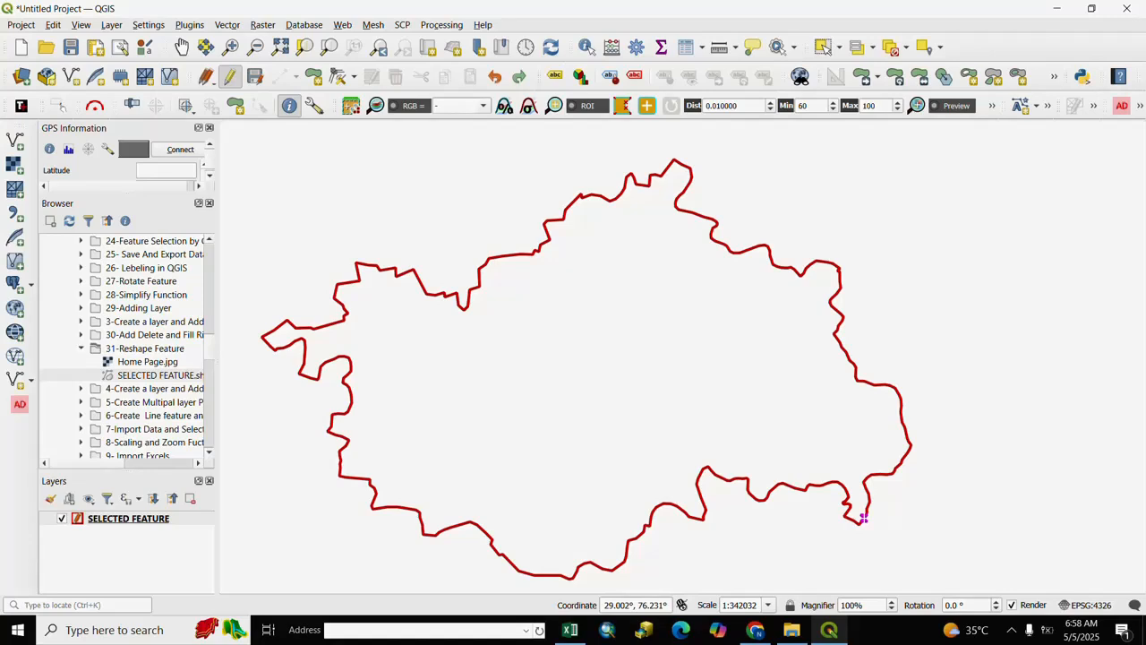
# - Offset the red-outlined polygon's boundary inward by about 0.078 with the Offset Curve tool
pyautogui.click(52, 25)
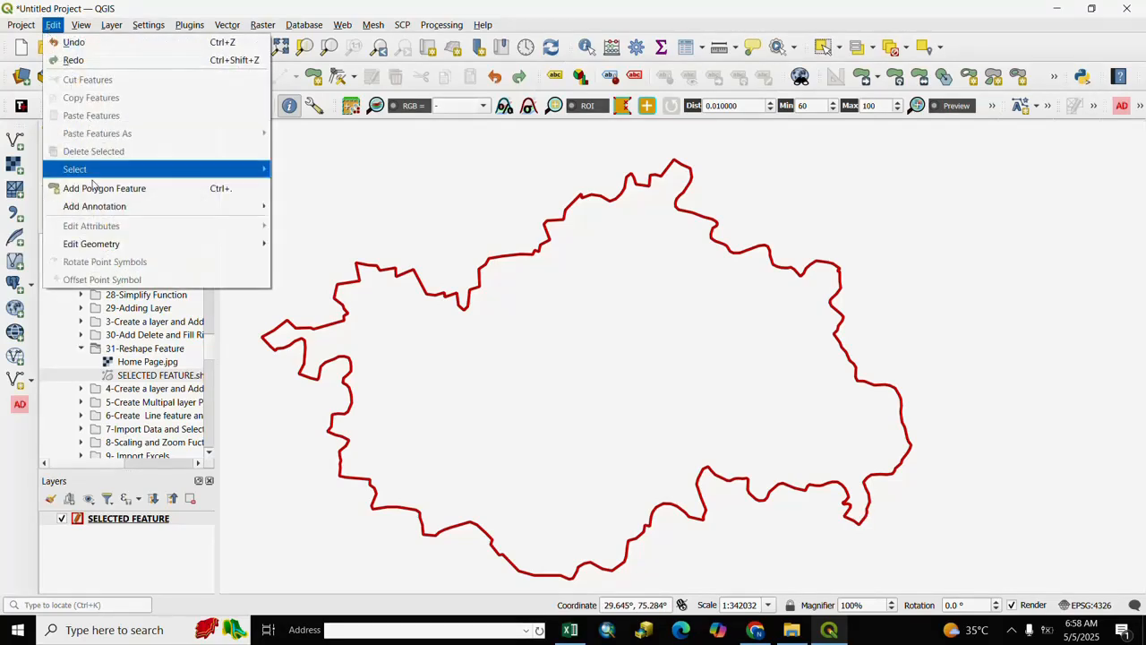
pyautogui.moveTo(90, 245)
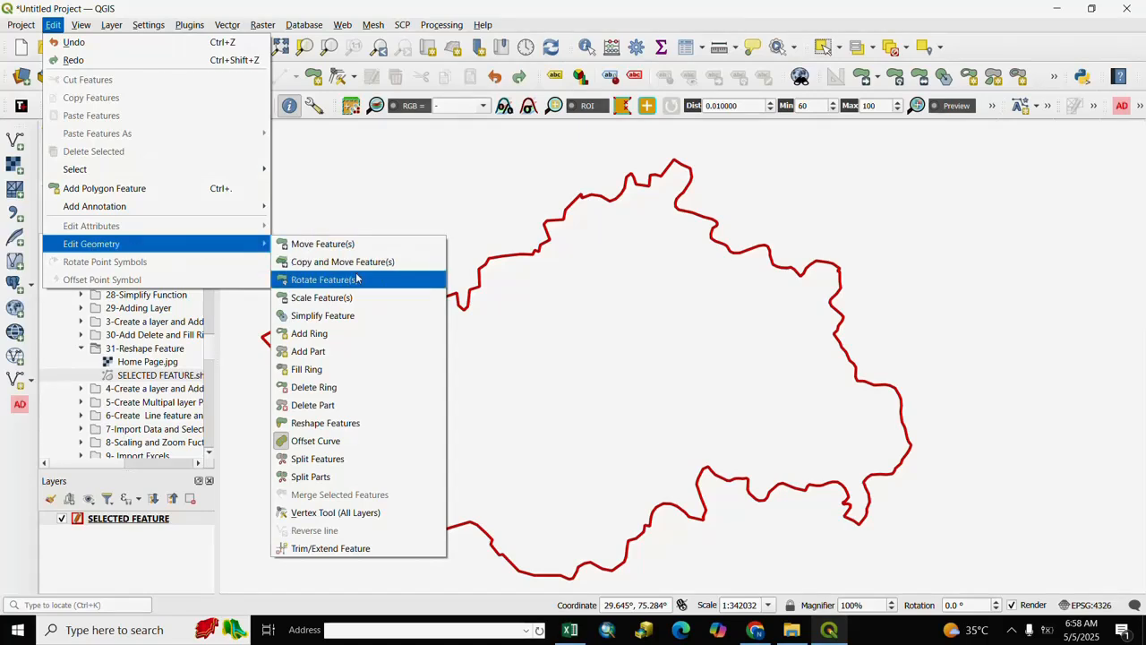
pyautogui.click(310, 443)
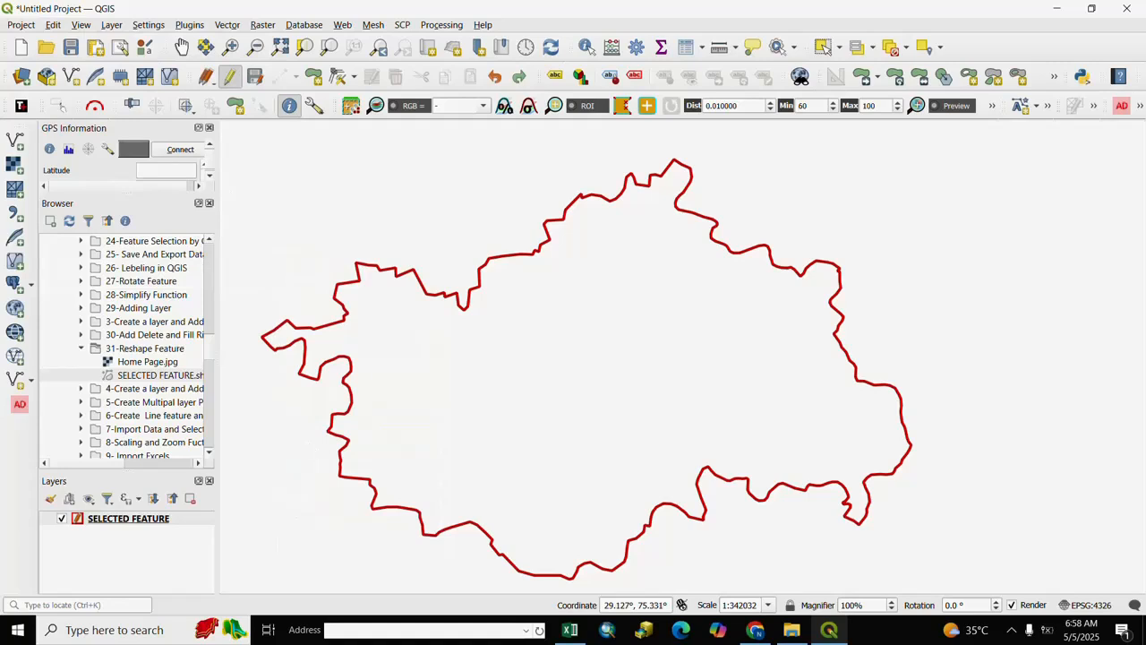
pyautogui.click(594, 384)
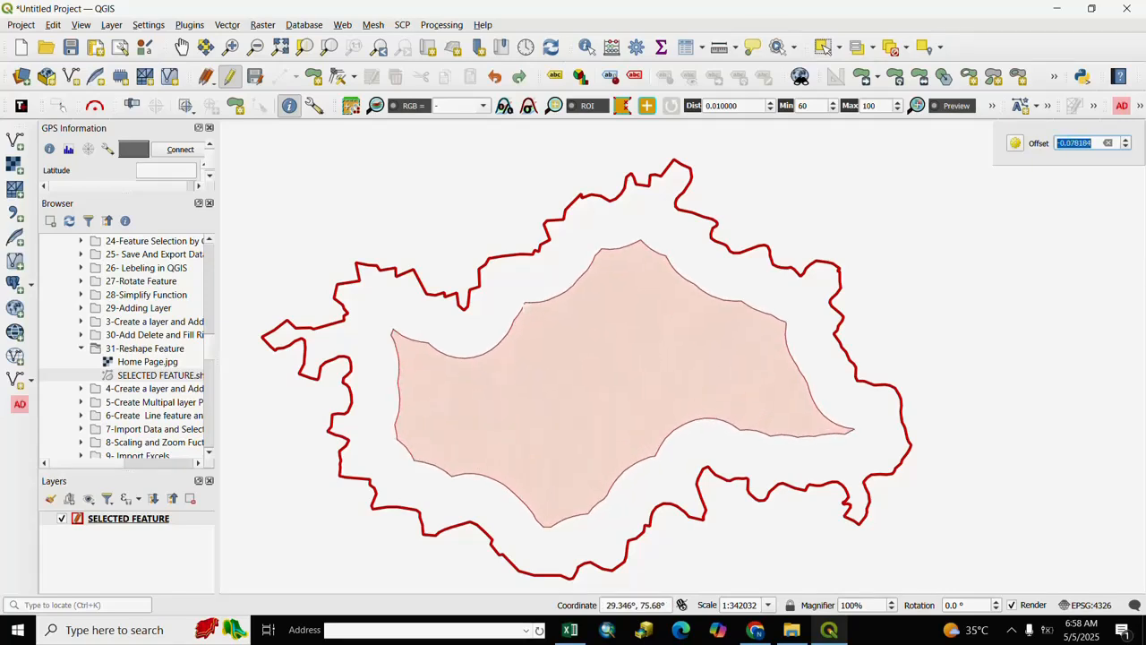
pyautogui.press('Escape')
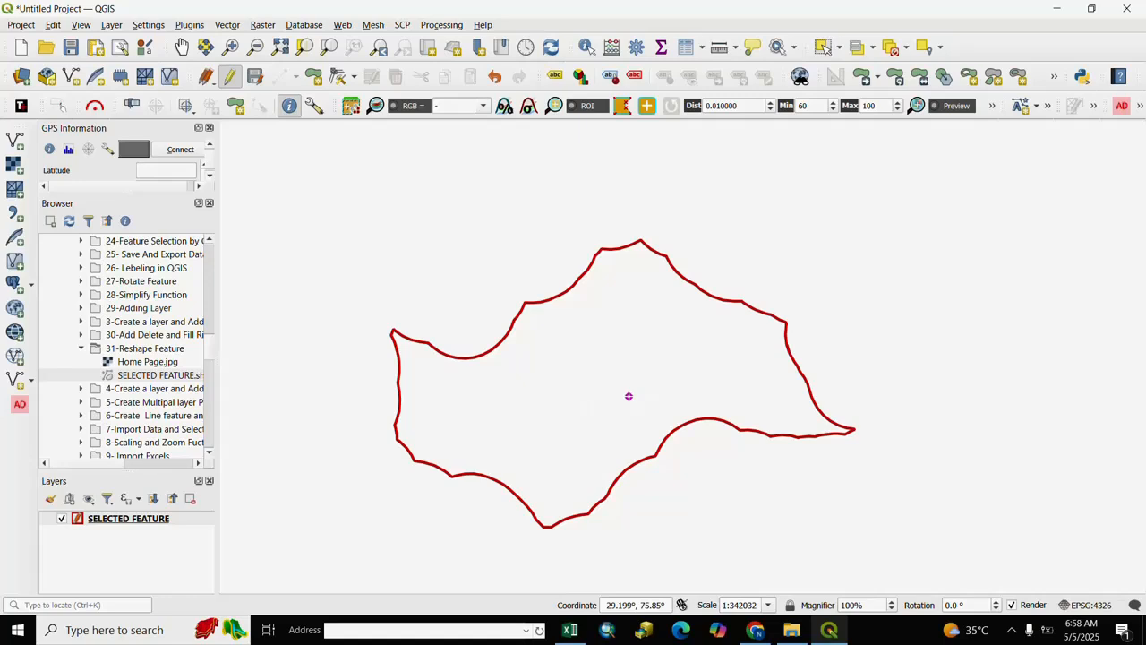
# - Offset the shrunken polygon's boundary outward by about 0.106 with the Offset Curve tool
pyautogui.click(53, 26)
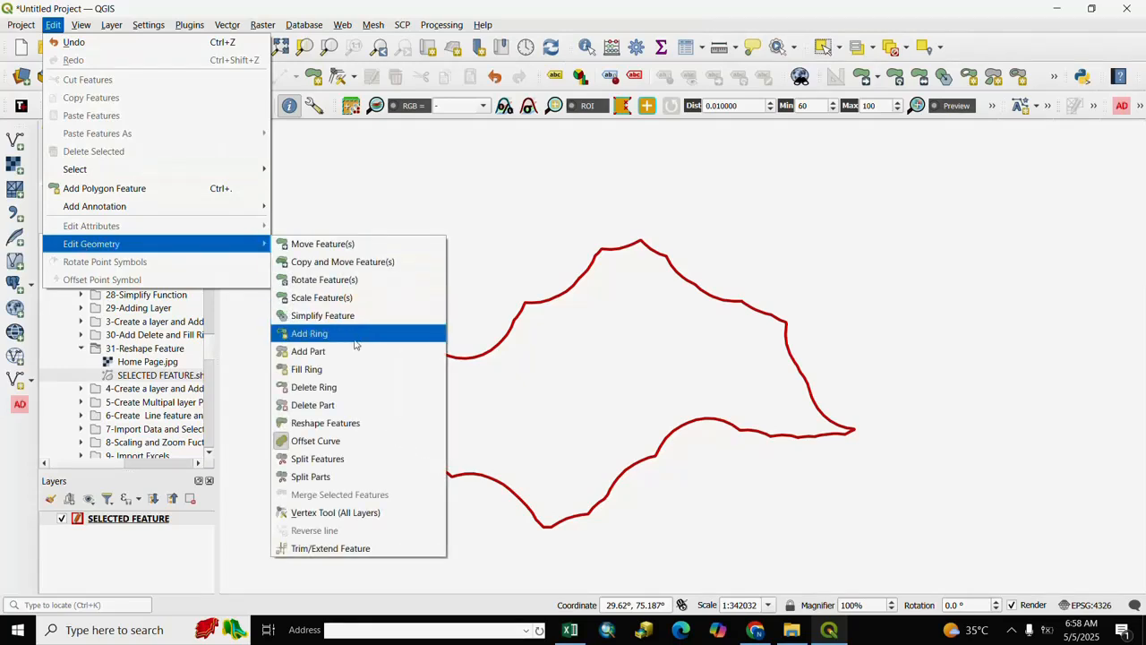
pyautogui.click(313, 450)
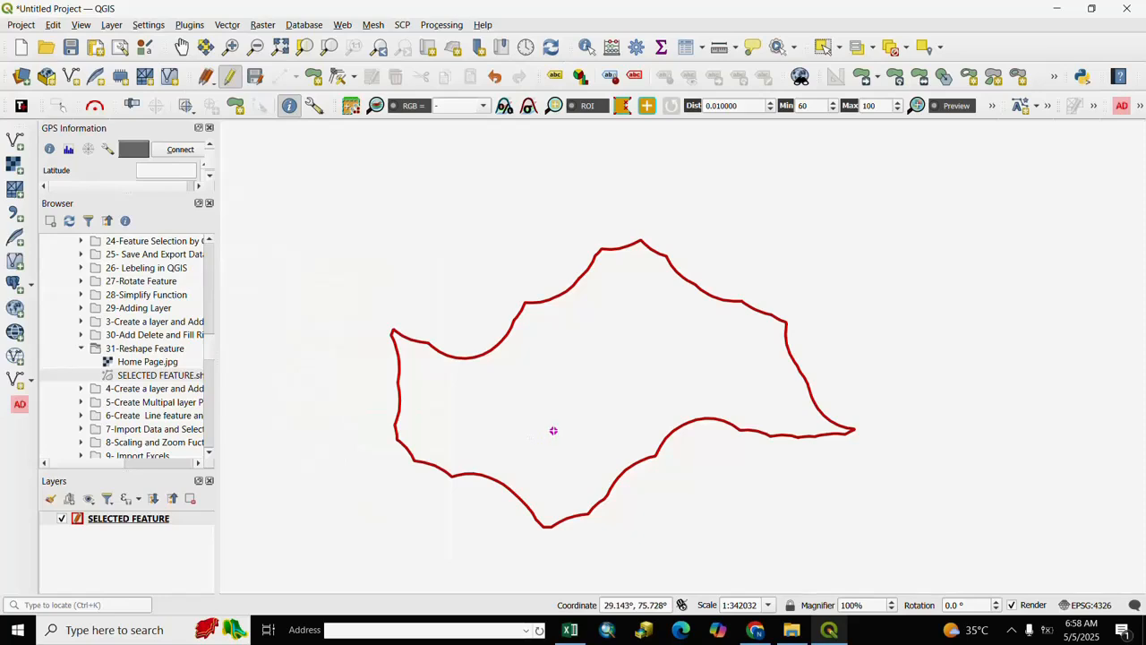
pyautogui.click(583, 386)
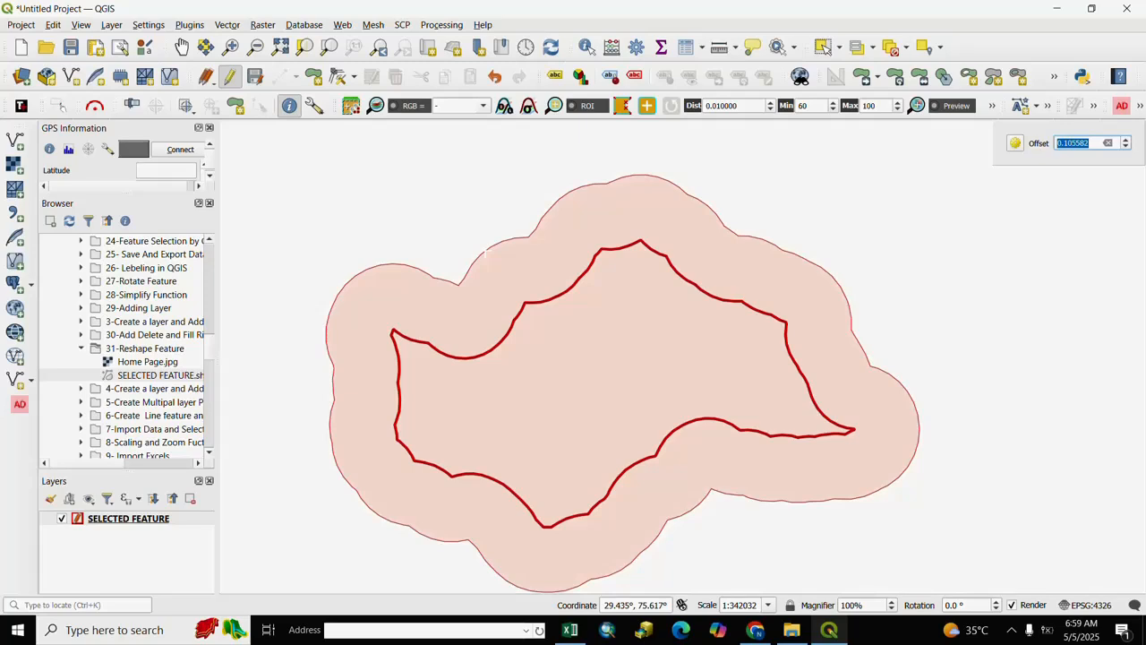
pyautogui.click(486, 252)
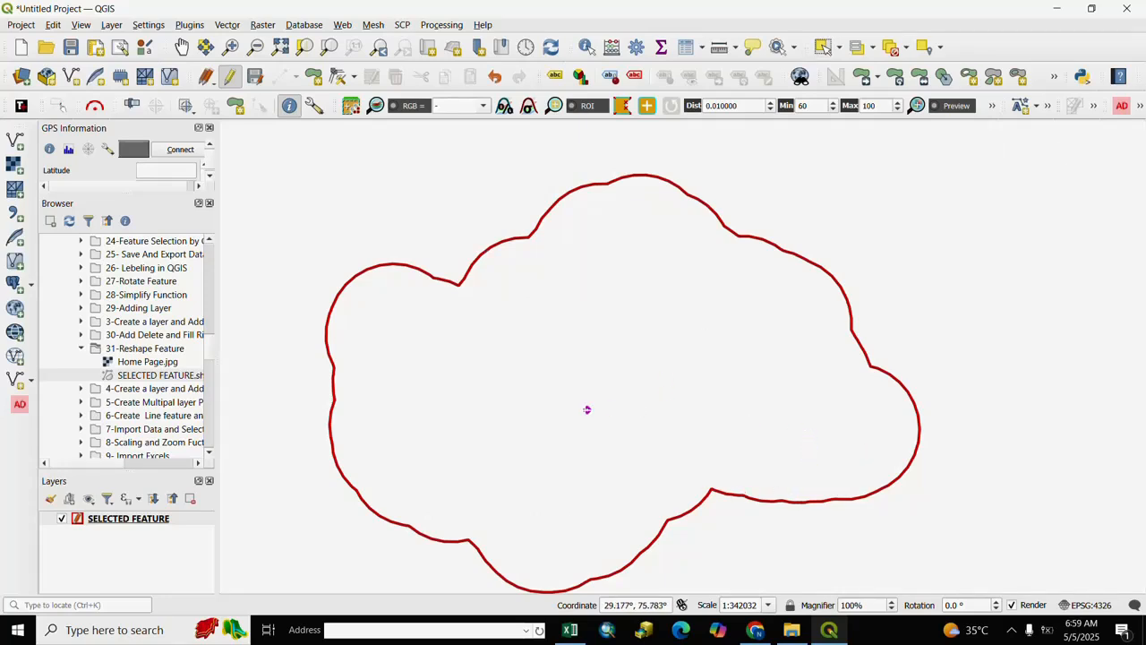
# - Change the symbology of the SELECTED FEATURE layer to the gradient orange fill and apply it
pyautogui.rightClick(90, 521)
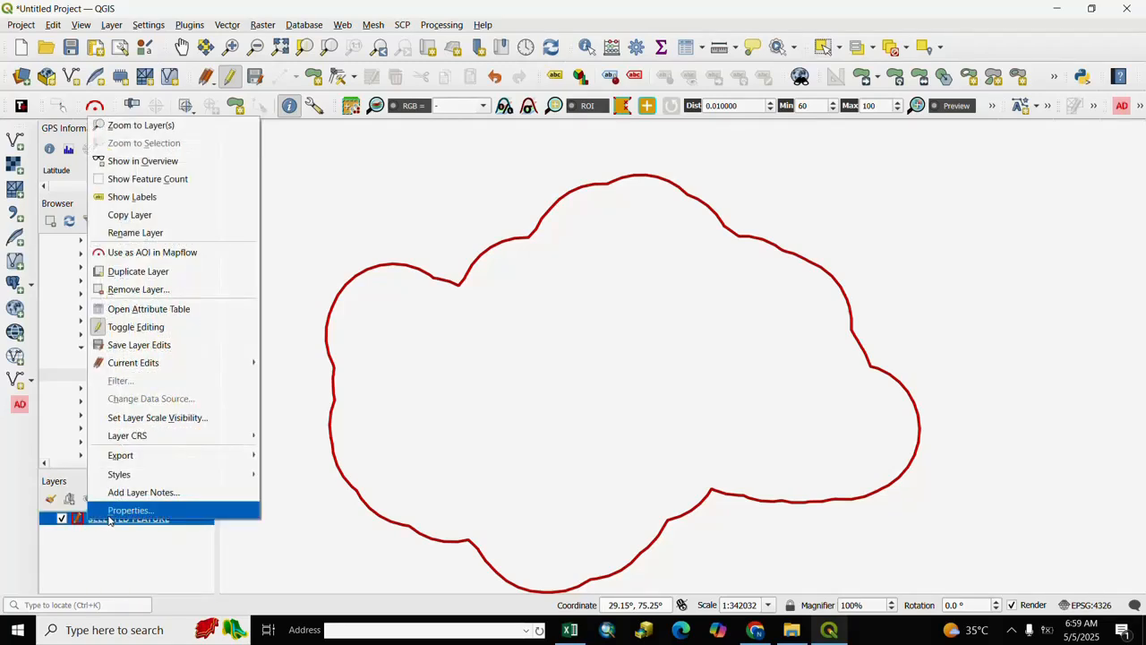
pyautogui.click(108, 516)
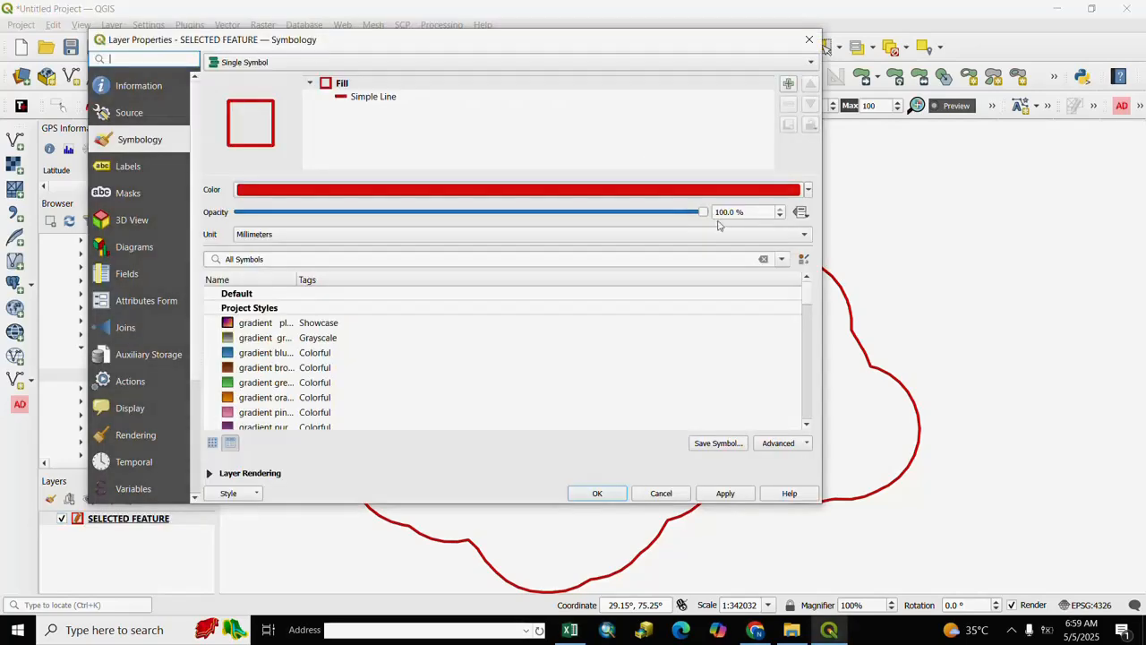
pyautogui.click(809, 191)
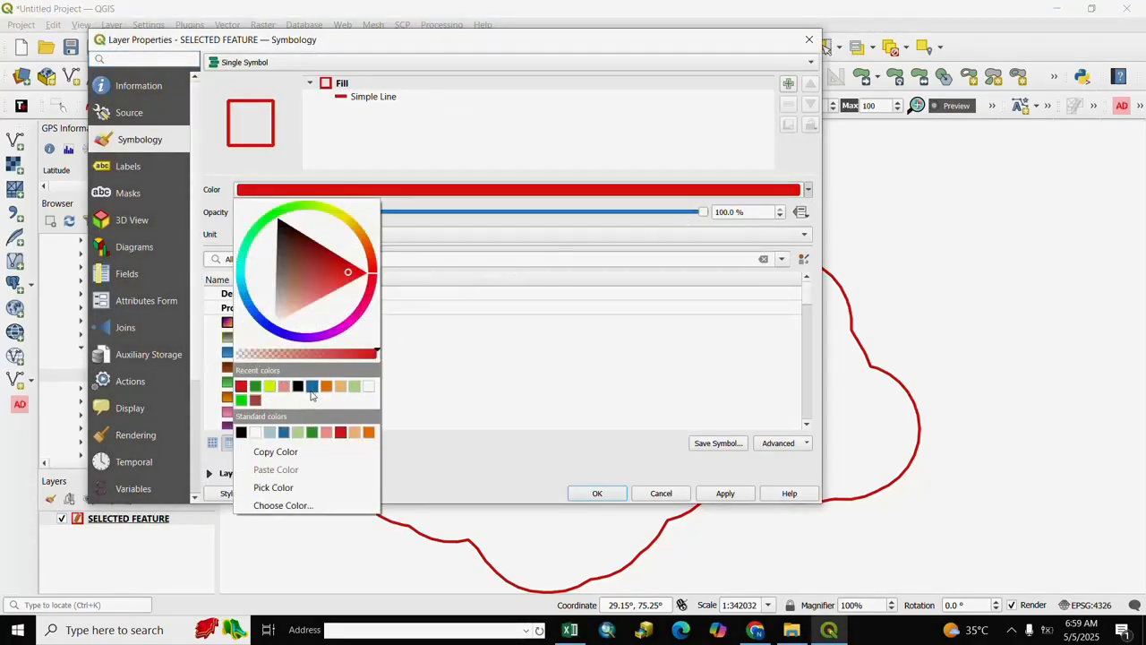
pyautogui.click(254, 388)
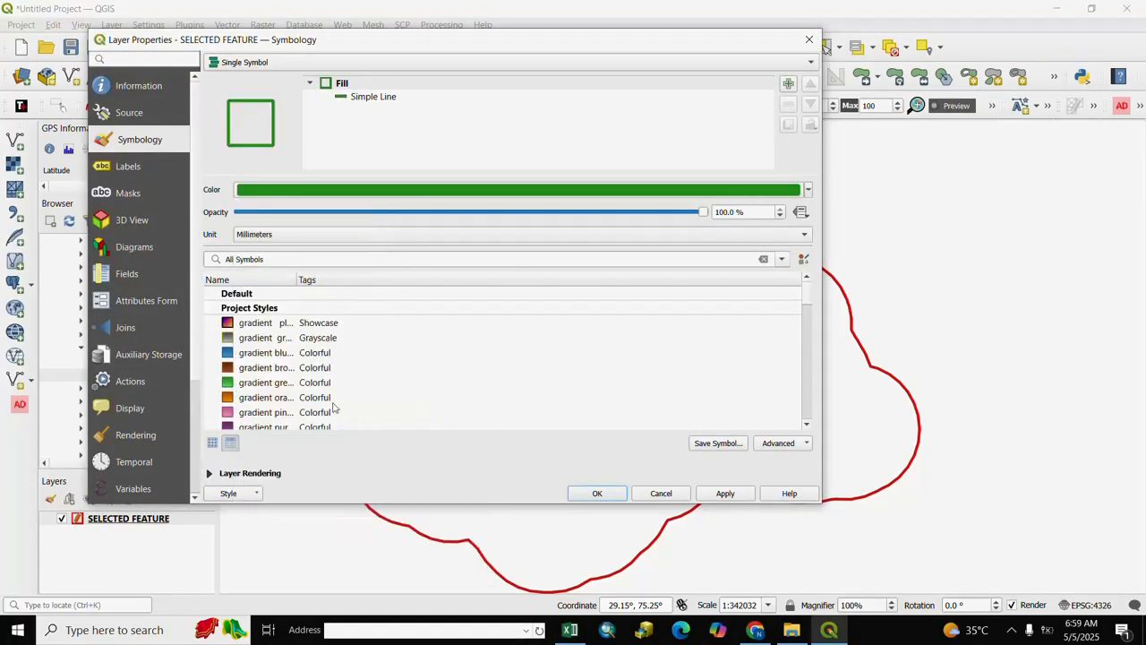
pyautogui.click(254, 355)
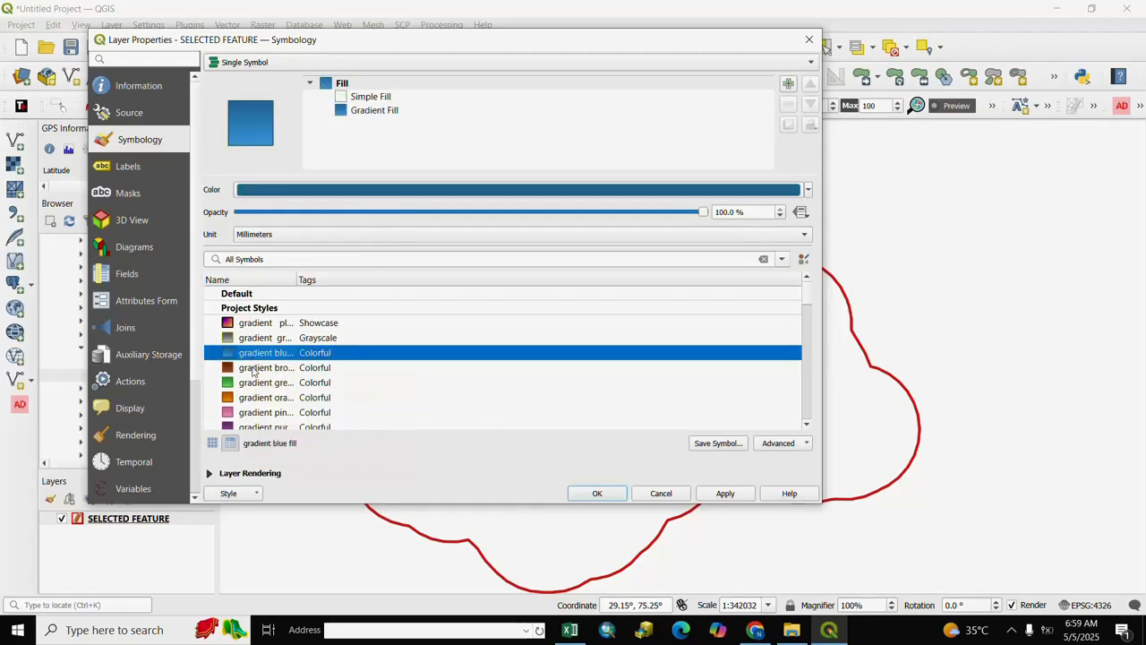
pyautogui.scroll(-1, 253, 358)
pyautogui.click(252, 355)
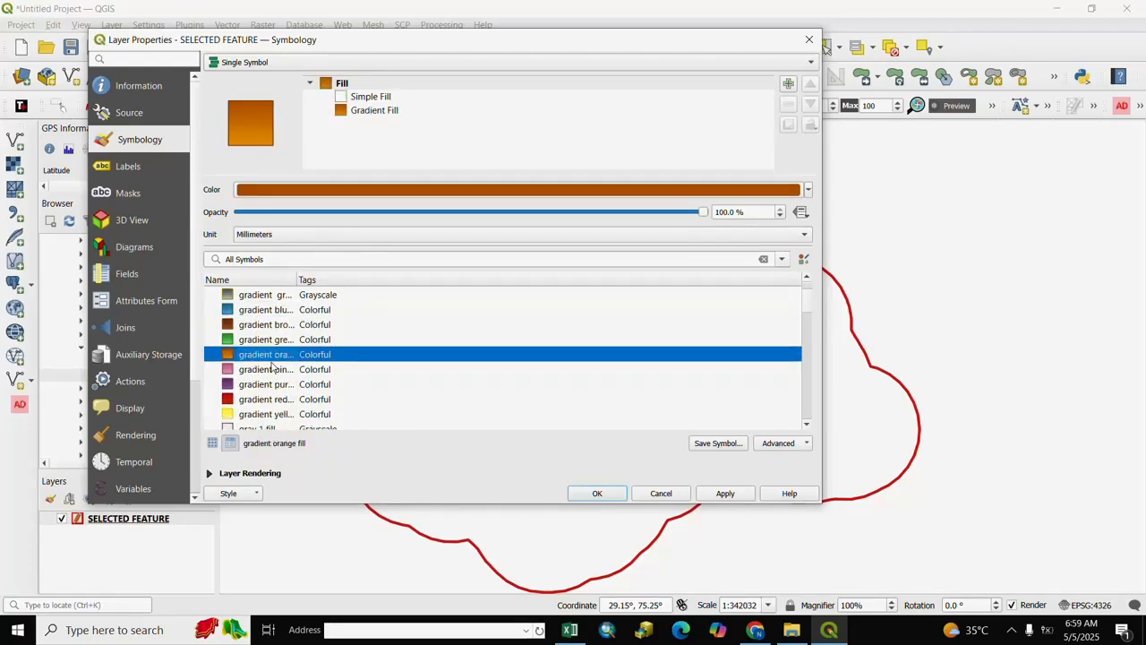
pyautogui.click(727, 494)
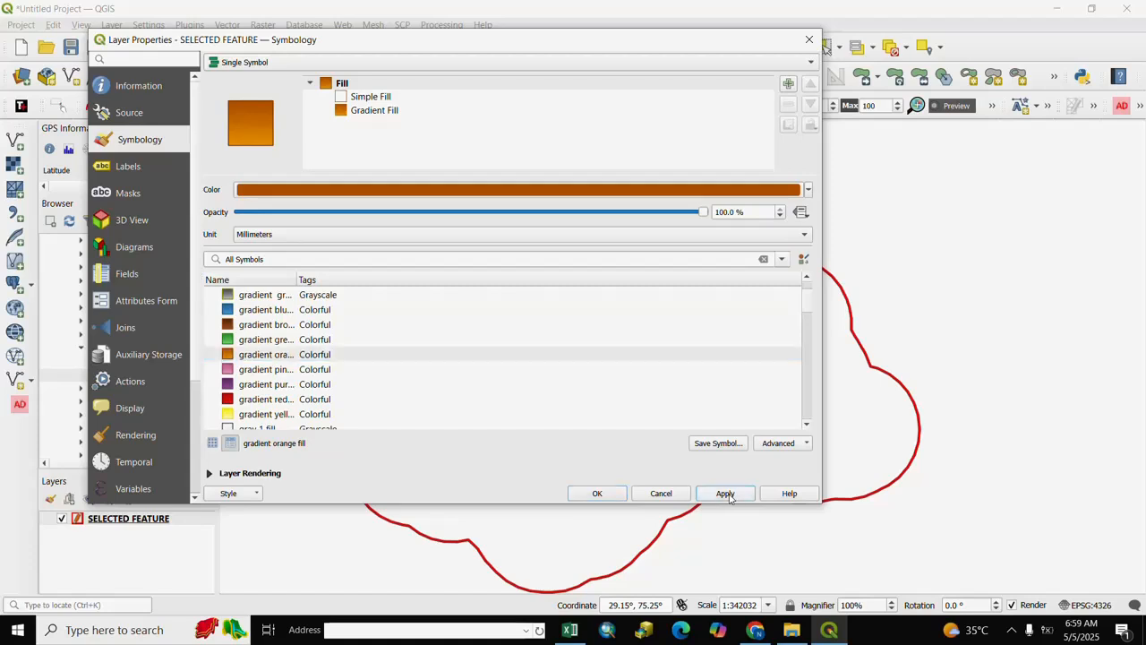
pyautogui.click(598, 494)
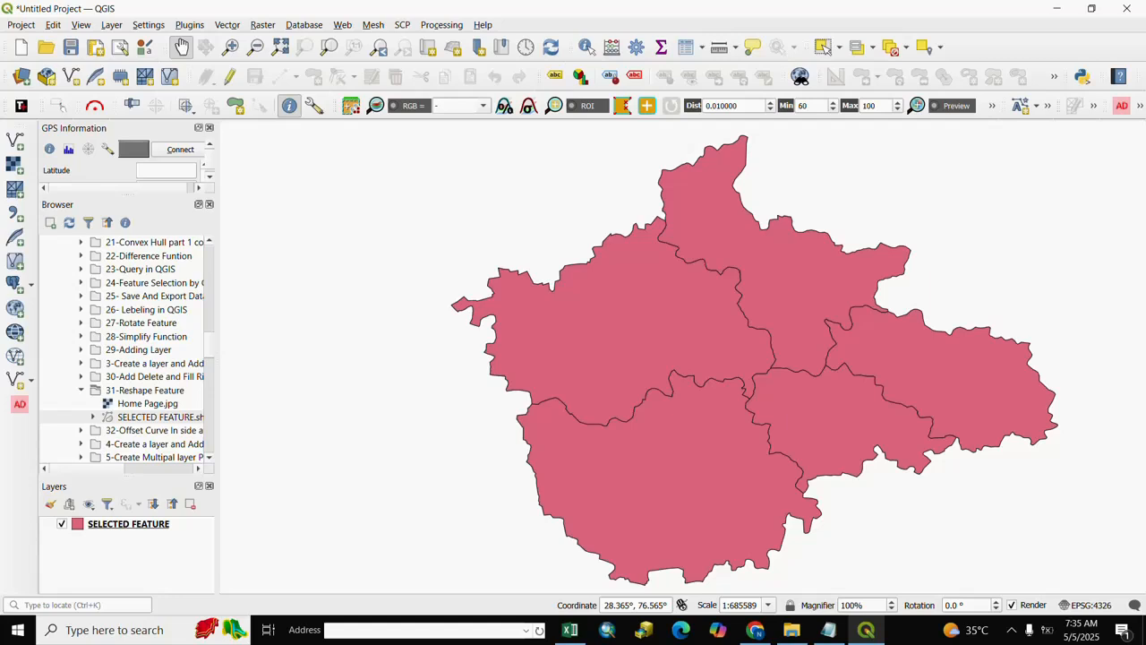
# - Enable the scale bar decoration on the map with the Tick Down style and apply it
pyautogui.click(82, 25)
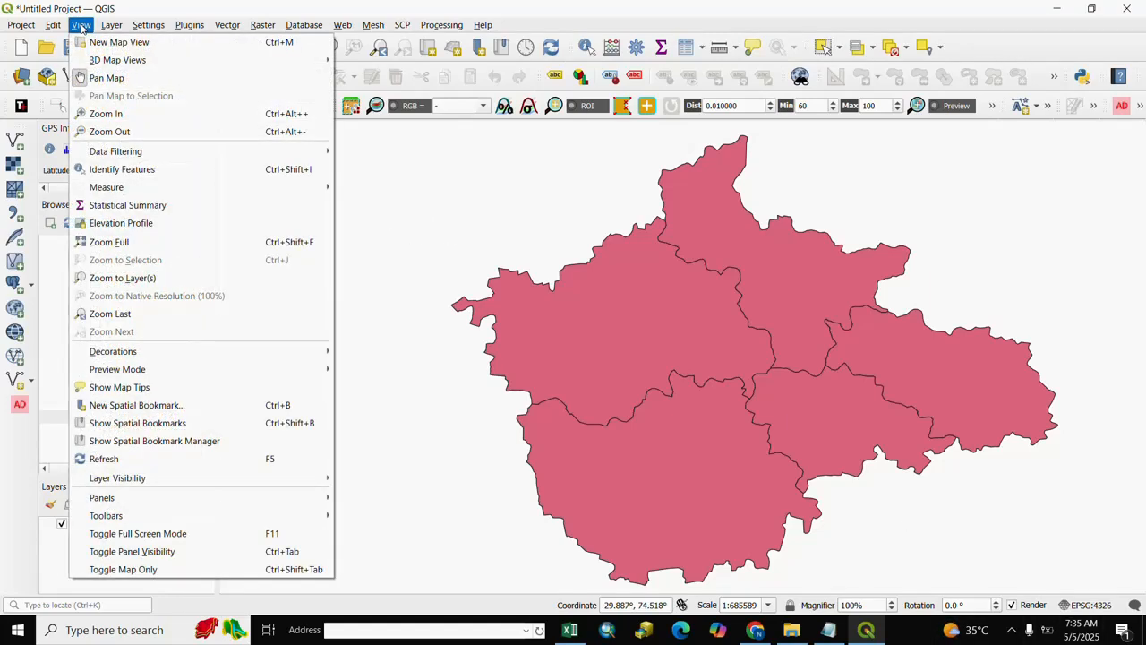
pyautogui.moveTo(129, 359)
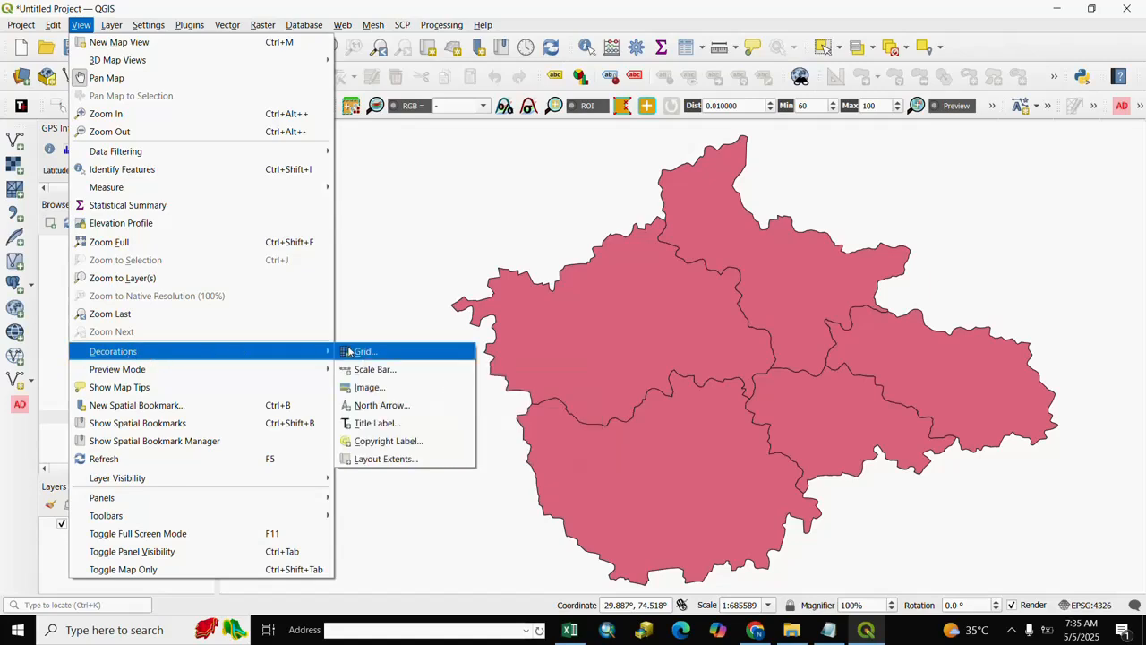
pyautogui.click(371, 370)
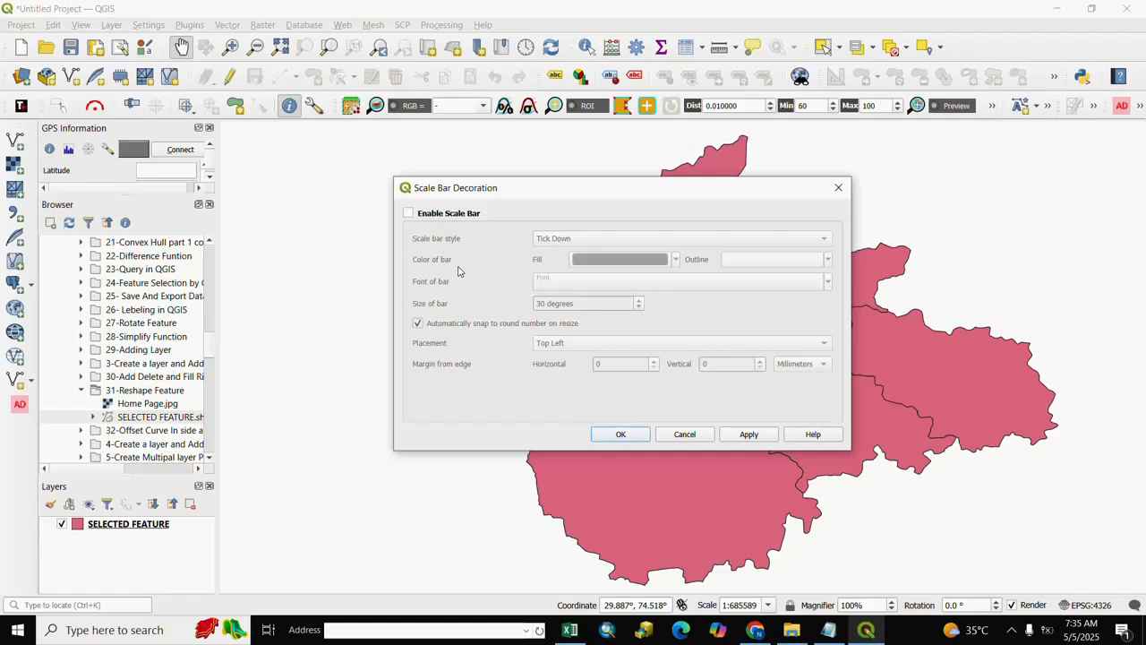
pyautogui.click(409, 213)
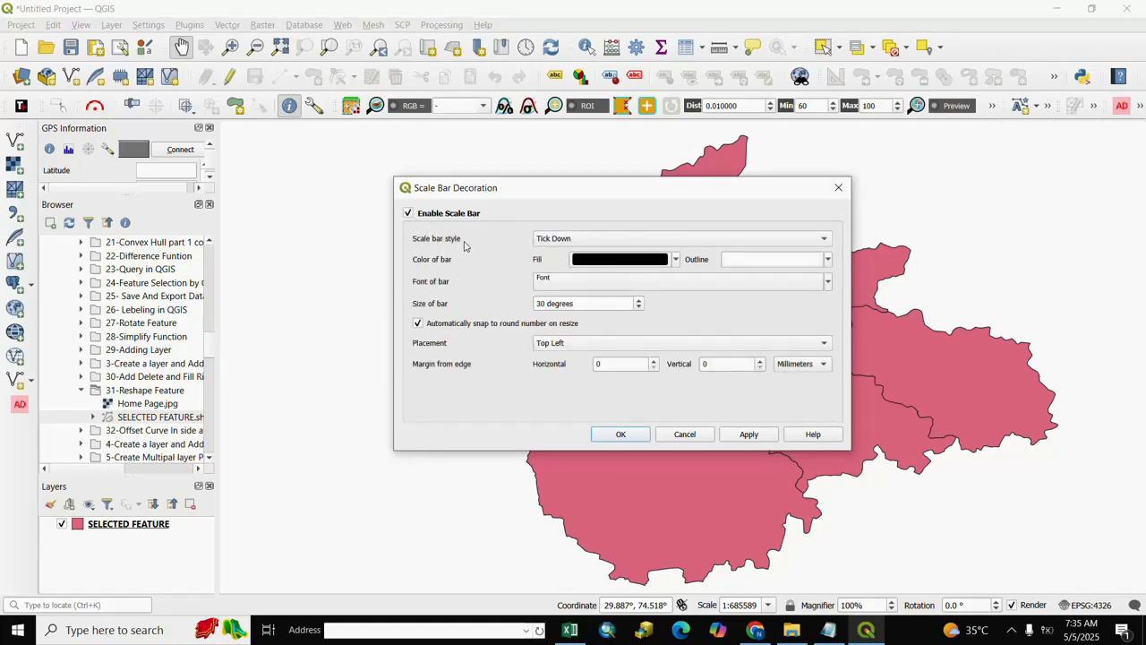
pyautogui.click(825, 240)
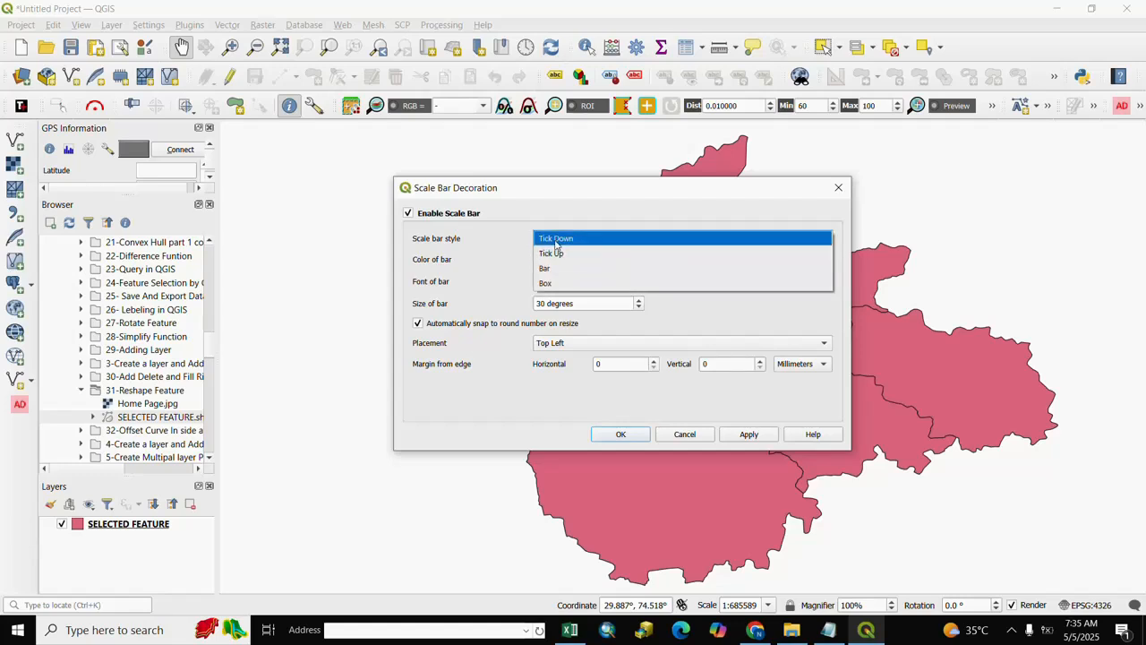
pyautogui.click(555, 240)
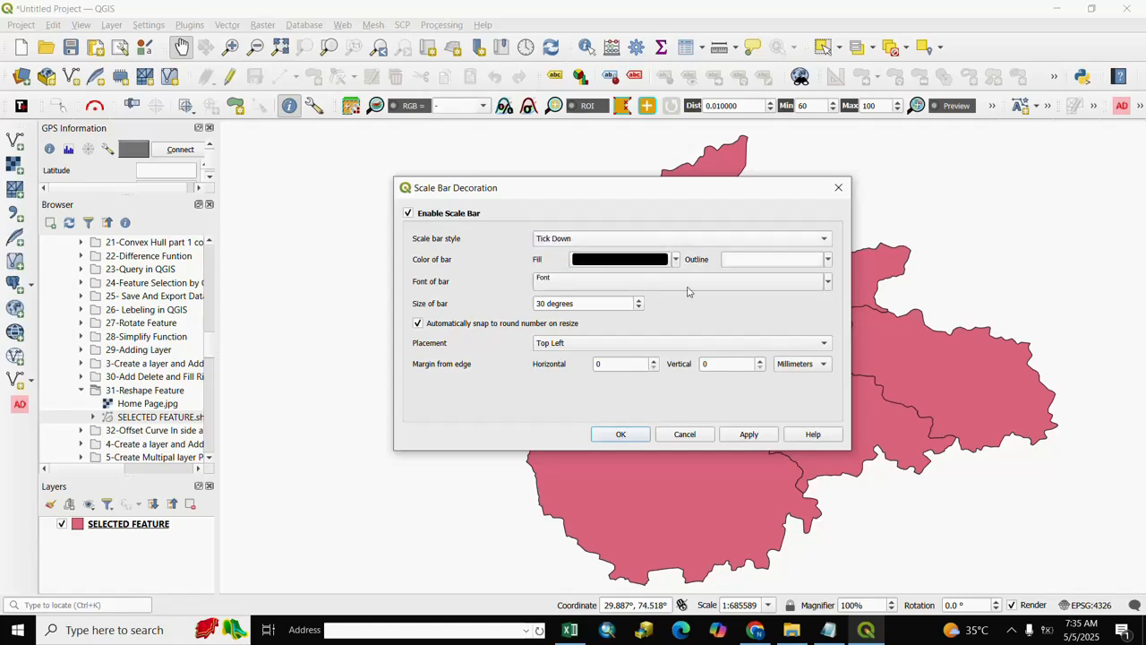
pyautogui.click(749, 435)
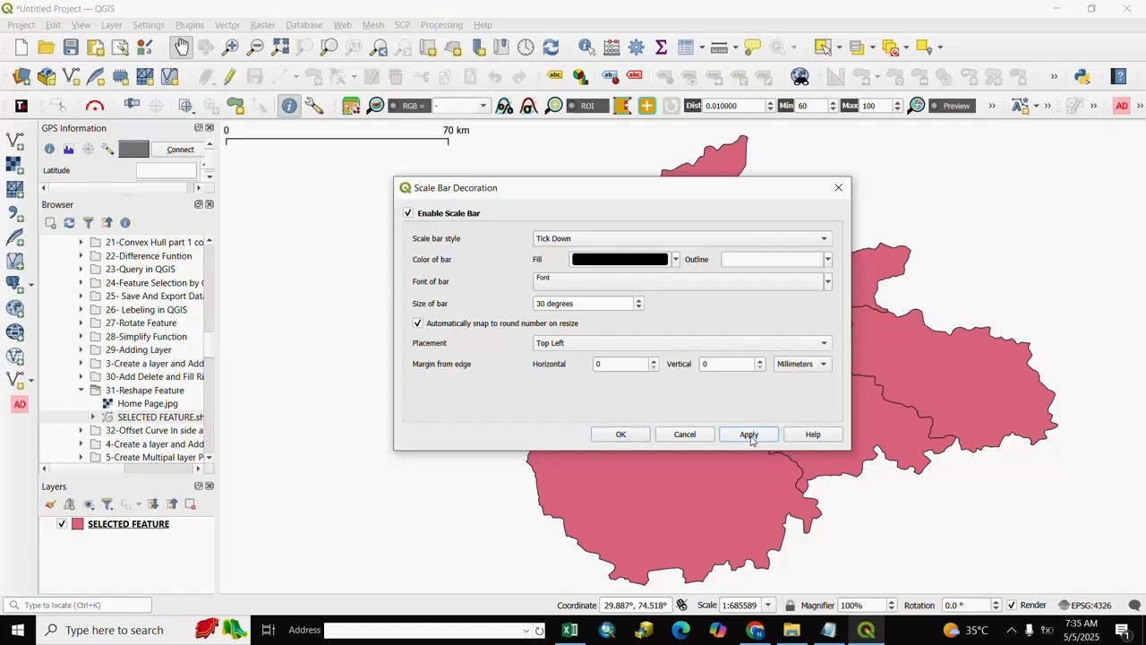
pyautogui.click(641, 437)
pyautogui.moveTo(391, 146); pyautogui.dragTo(389, 149)
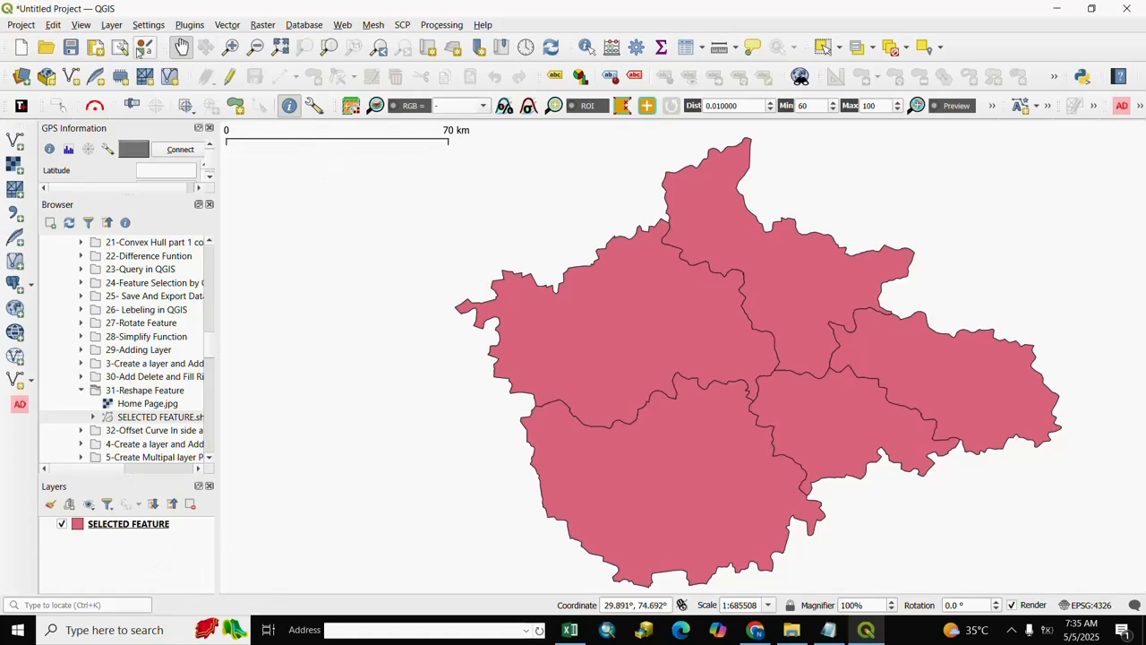
# - Set the scale bar decoration's style to Tick Up and apply it to the map
pyautogui.click(81, 24)
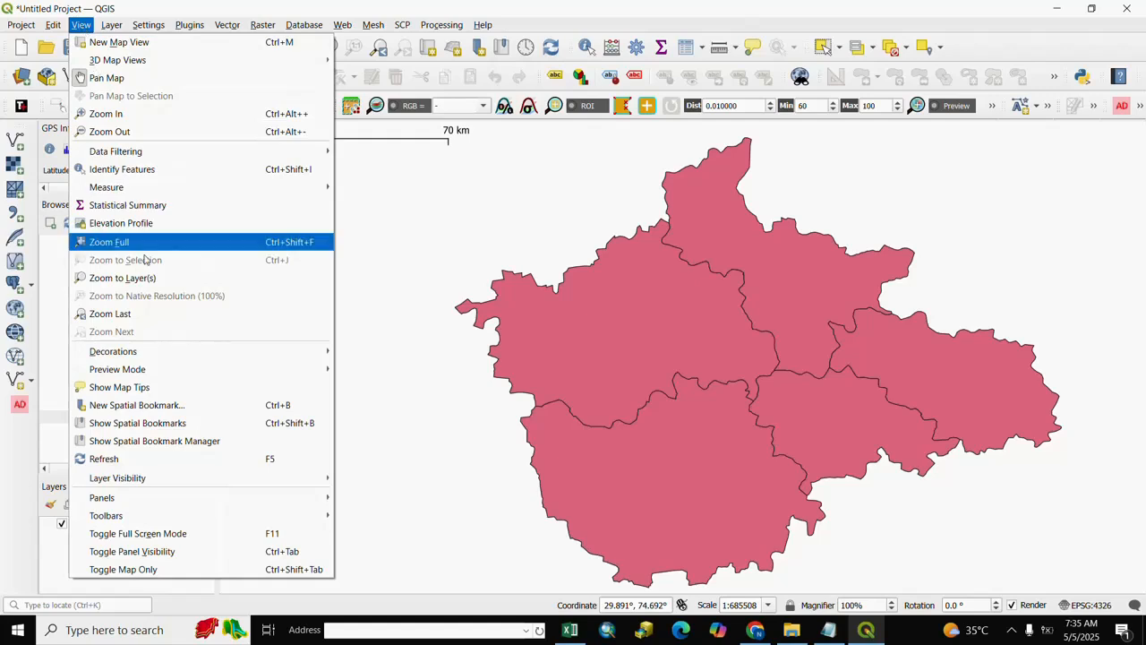
pyautogui.moveTo(140, 352)
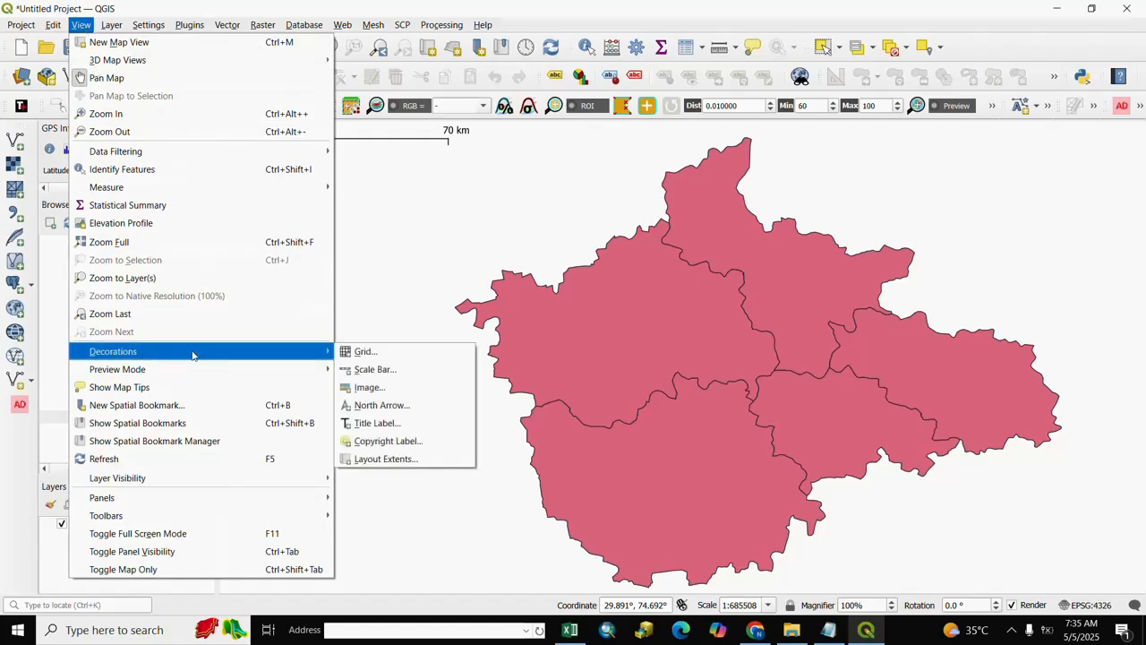
pyautogui.click(374, 371)
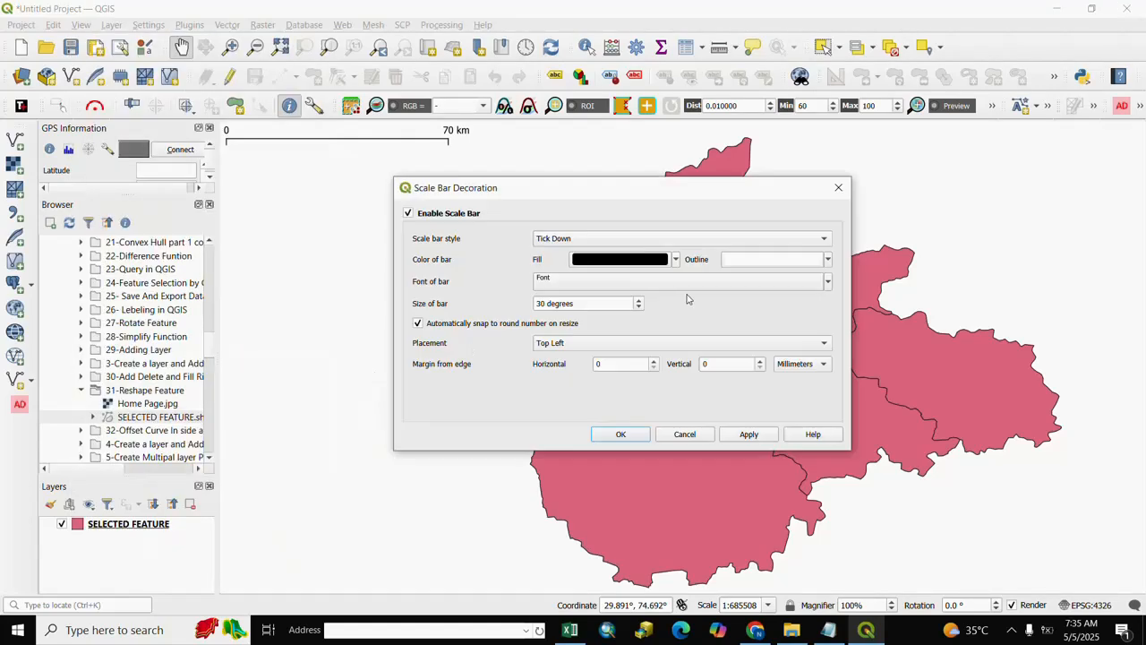
pyautogui.click(822, 240)
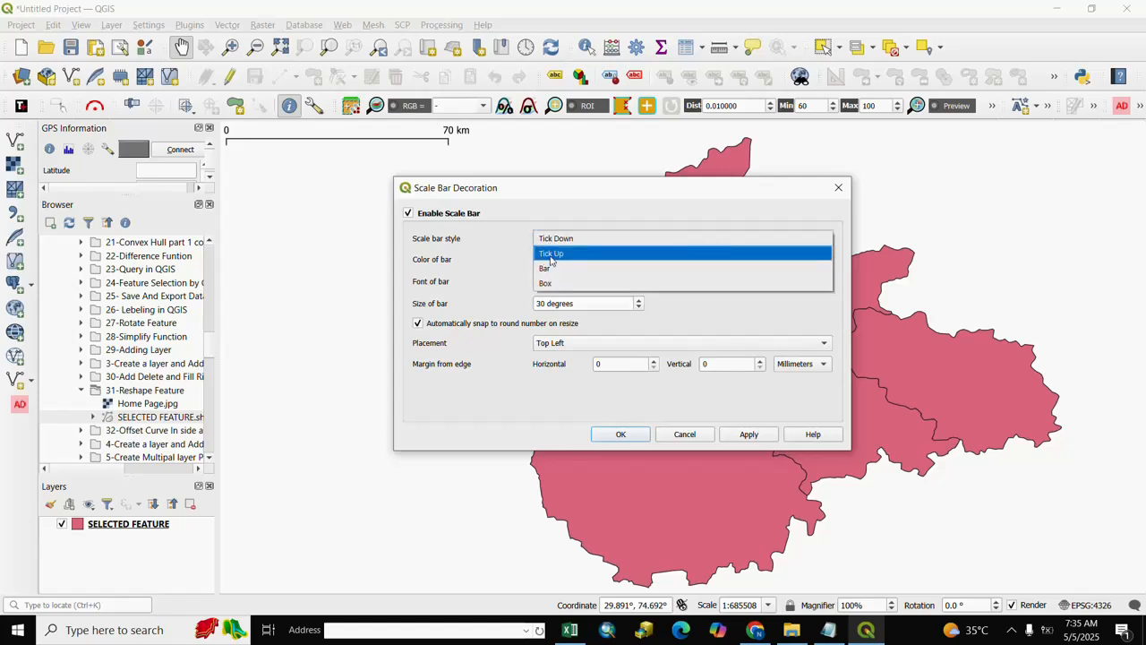
pyautogui.click(551, 257)
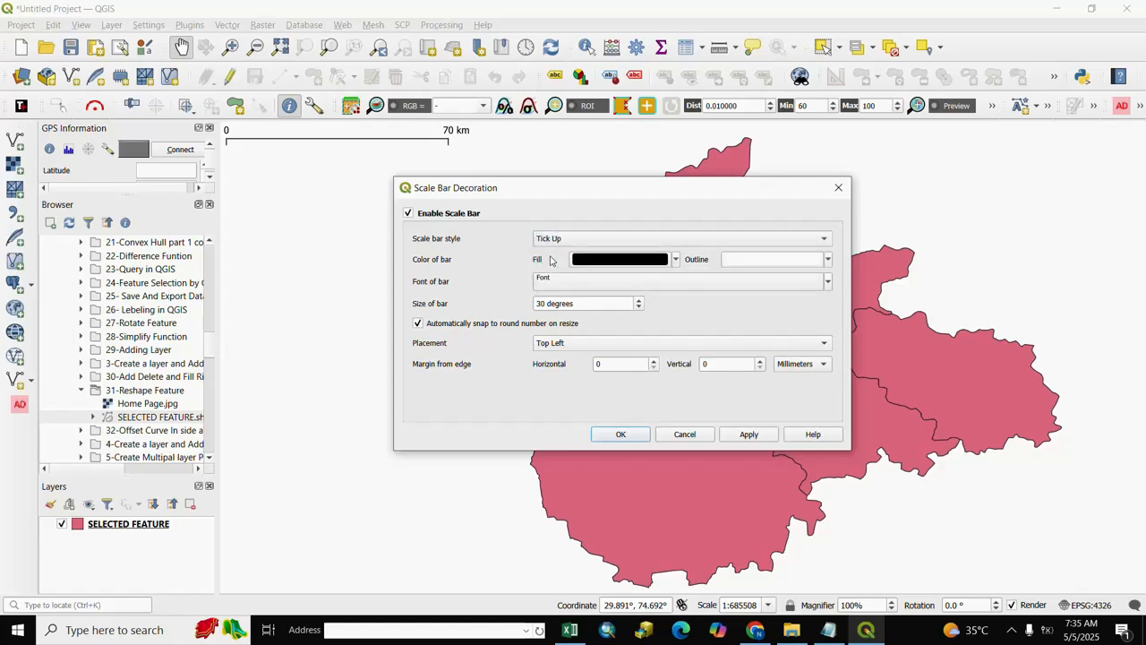
pyautogui.click(749, 433)
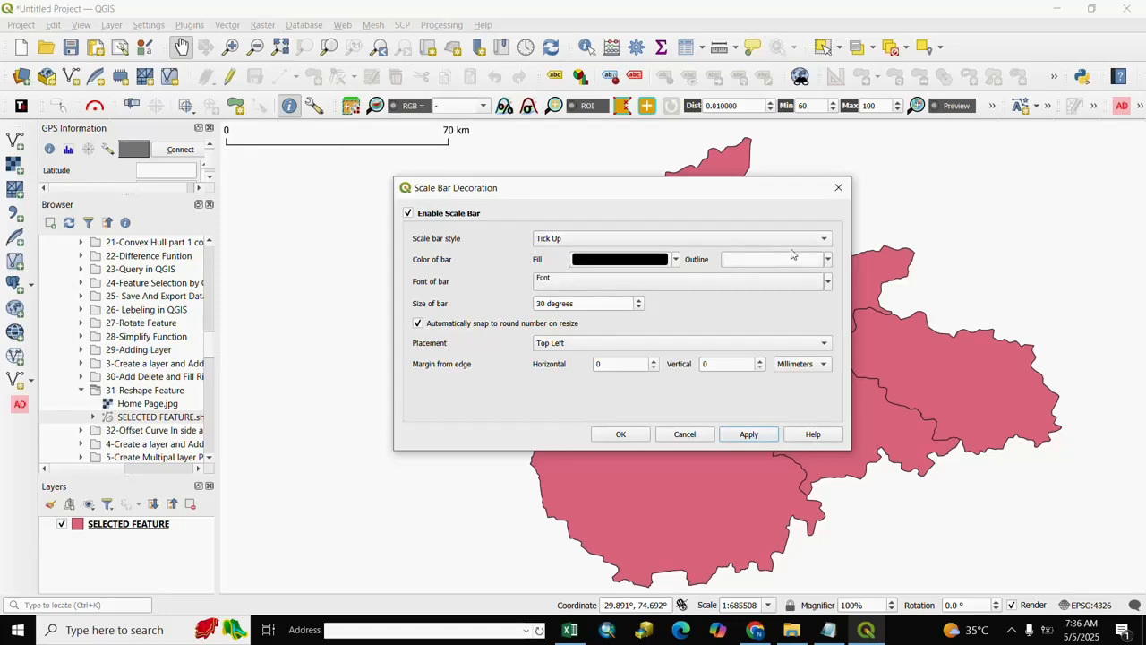
# - Switch the scale bar style to Bar and apply it
pyautogui.click(825, 240)
pyautogui.click(570, 258)
pyautogui.click(749, 434)
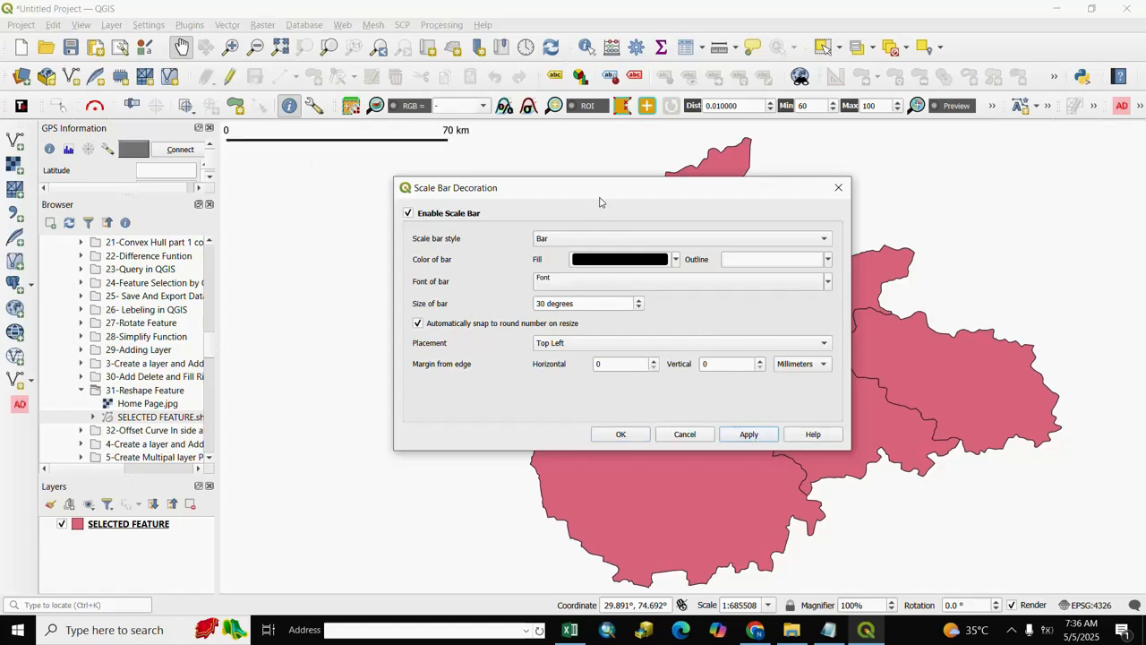
# - Set the scale bar style to Box and apply it to the map
pyautogui.click(818, 239)
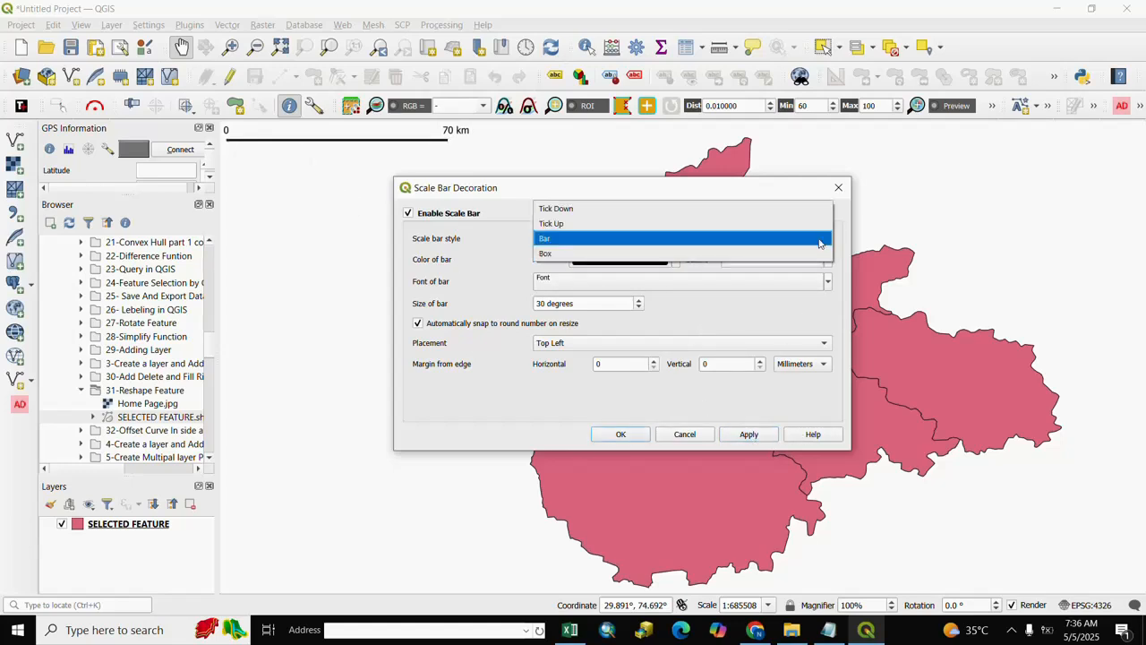
pyautogui.click(549, 256)
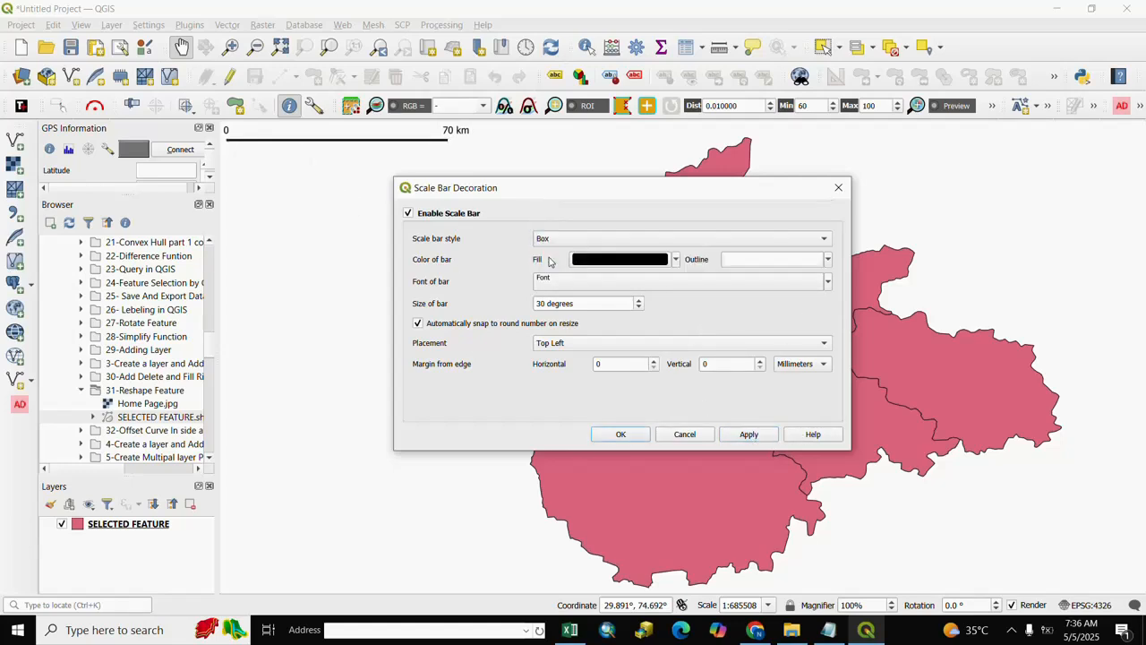
pyautogui.click(752, 434)
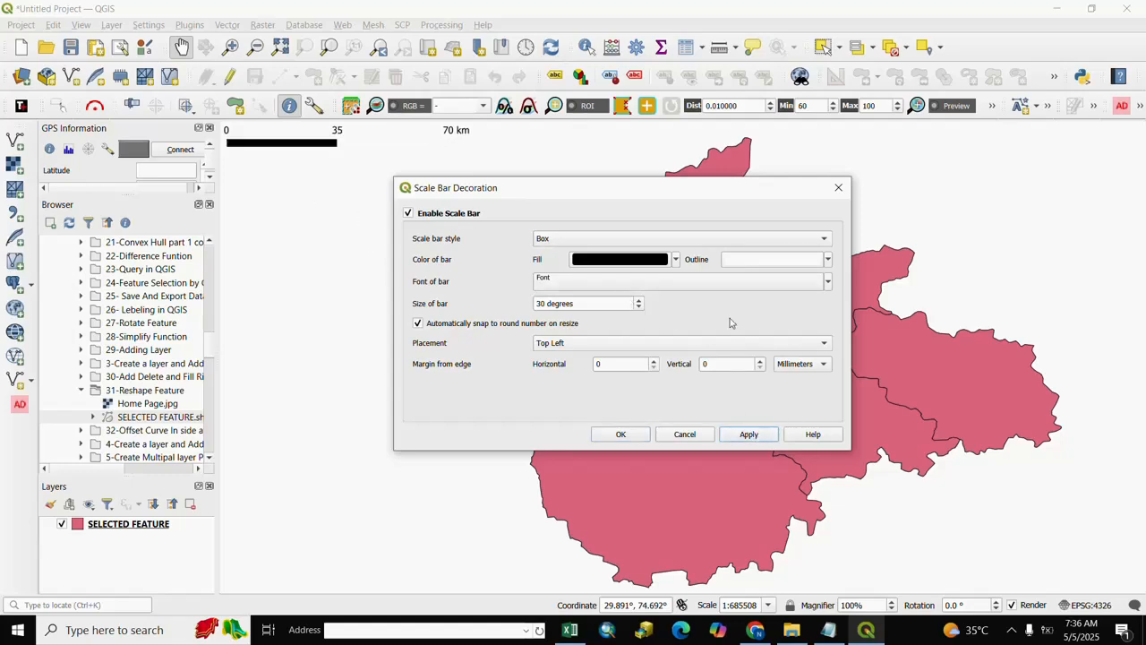
pyautogui.click(823, 241)
pyautogui.click(823, 239)
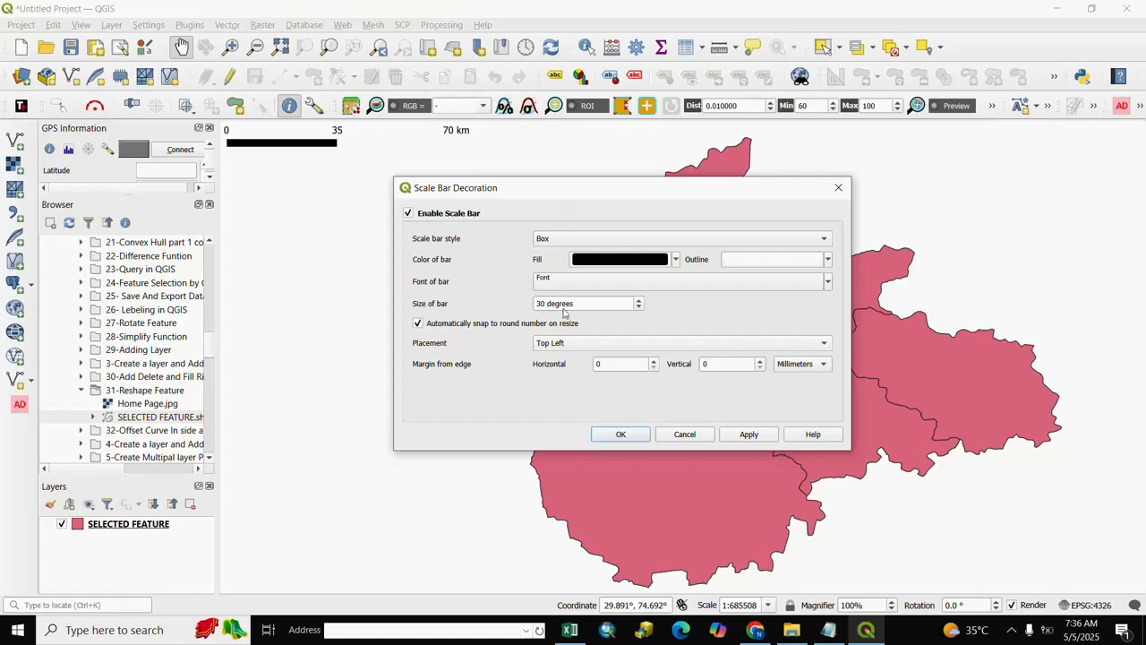
# - Set the scale bar's fill color to red and its outline color to green, and apply the colors
pyautogui.click(676, 260)
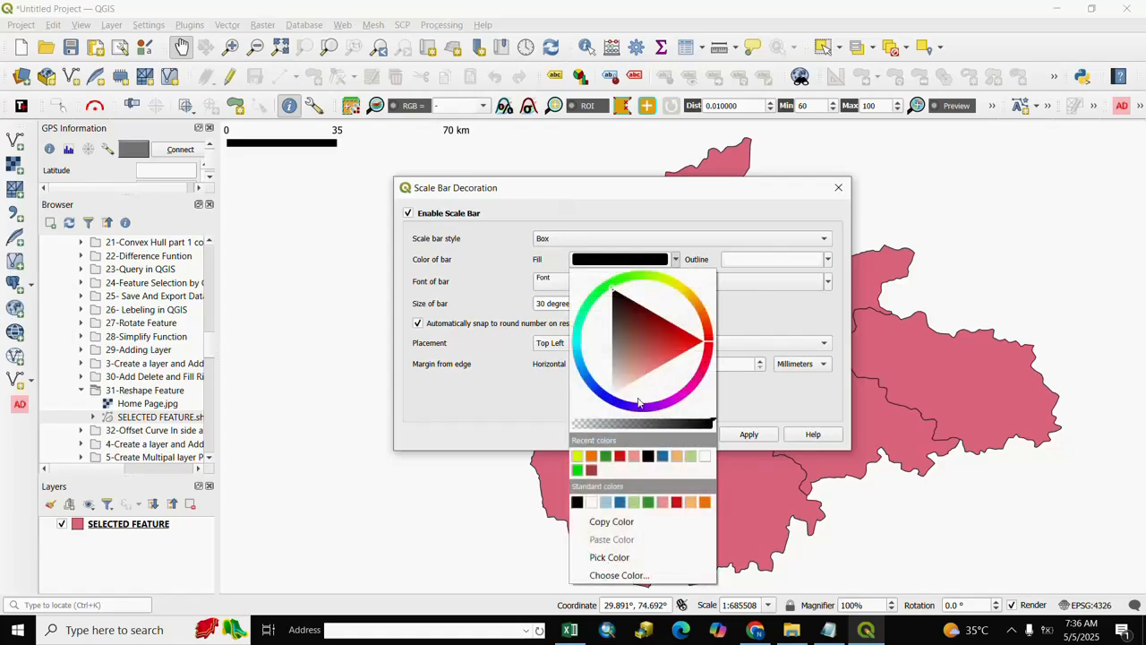
pyautogui.click(619, 456)
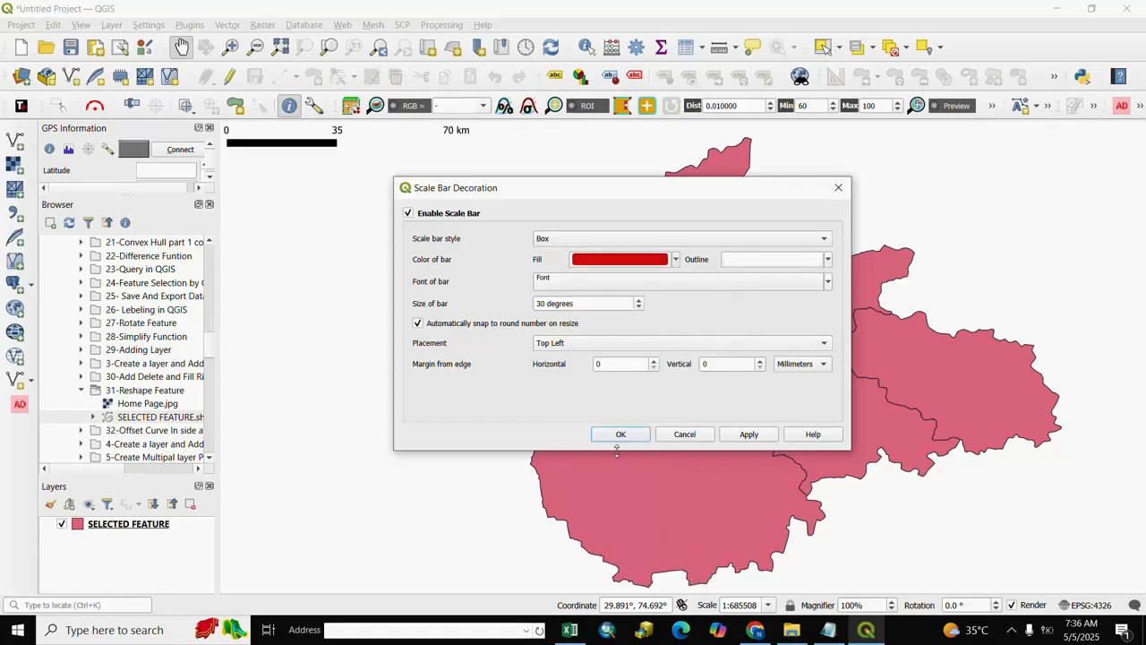
pyautogui.click(829, 259)
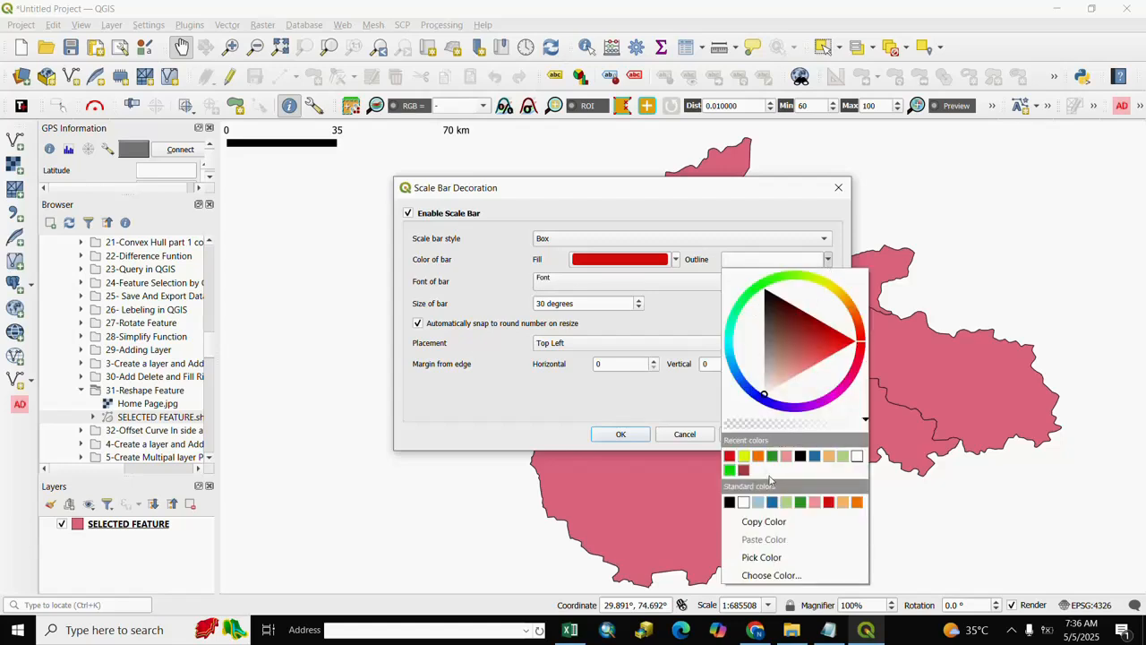
pyautogui.click(772, 456)
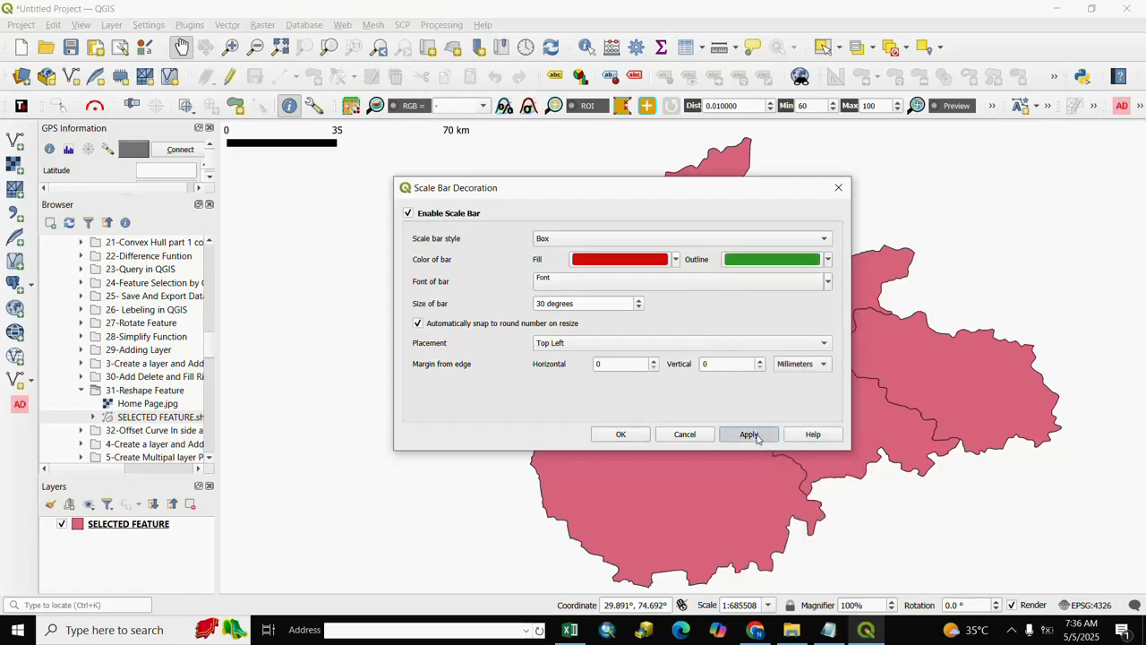
pyautogui.click(749, 436)
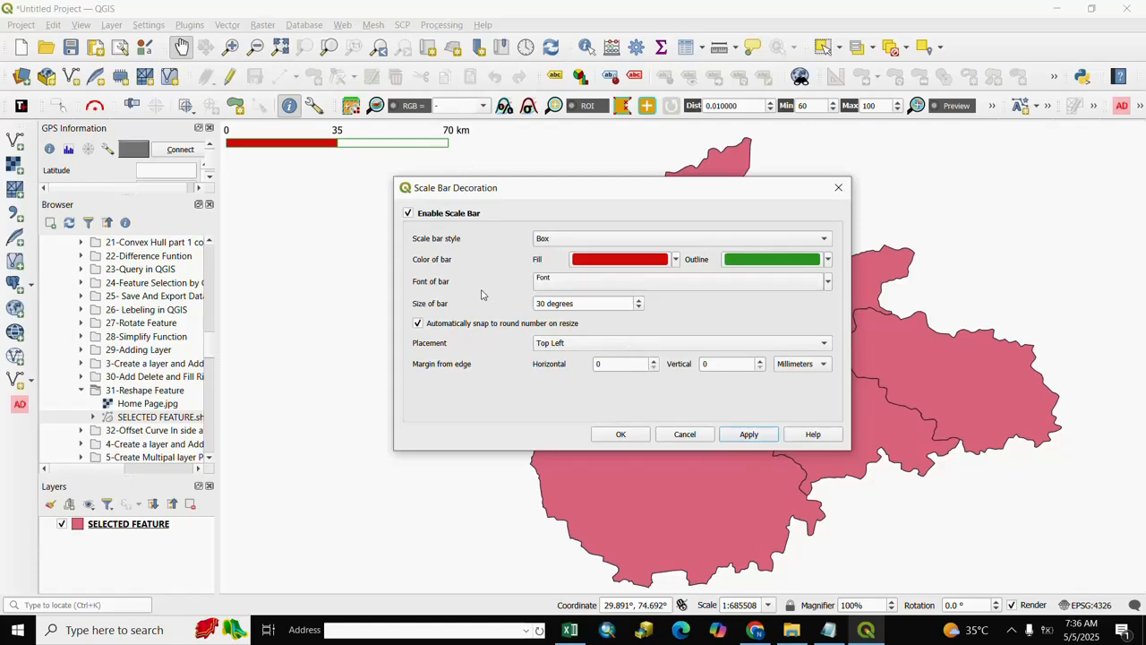
# - Set the scale bar's font to Arial Black with a size of 20 points and apply it
pyautogui.click(568, 285)
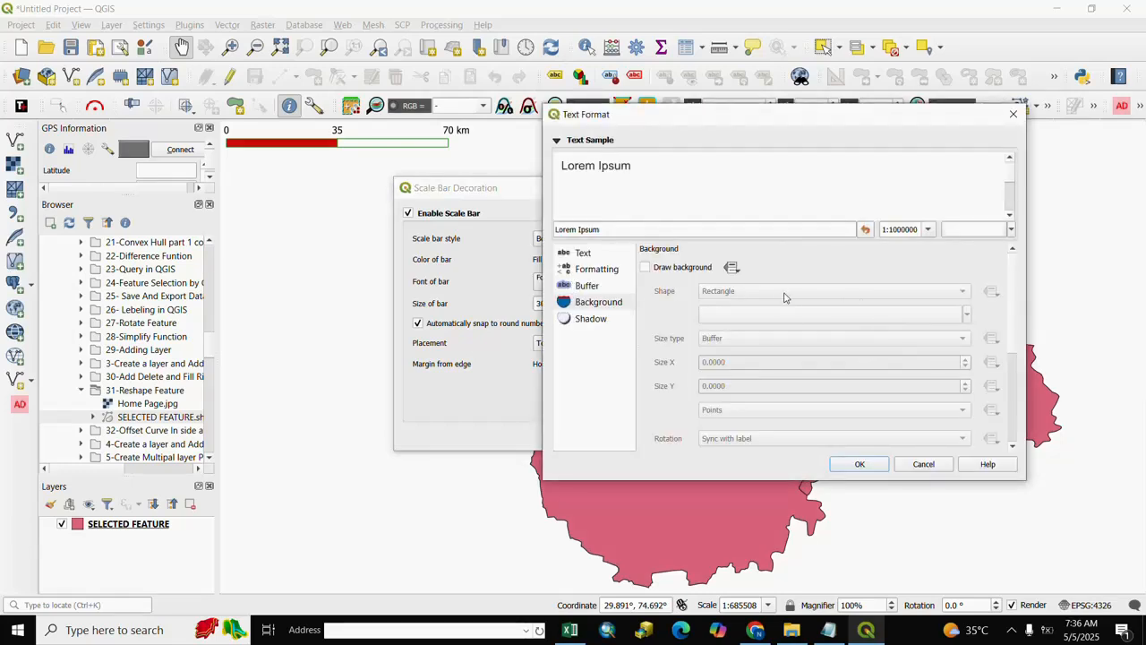
pyautogui.click(580, 254)
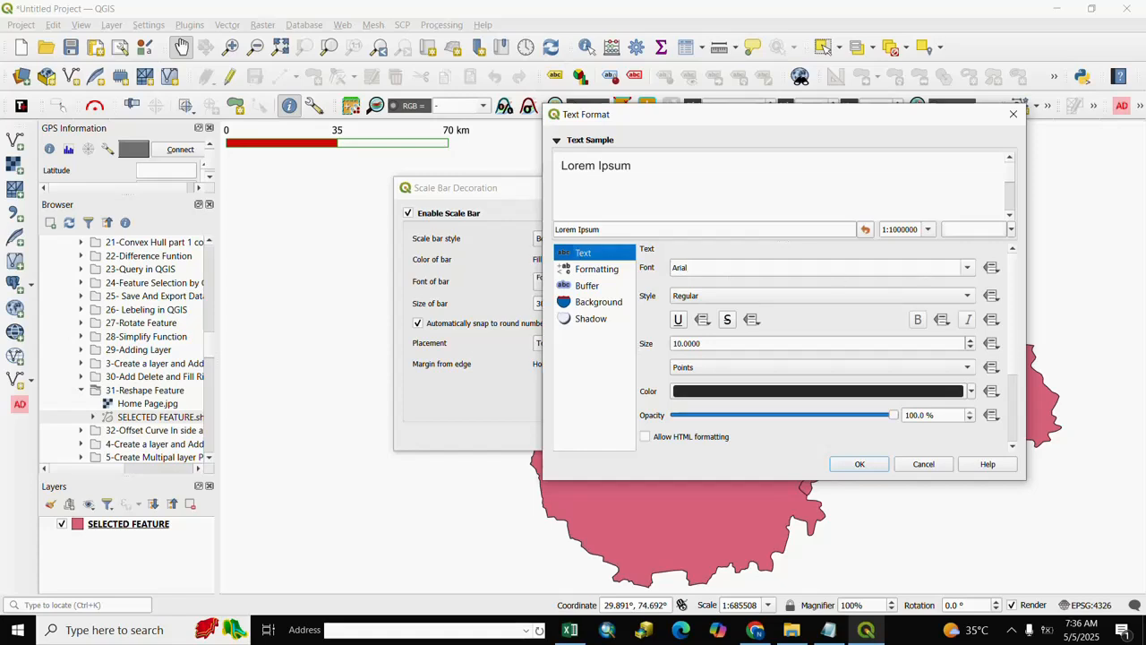
pyautogui.click(968, 269)
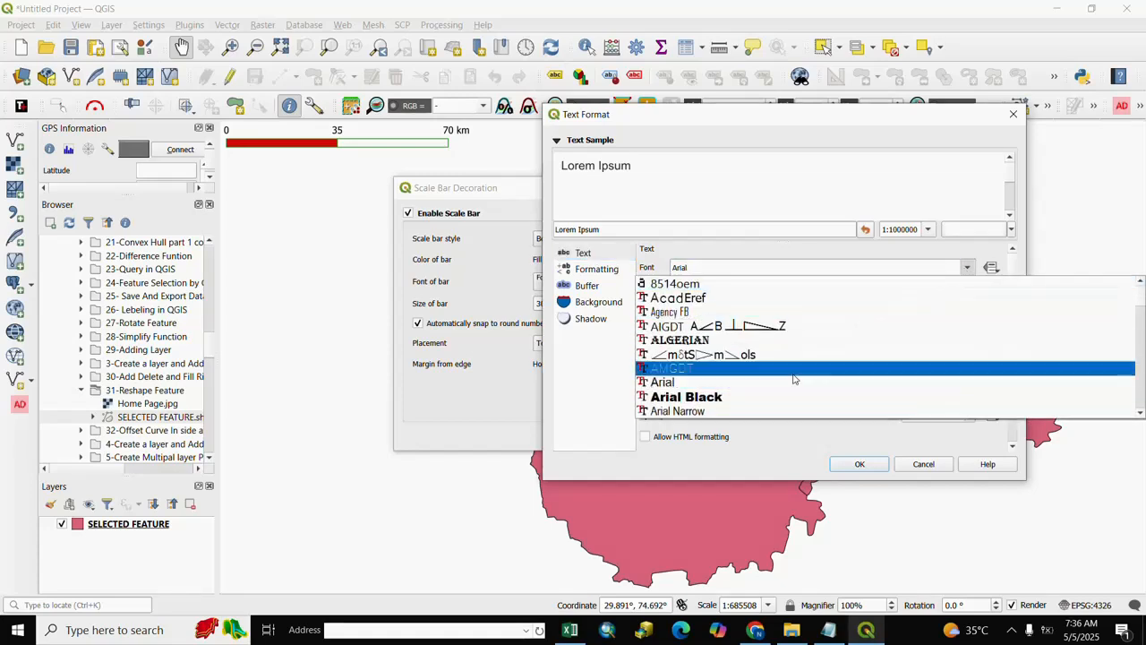
pyautogui.click(689, 397)
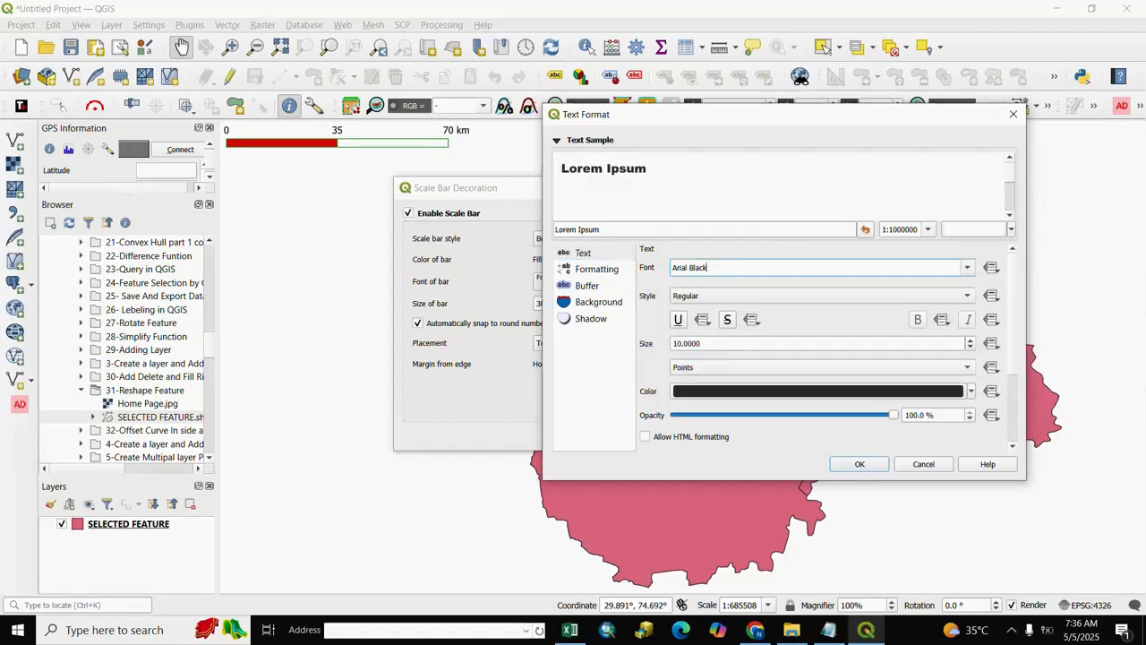
pyautogui.click(678, 343)
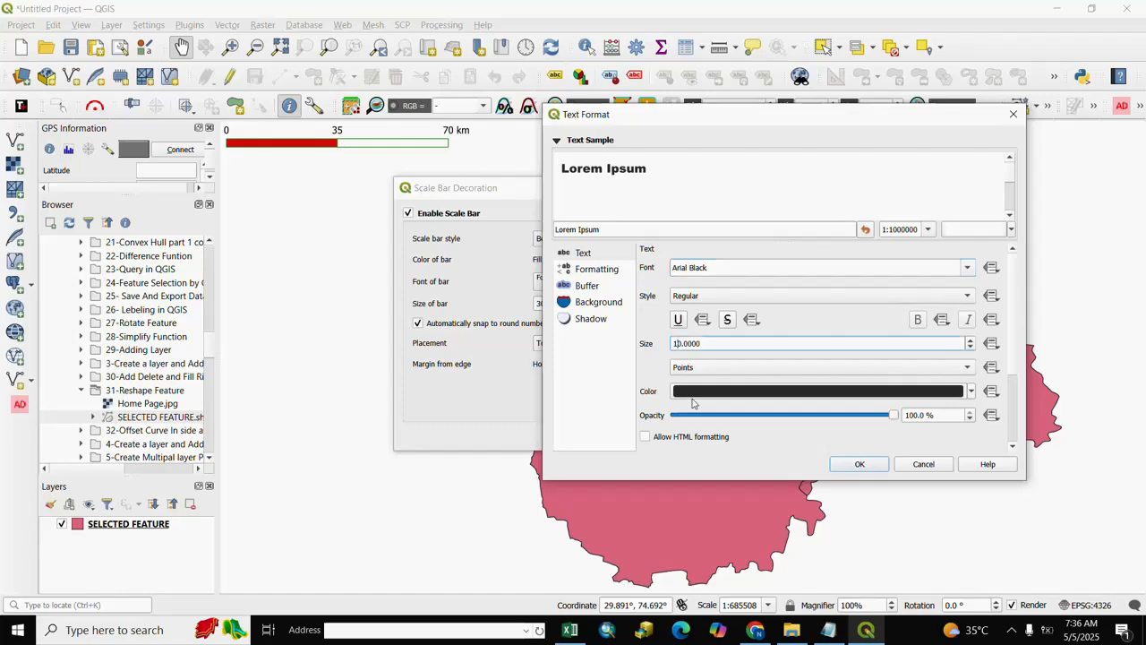
pyautogui.press('BackSpace')
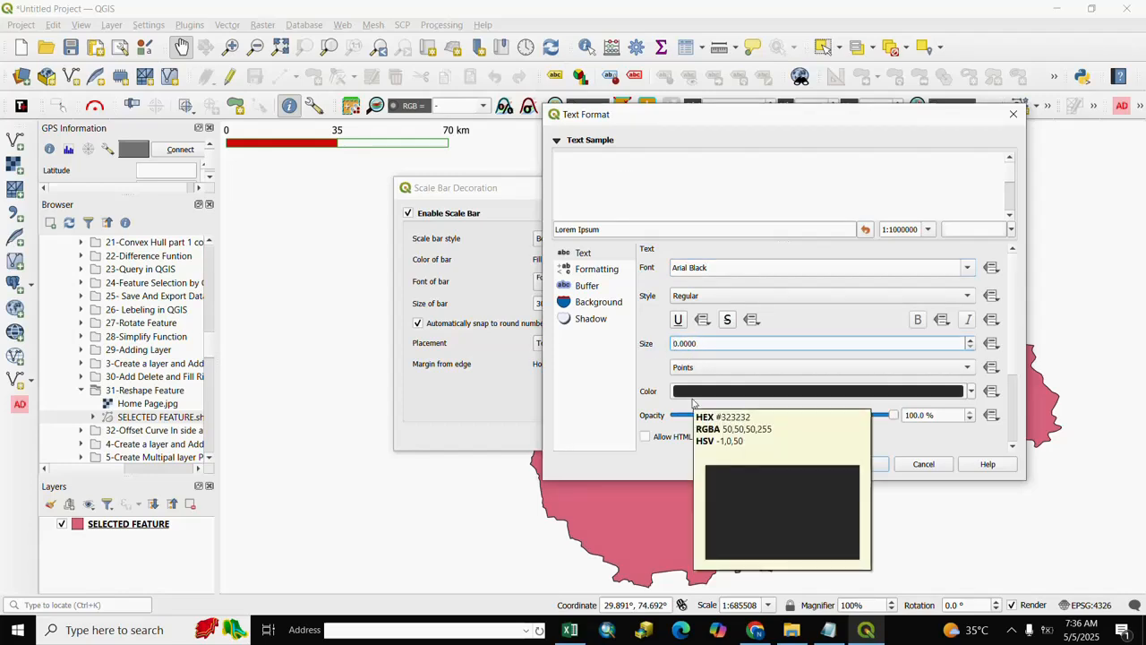
pyautogui.write('2')
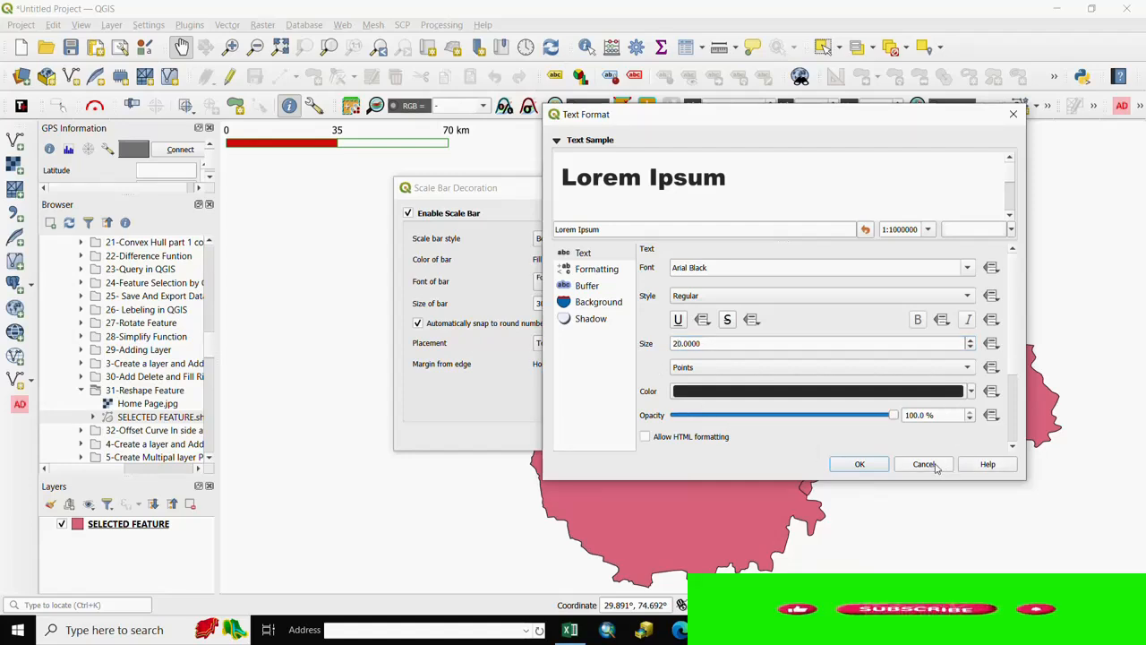
pyautogui.click(860, 466)
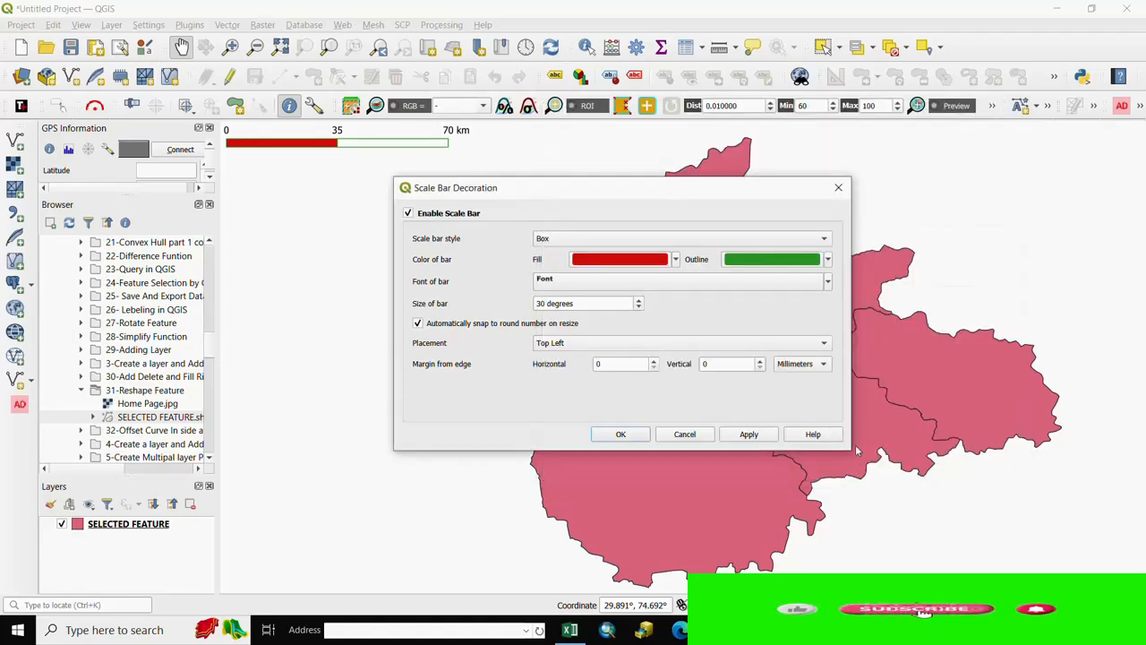
pyautogui.click(773, 437)
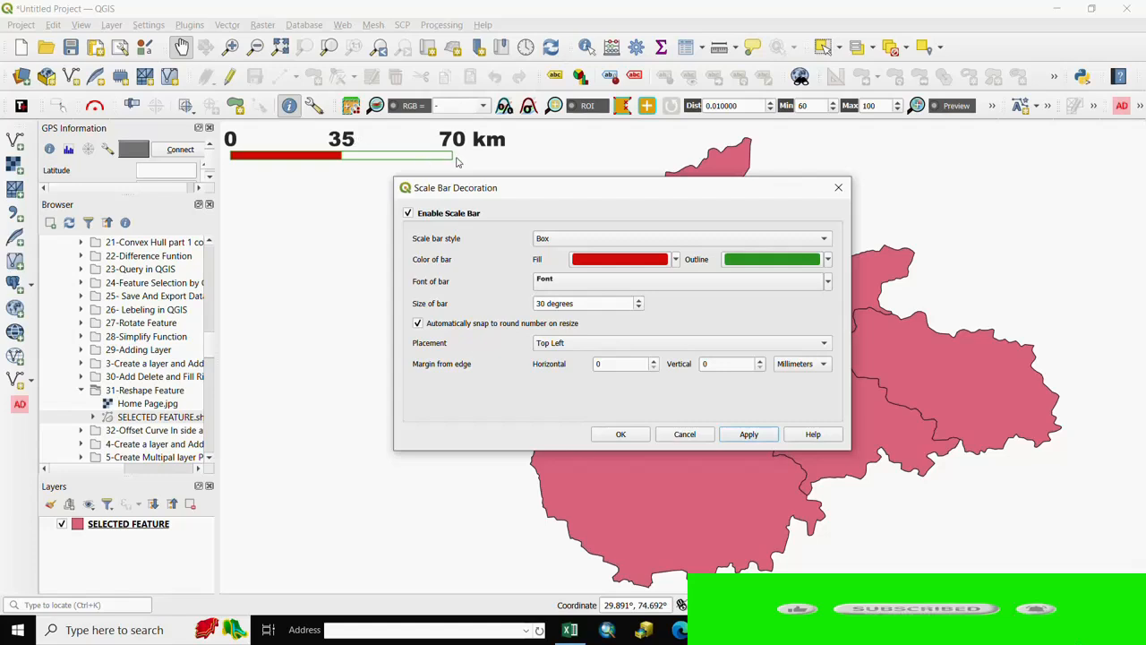
# - Add a yellow text buffer of 1.6 millimeters with the Miter pen join style to the scale bar's font
pyautogui.click(559, 282)
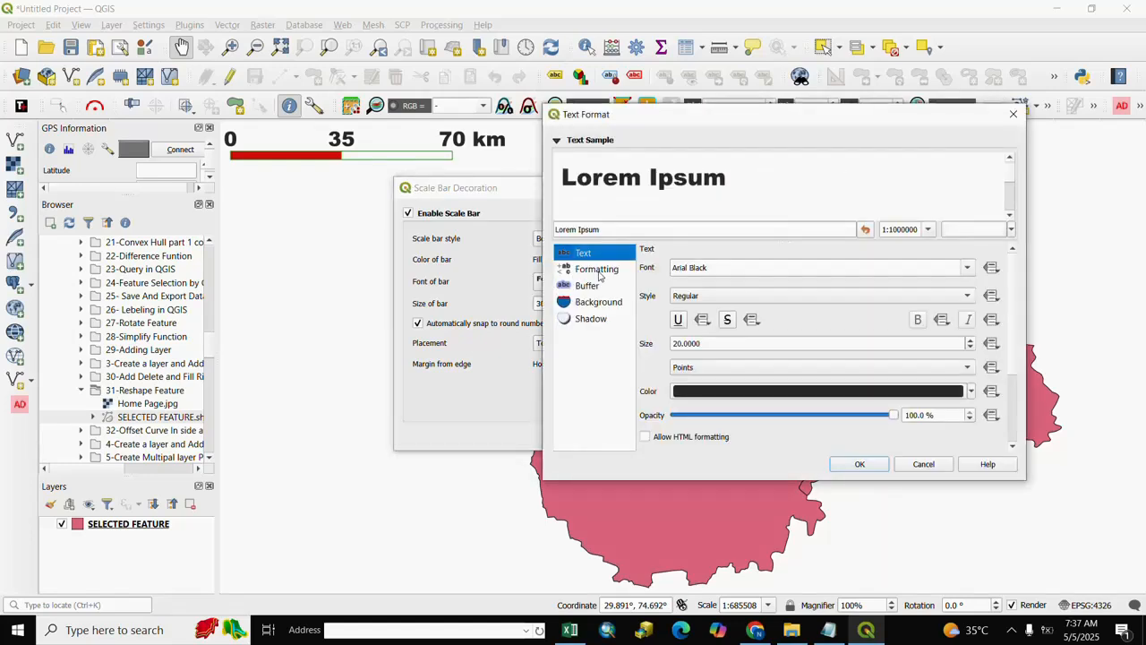
pyautogui.click(591, 286)
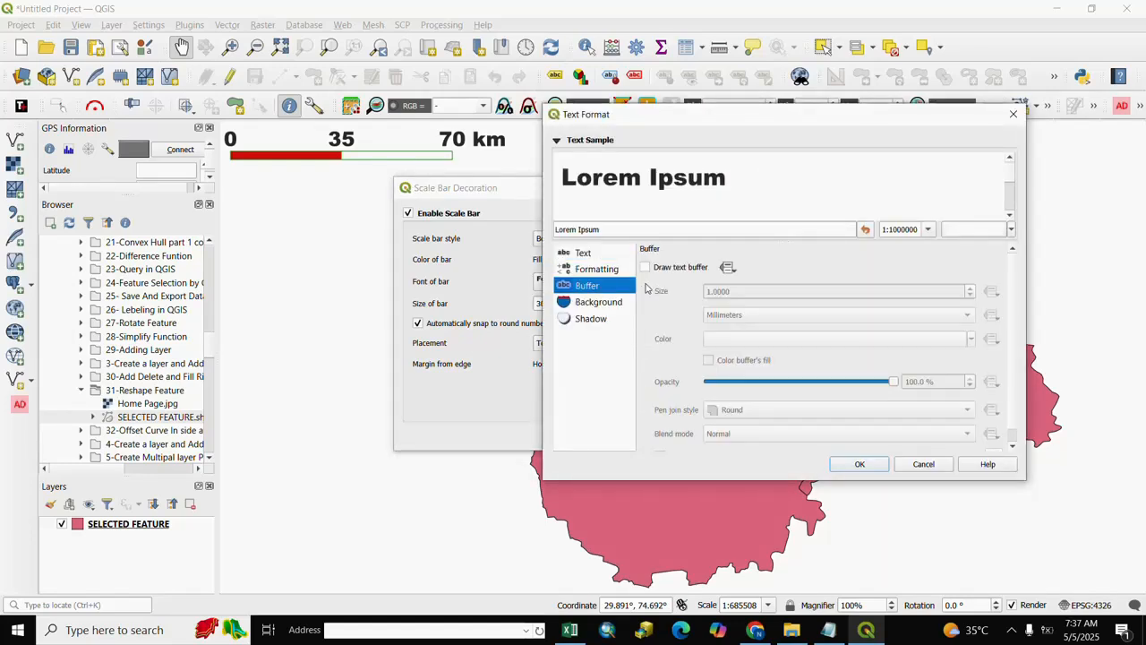
pyautogui.click(645, 268)
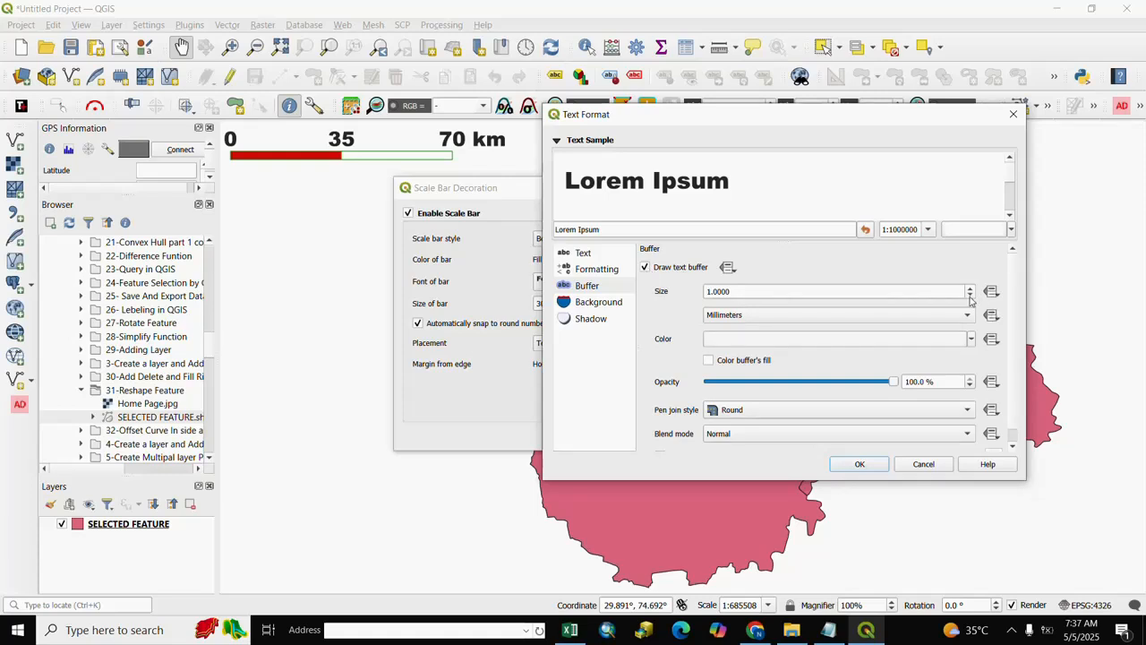
pyautogui.scroll(6, 970, 298)
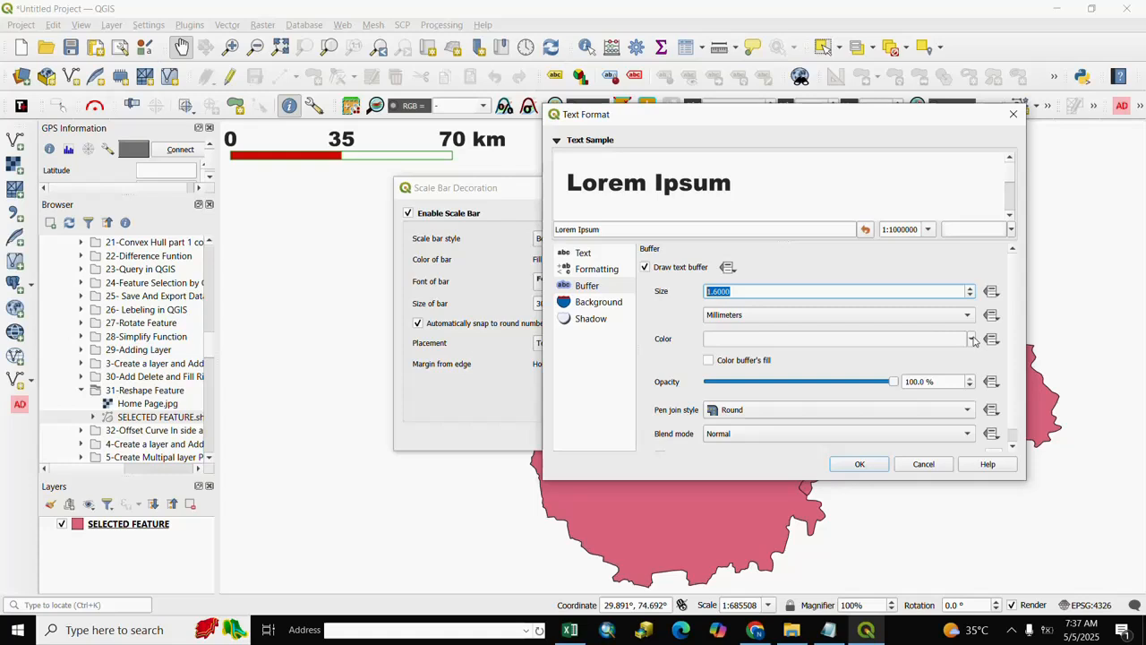
pyautogui.click(972, 340)
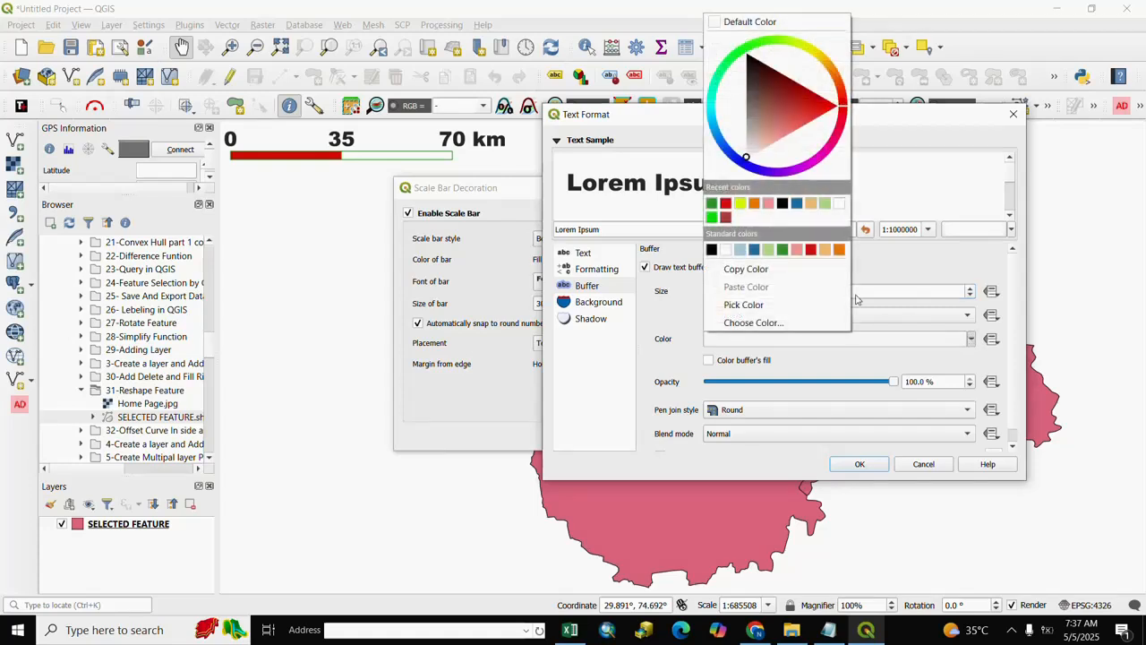
pyautogui.click(741, 204)
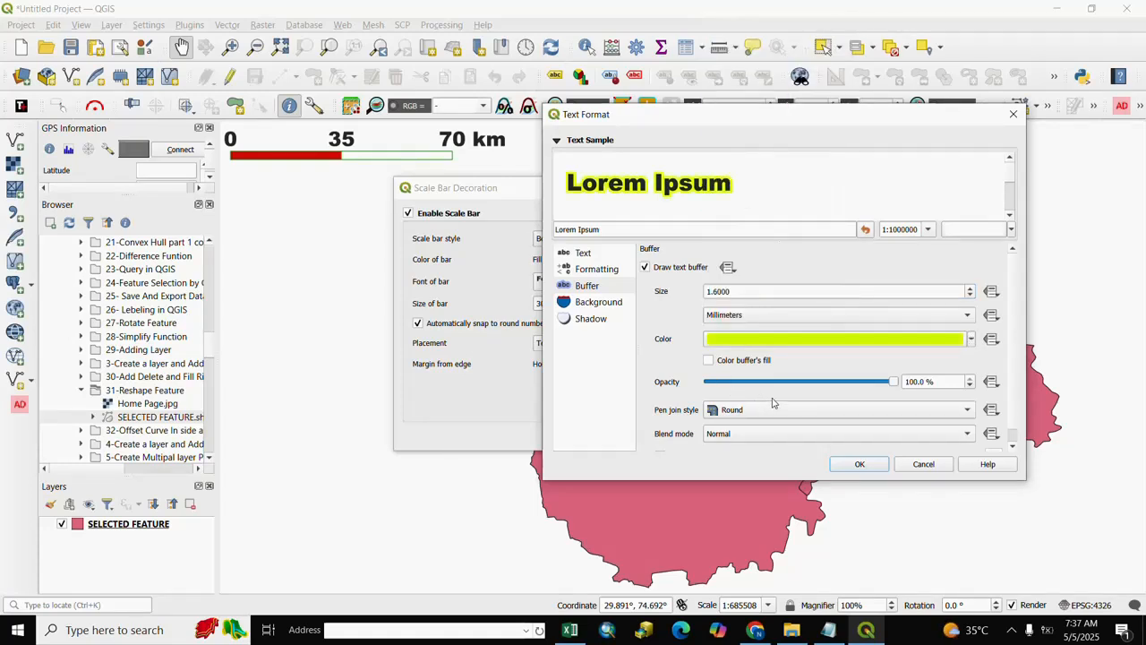
pyautogui.scroll(-1, 773, 403)
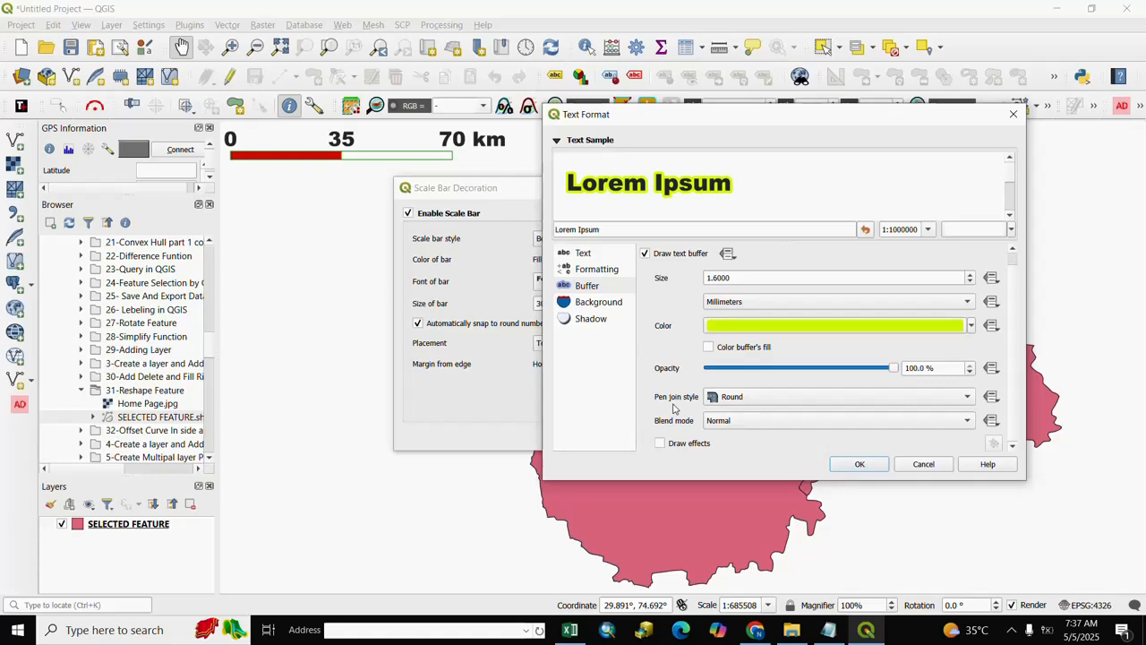
pyautogui.click(967, 397)
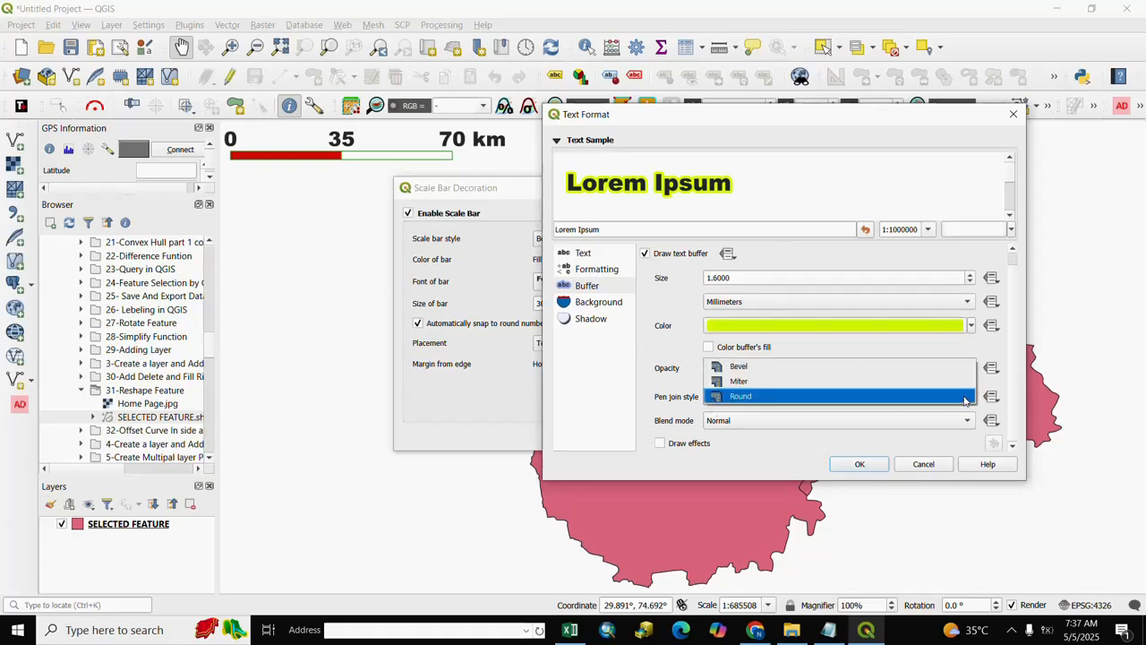
pyautogui.click(739, 382)
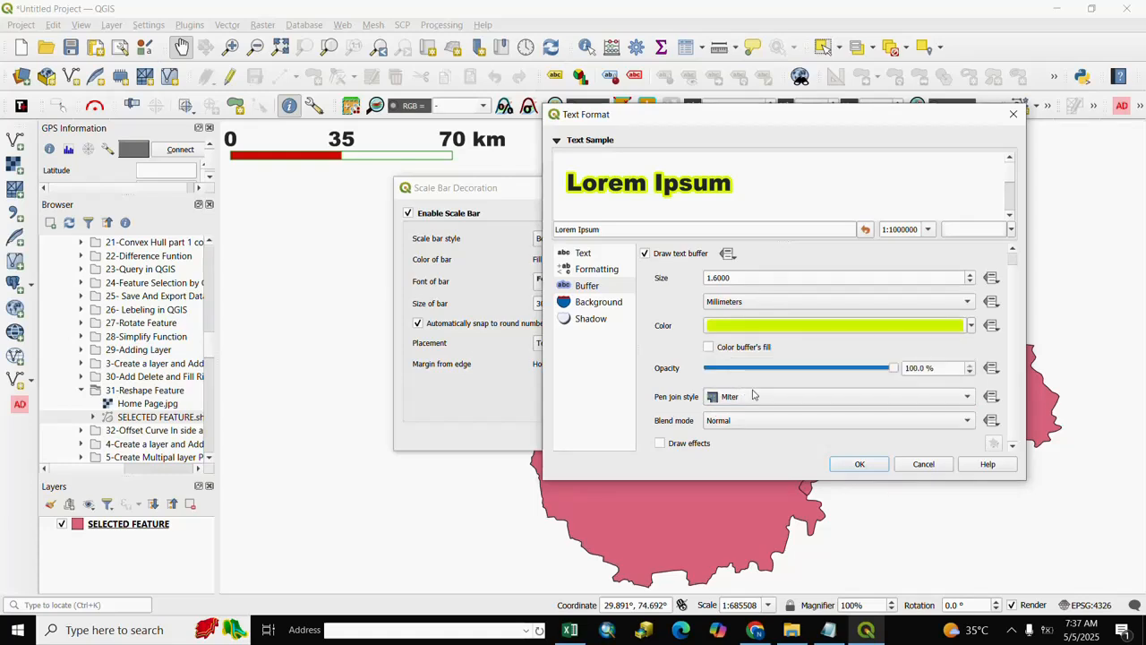
pyautogui.click(861, 464)
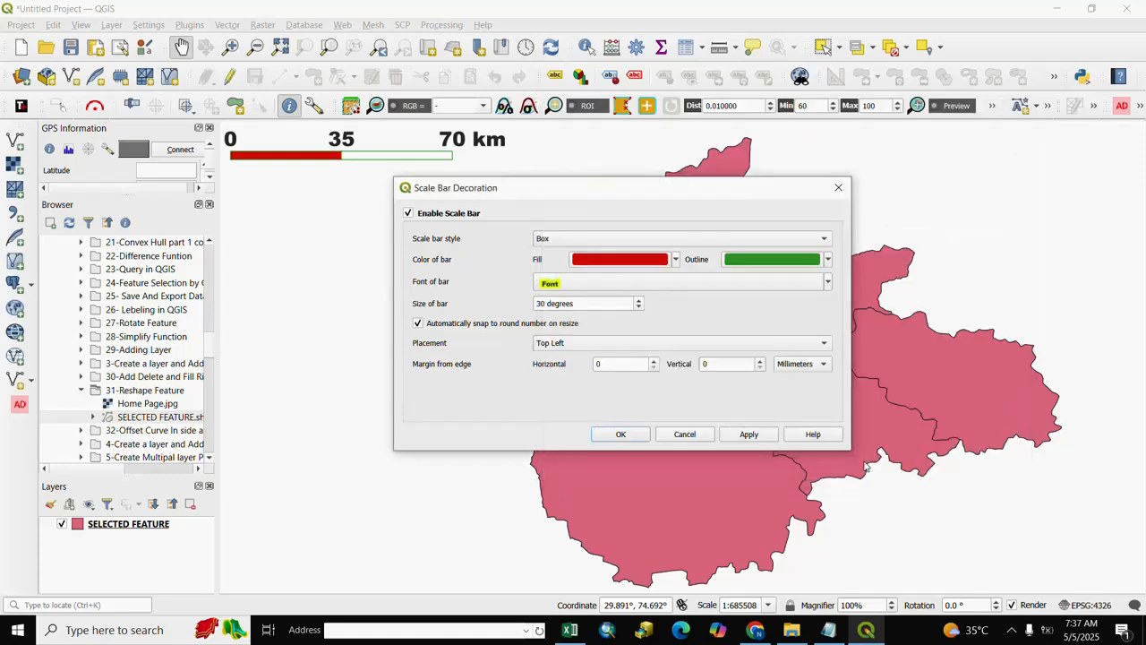
# - Add a blue ellipse background to the scale bar's font
pyautogui.click(560, 284)
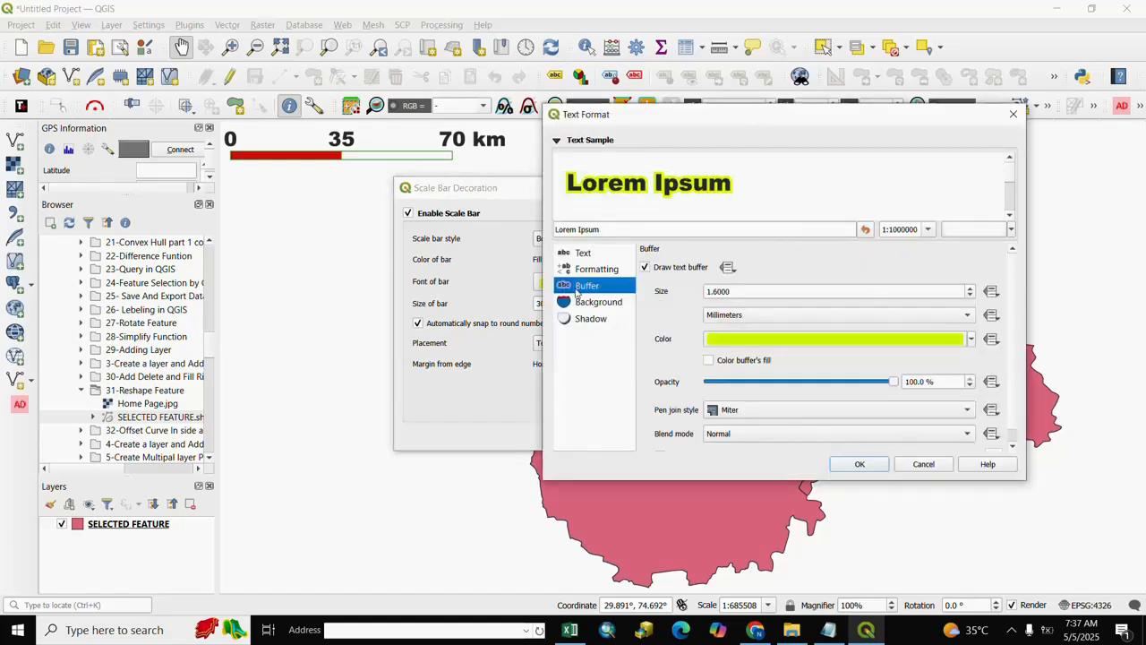
pyautogui.click(587, 308)
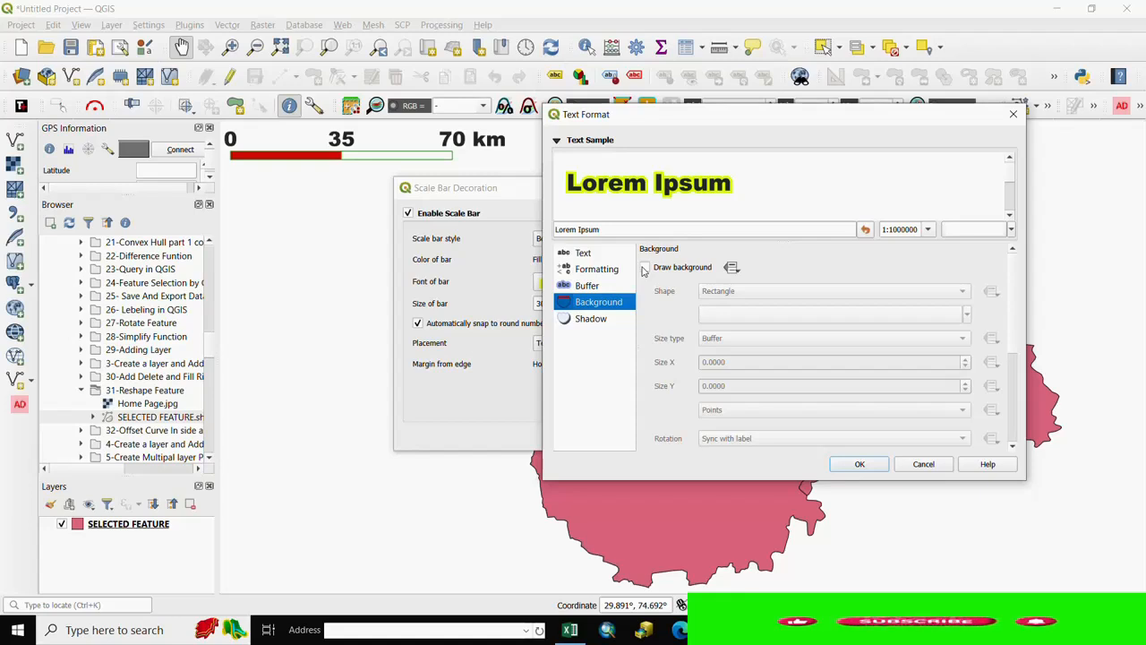
pyautogui.click(645, 268)
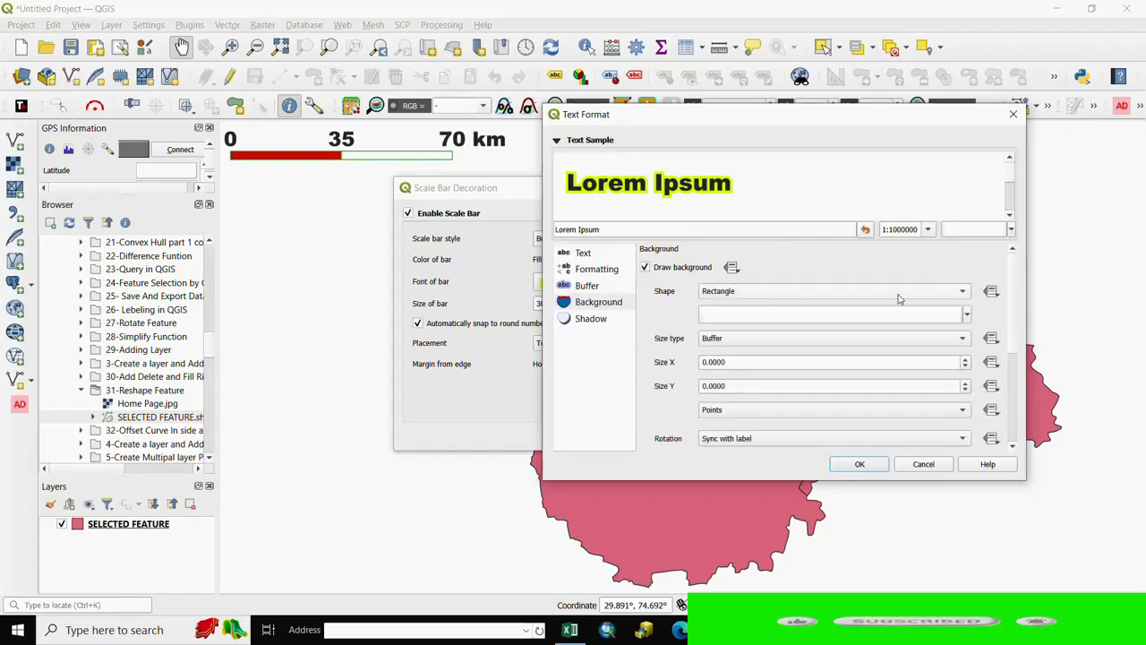
pyautogui.click(961, 298)
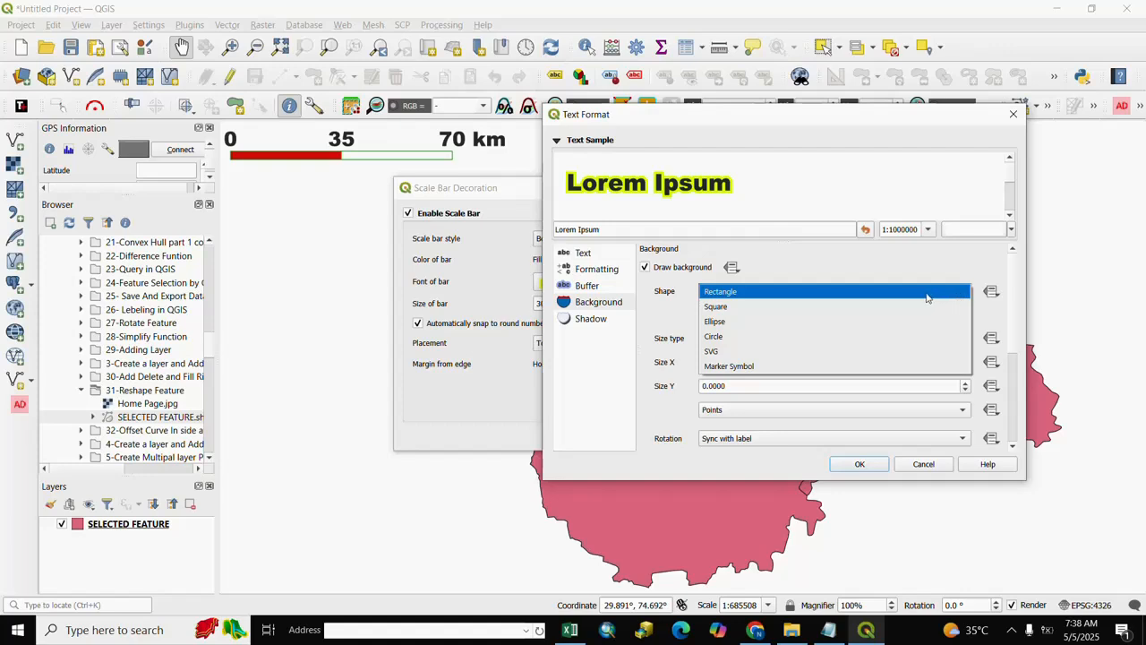
pyautogui.click(715, 324)
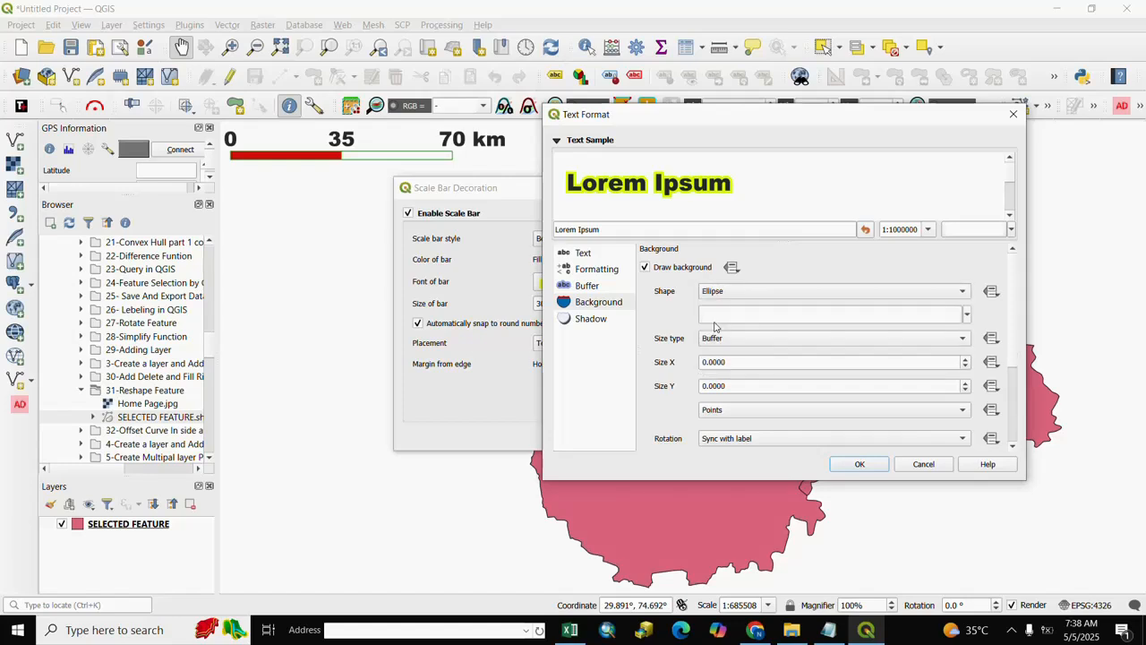
pyautogui.click(967, 315)
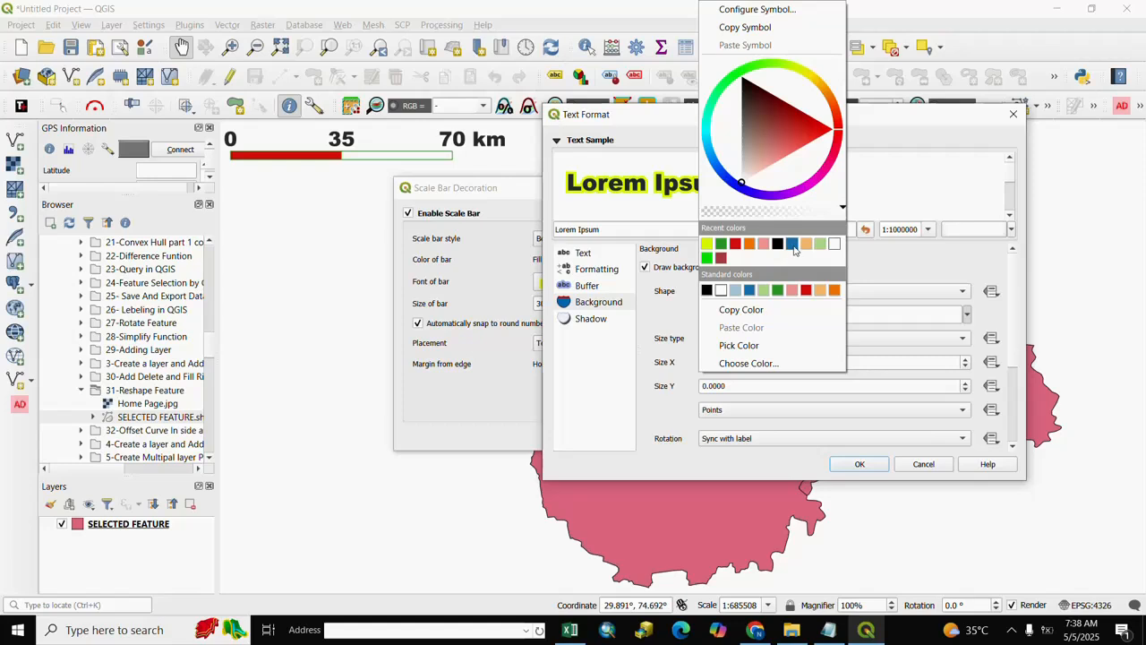
pyautogui.click(792, 245)
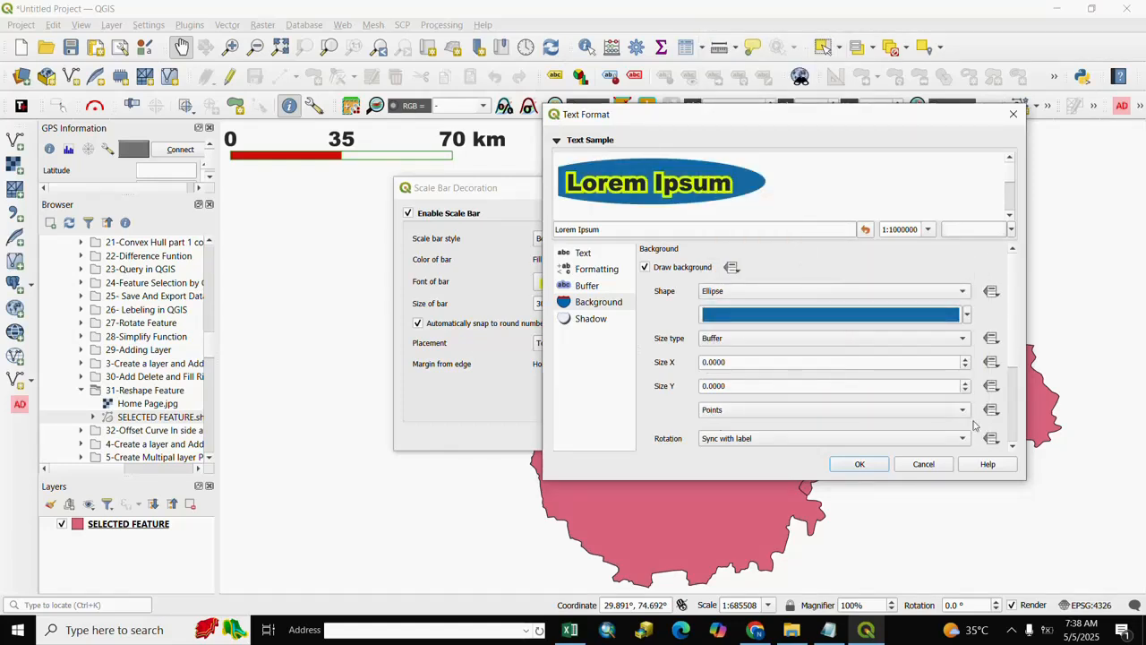
pyautogui.click(1013, 446)
pyautogui.click(1013, 446)
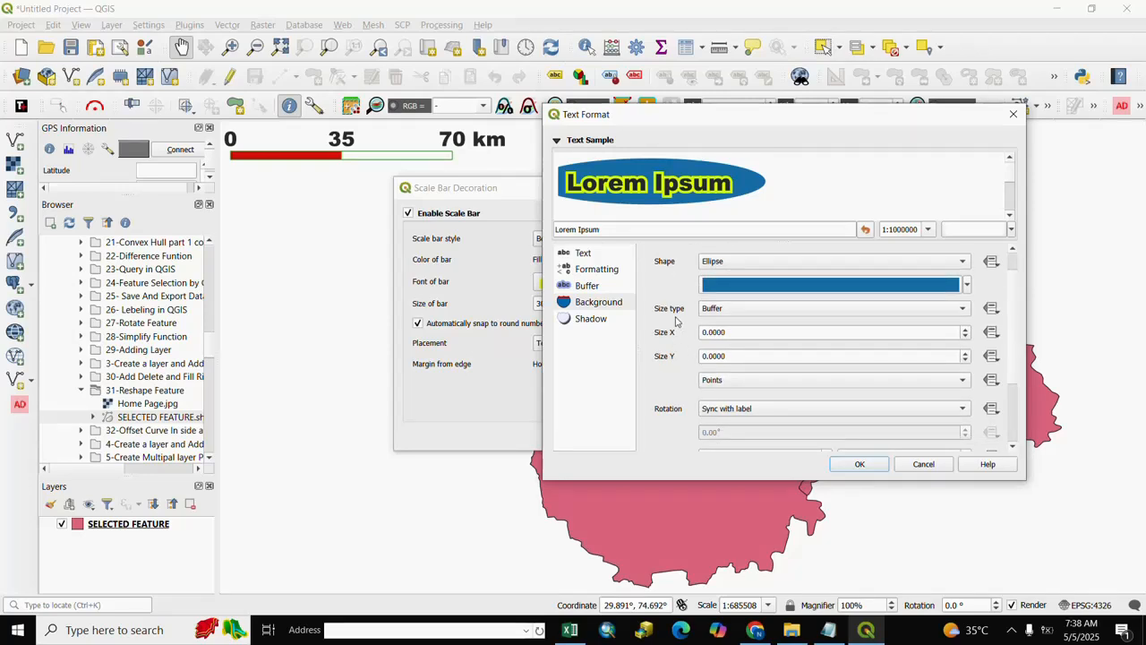
# - Add a drop shadow with a 144° offset angle to the scale bar's font, and apply the decoration settings
pyautogui.click(588, 320)
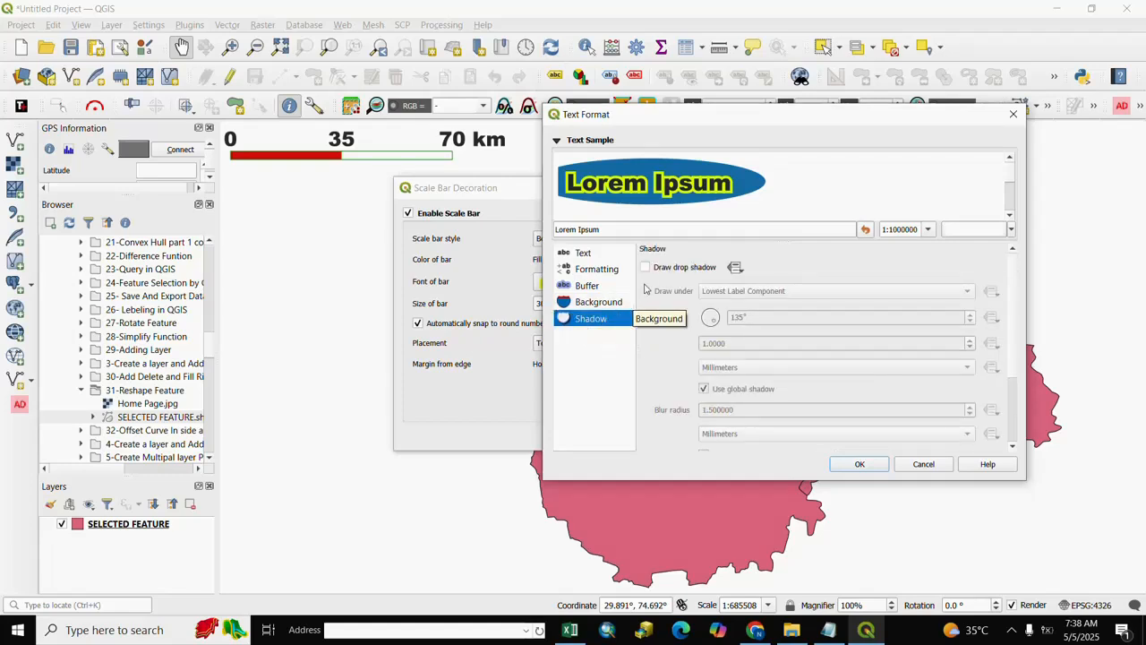
pyautogui.click(646, 267)
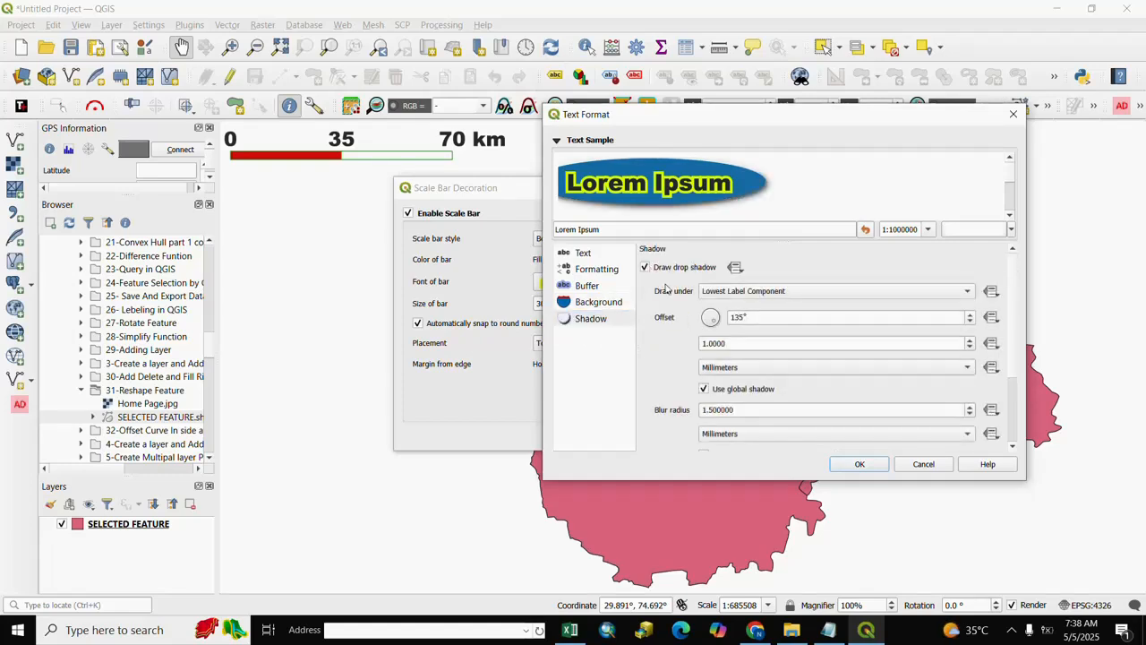
pyautogui.click(970, 314)
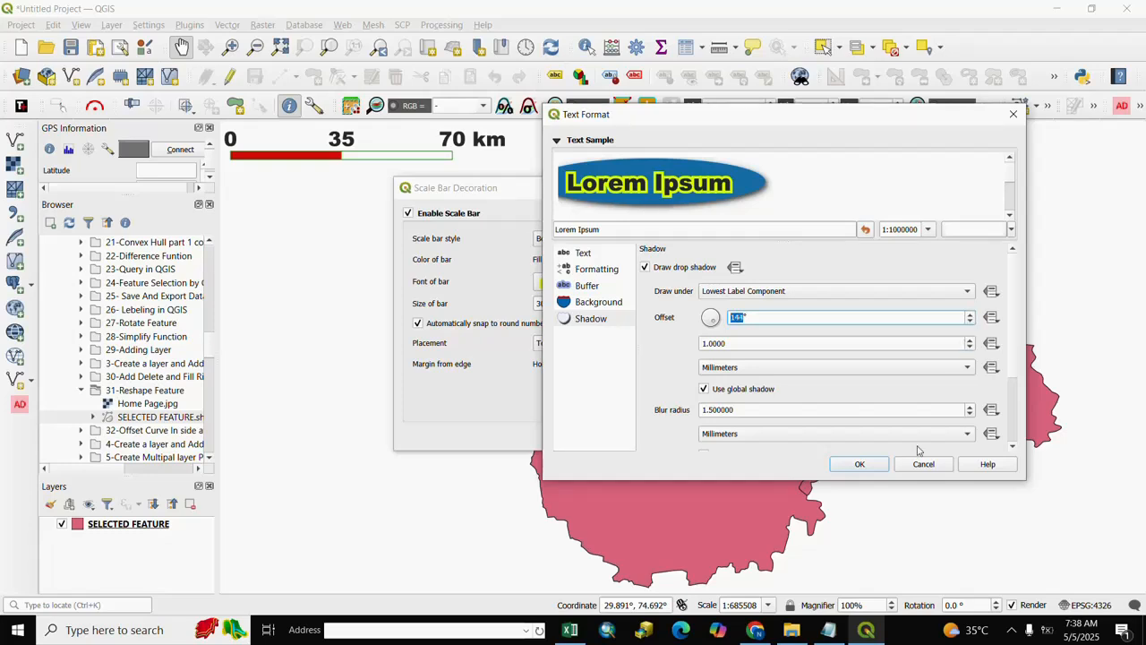
pyautogui.click(860, 465)
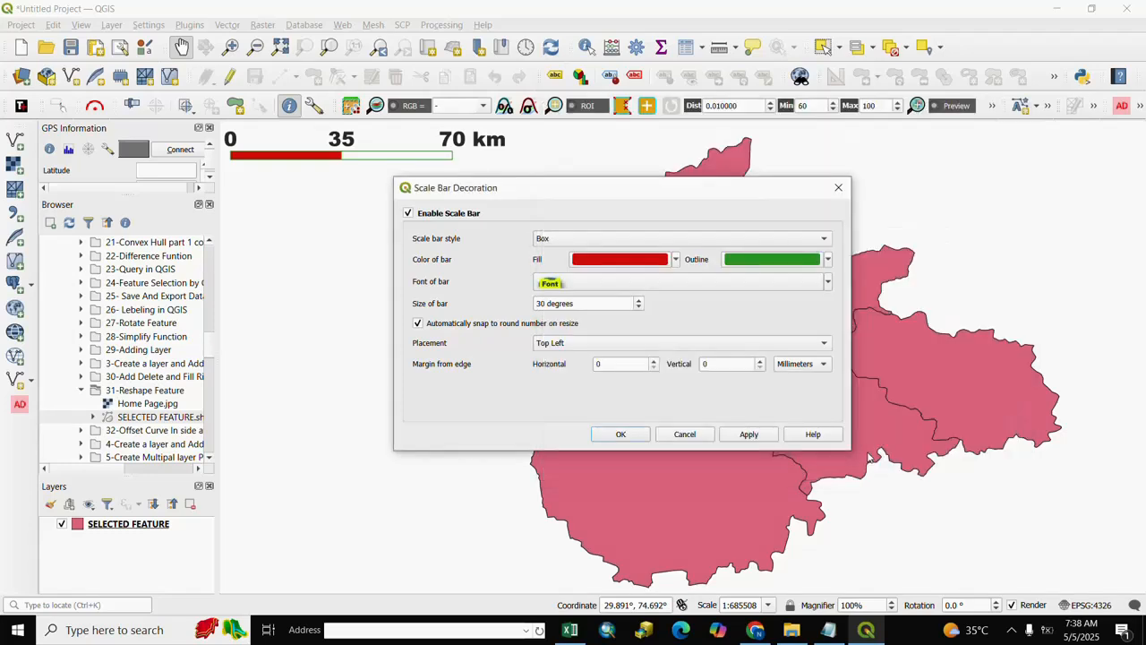
pyautogui.click(750, 434)
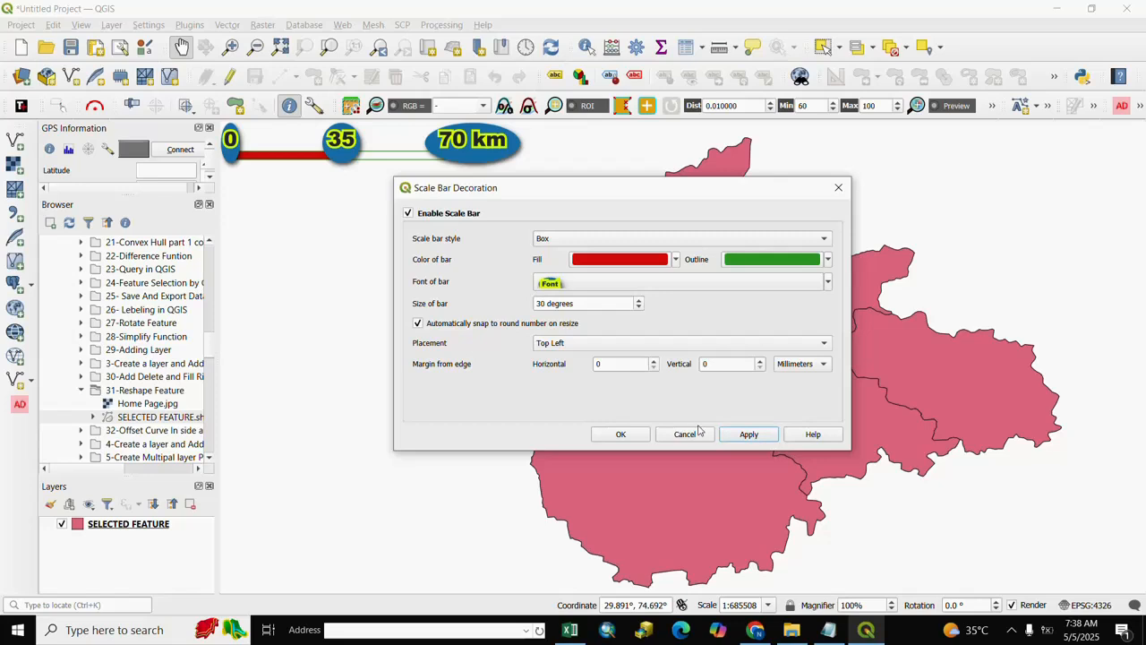
pyautogui.click(619, 435)
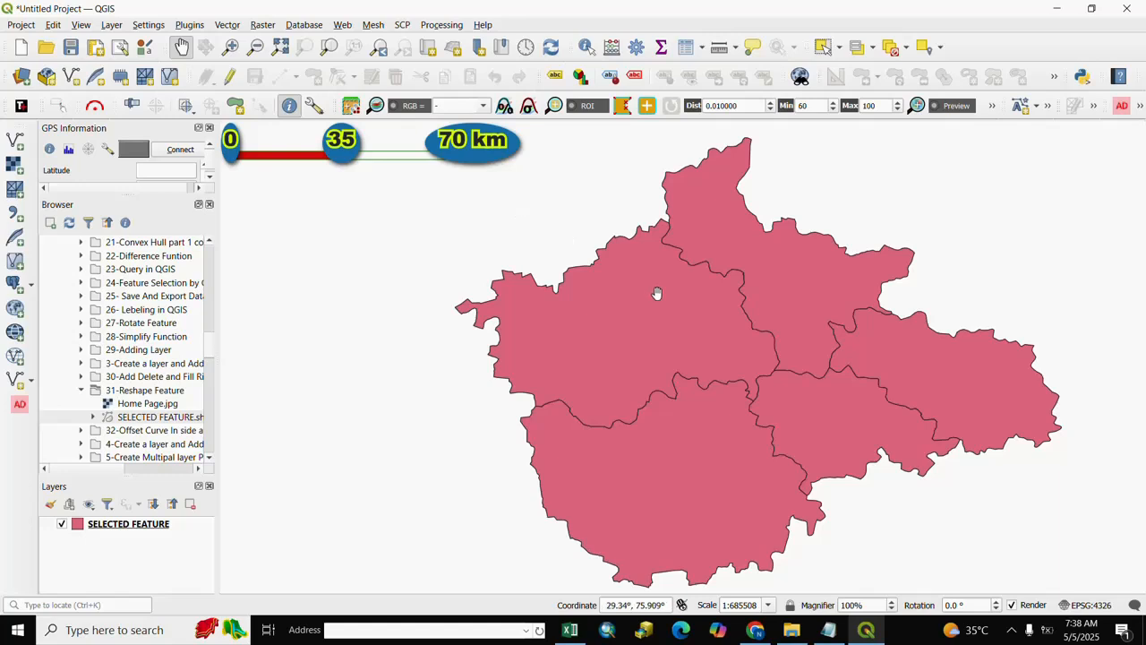
# - Change the scale bar style to Tick Down and apply it to the map
pyautogui.scroll(-1, 582, 278)
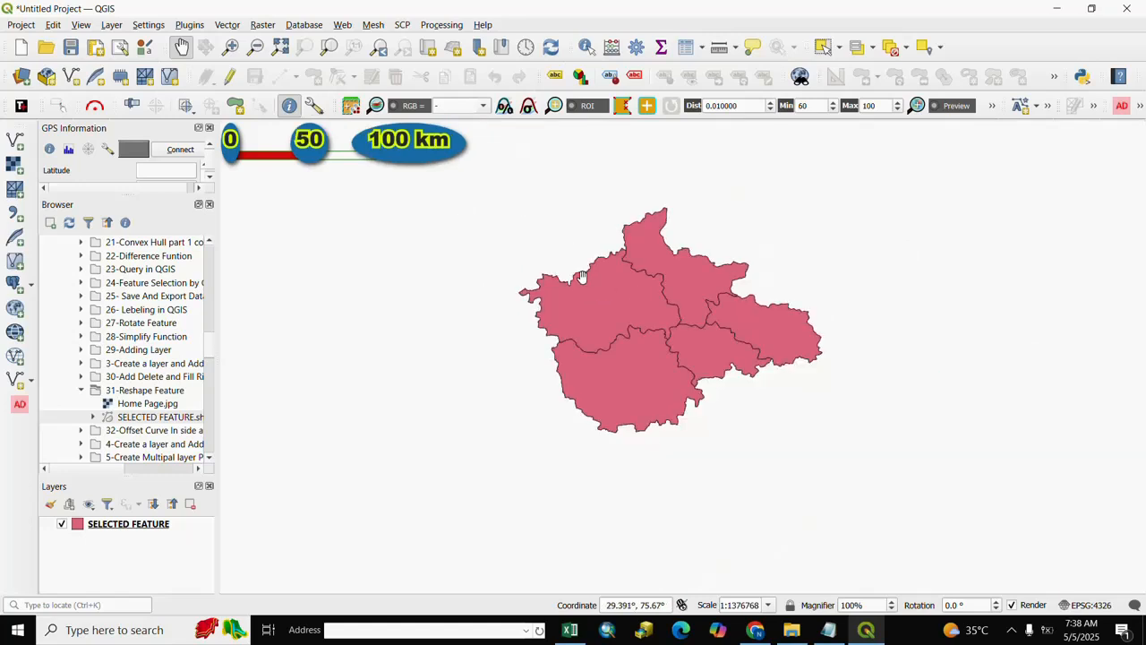
pyautogui.scroll(2, 527, 249)
pyautogui.scroll(-1, 526, 250)
pyautogui.scroll(-1, 527, 250)
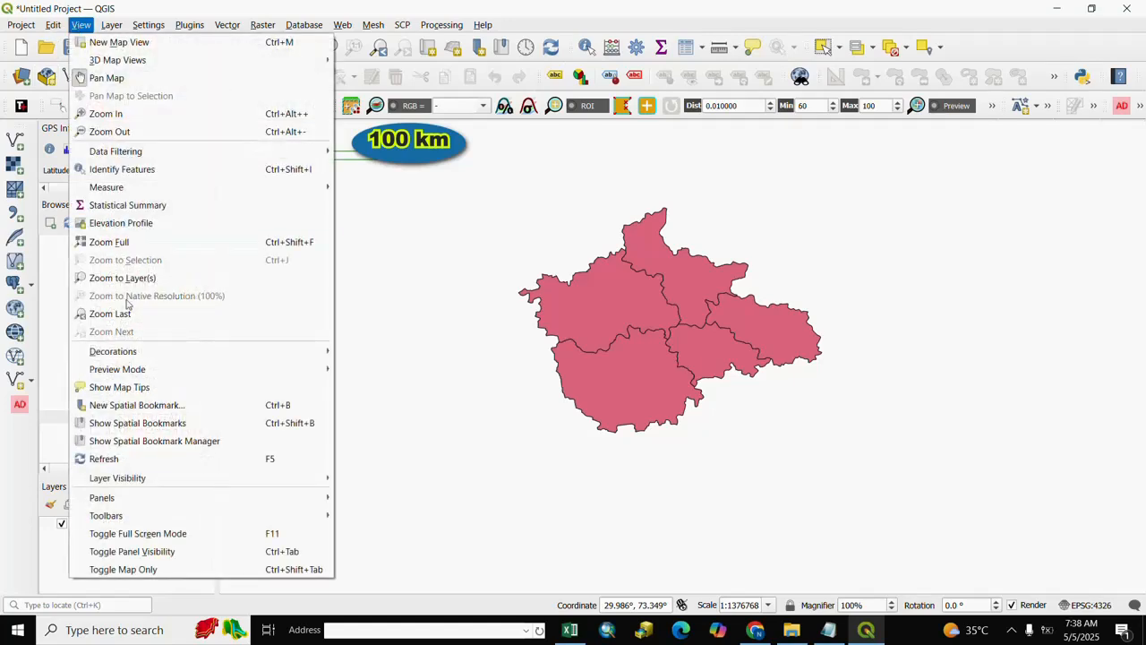
pyautogui.moveTo(139, 356)
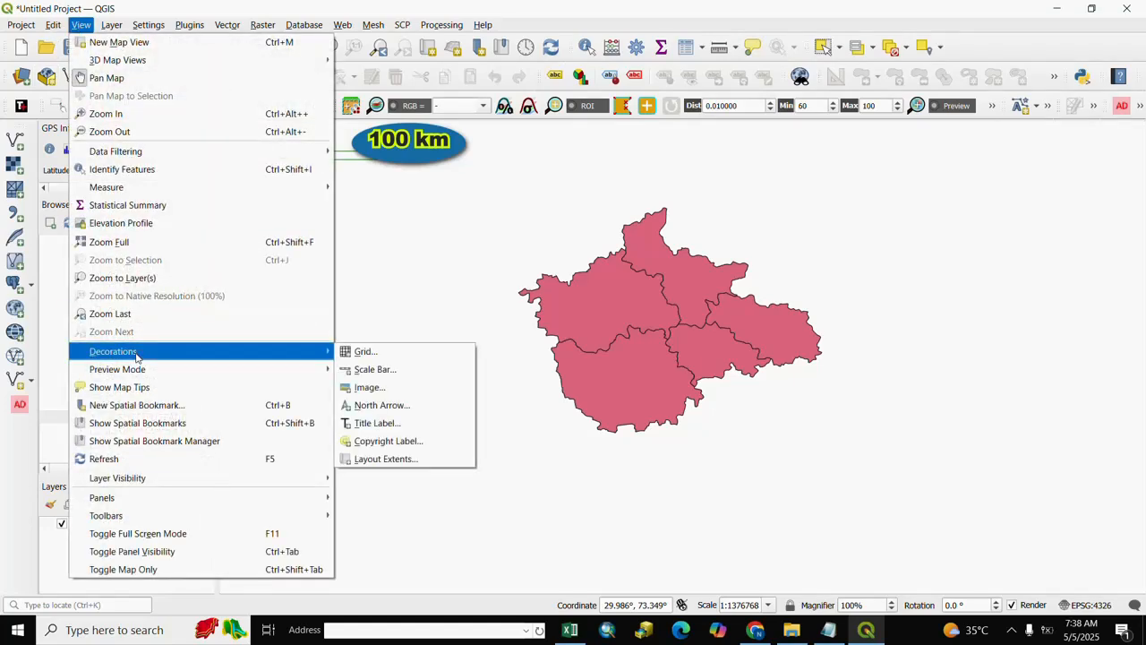
pyautogui.click(370, 371)
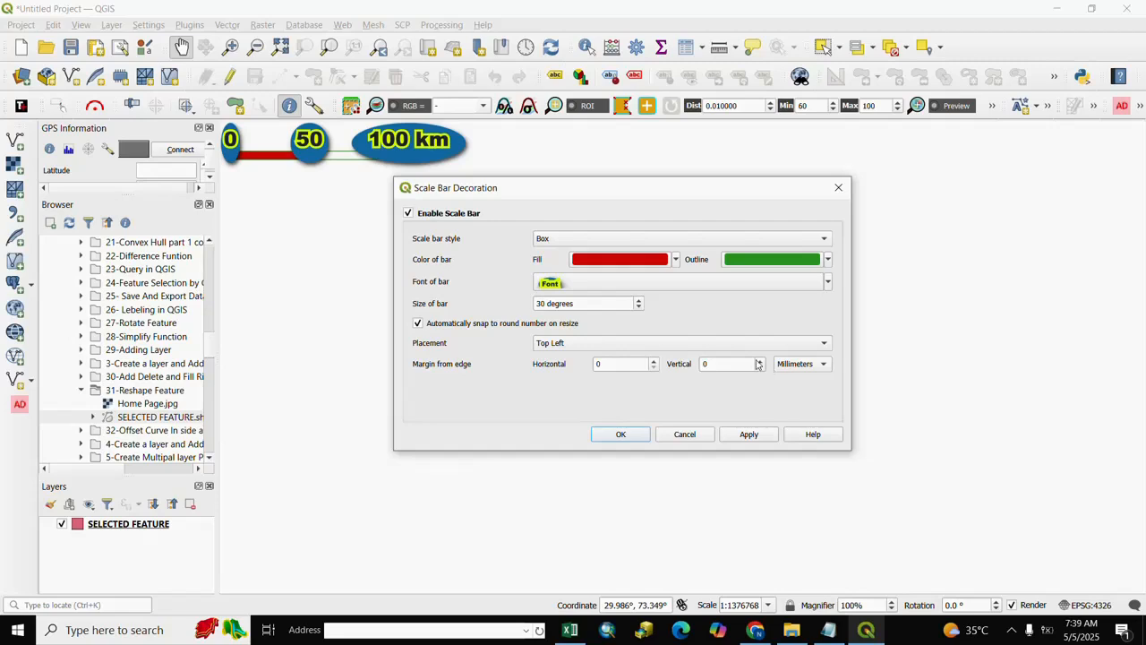
pyautogui.click(824, 240)
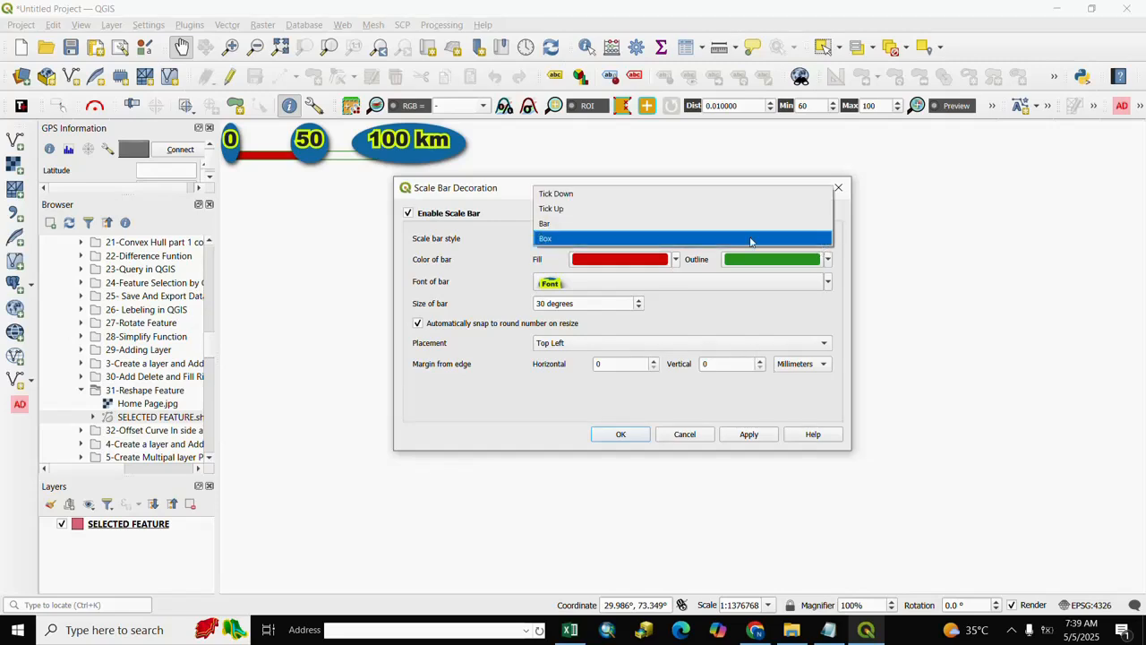
pyautogui.click(558, 194)
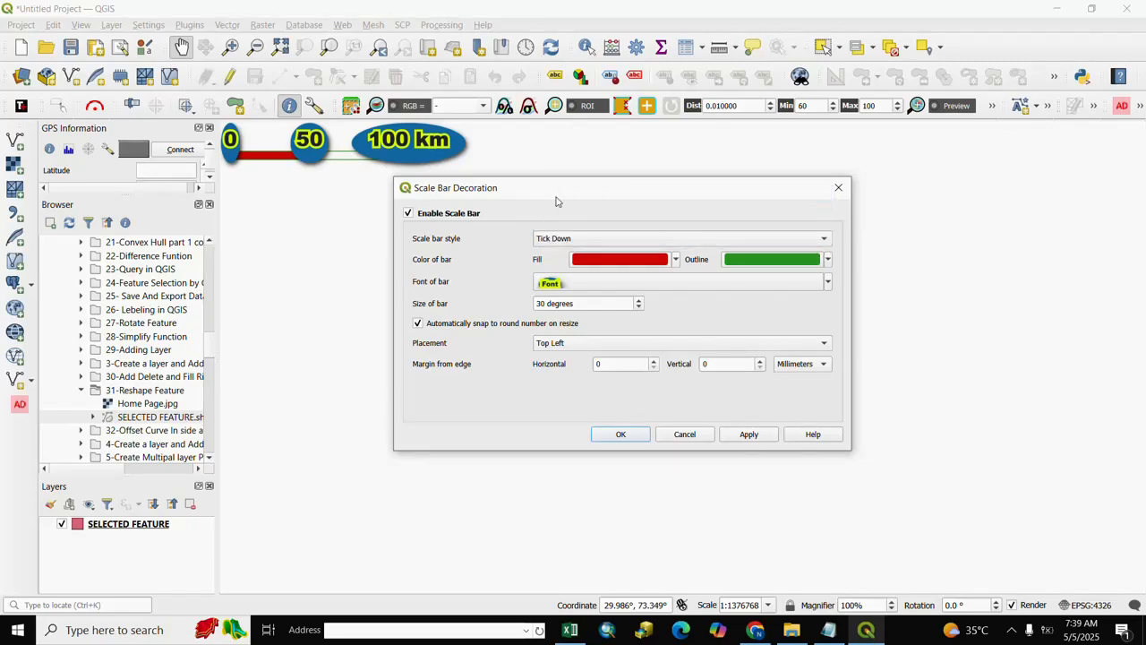
pyautogui.click(750, 435)
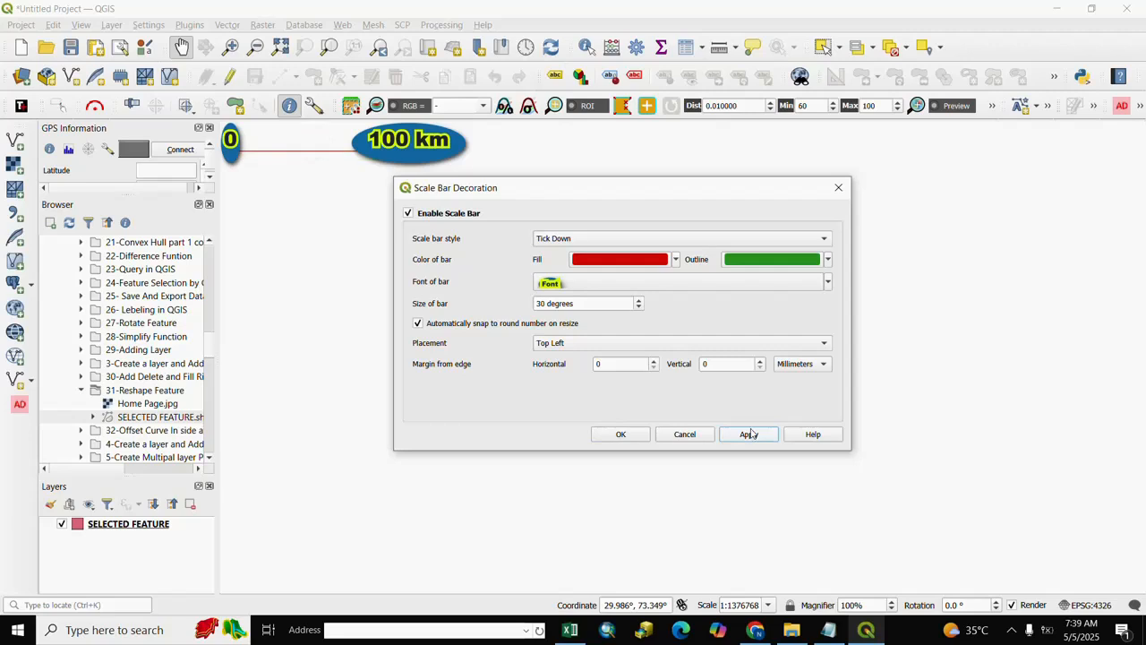
pyautogui.click(621, 434)
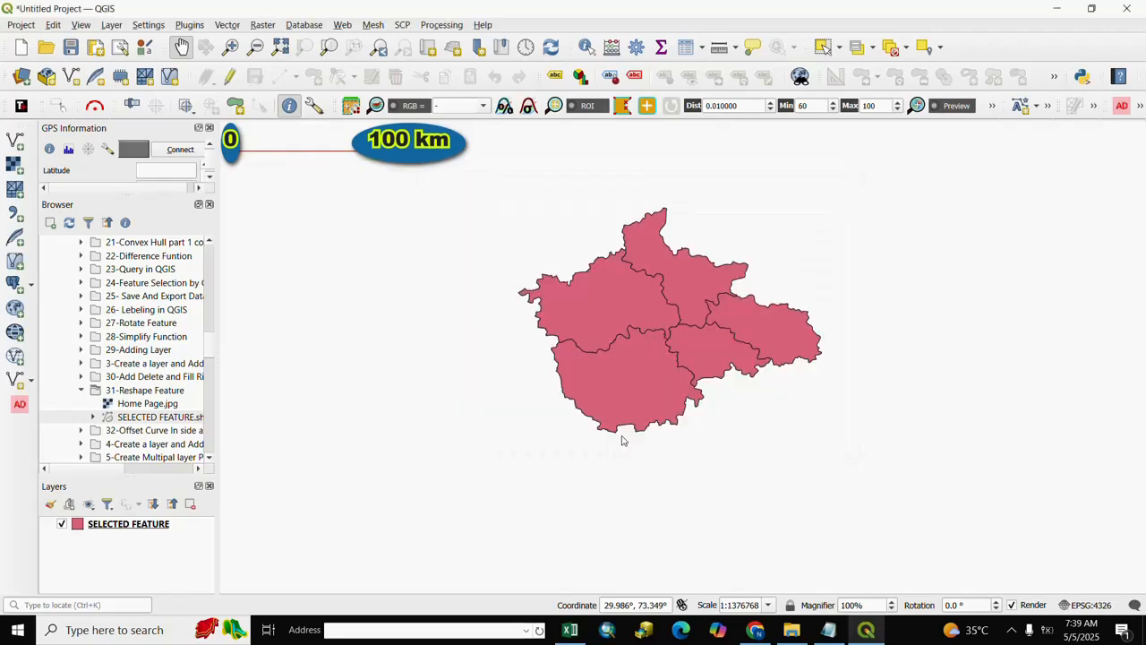
pyautogui.moveTo(385, 210)
pyautogui.mouseDown()
pyautogui.moveTo(412, 215)
pyautogui.moveTo(397, 211)
pyautogui.mouseUp()
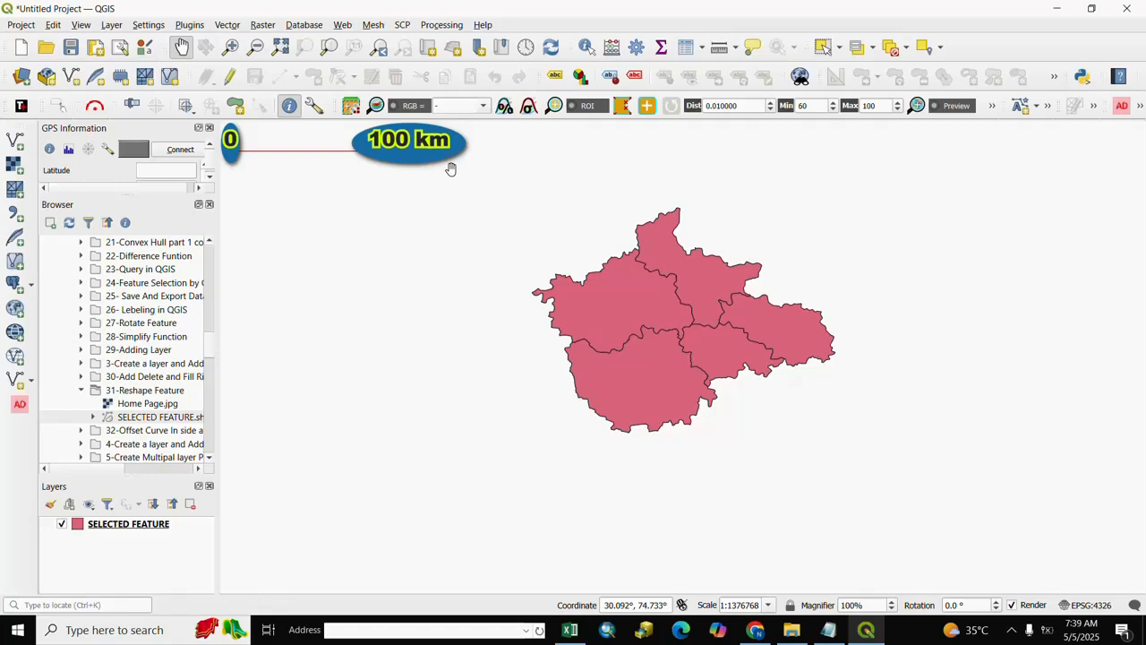
pyautogui.scroll(-2, 678, 302)
pyautogui.scroll(2, 678, 302)
pyautogui.scroll(-2, 678, 302)
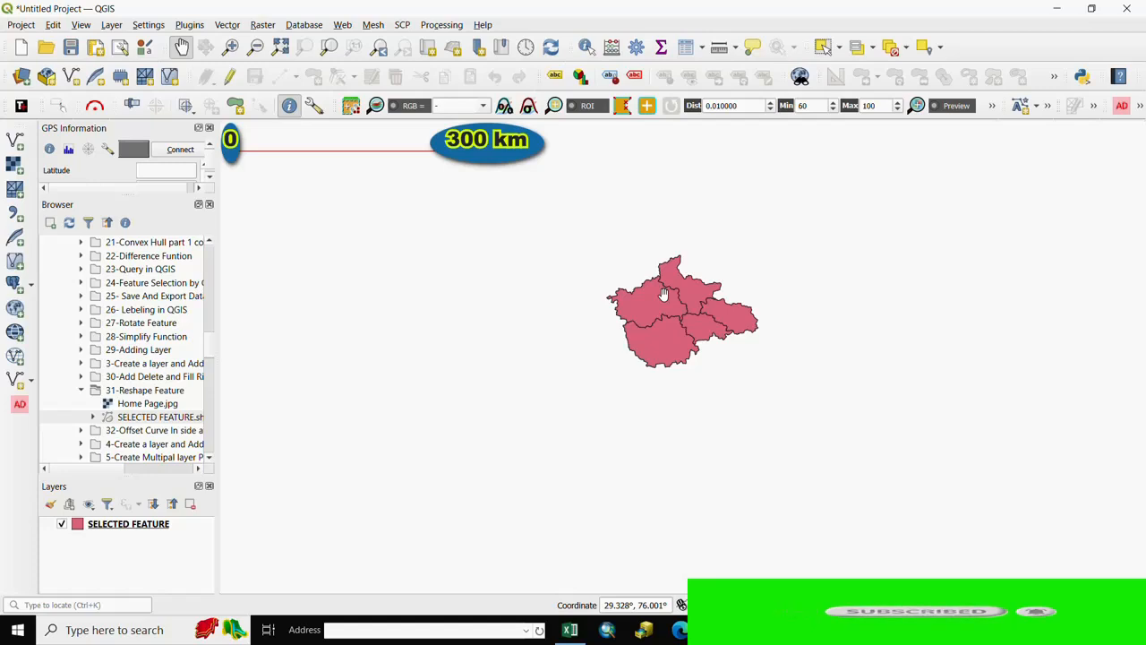
pyautogui.scroll(3, 664, 294)
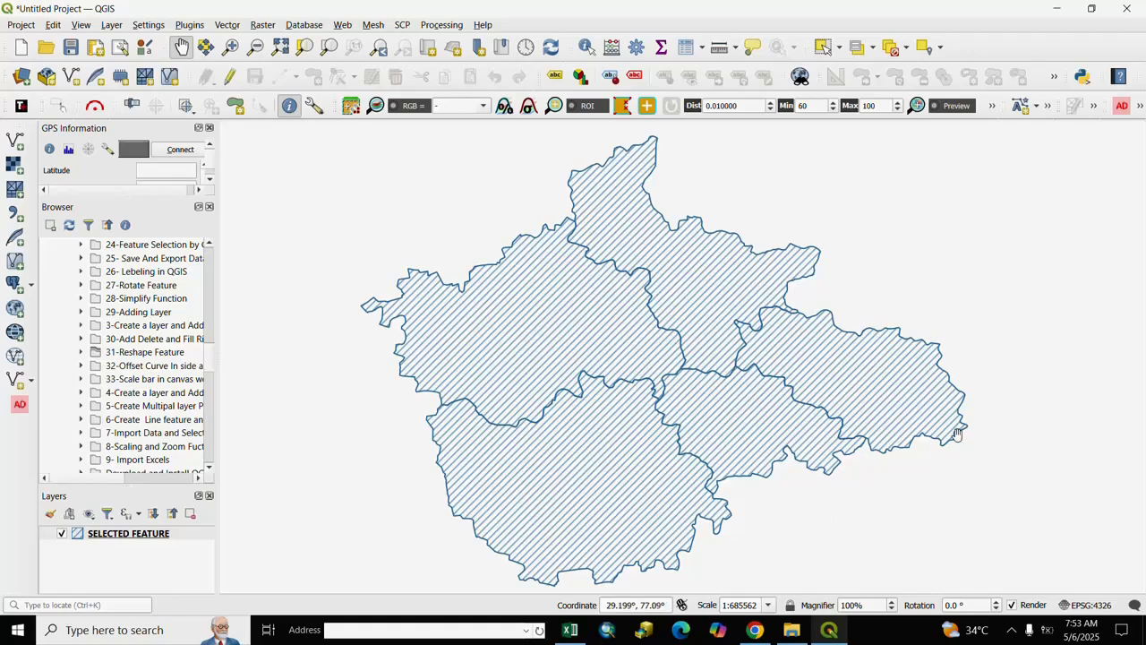
# - Enable the map's grid decoration with the Line grid type and color its line symbol red
pyautogui.click(80, 25)
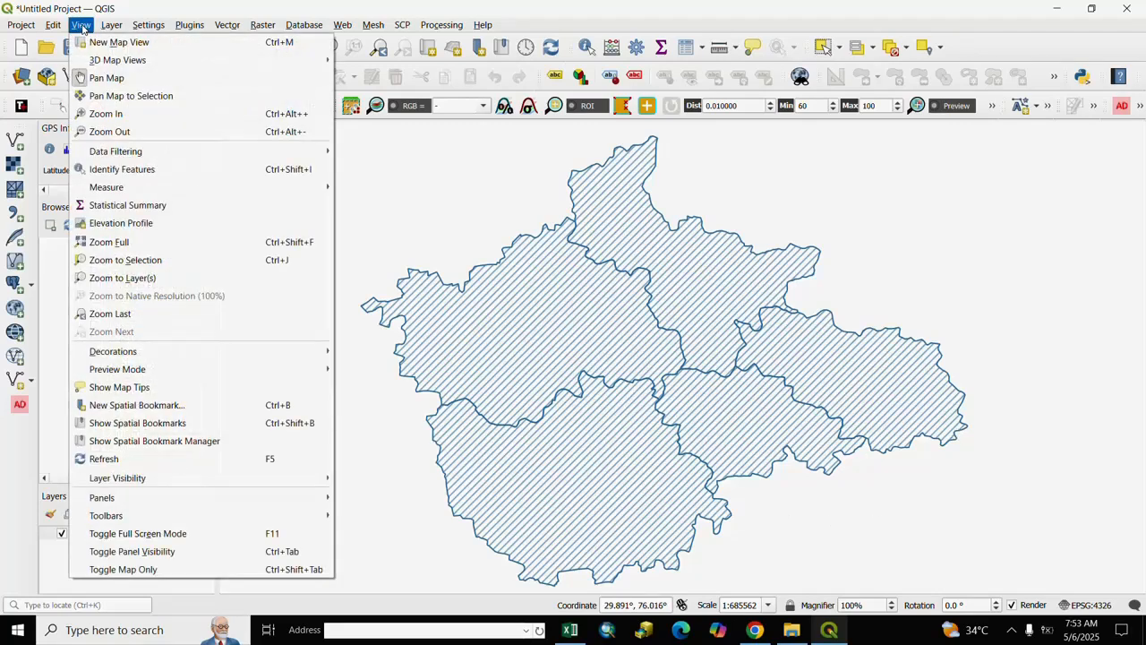
pyautogui.moveTo(115, 354)
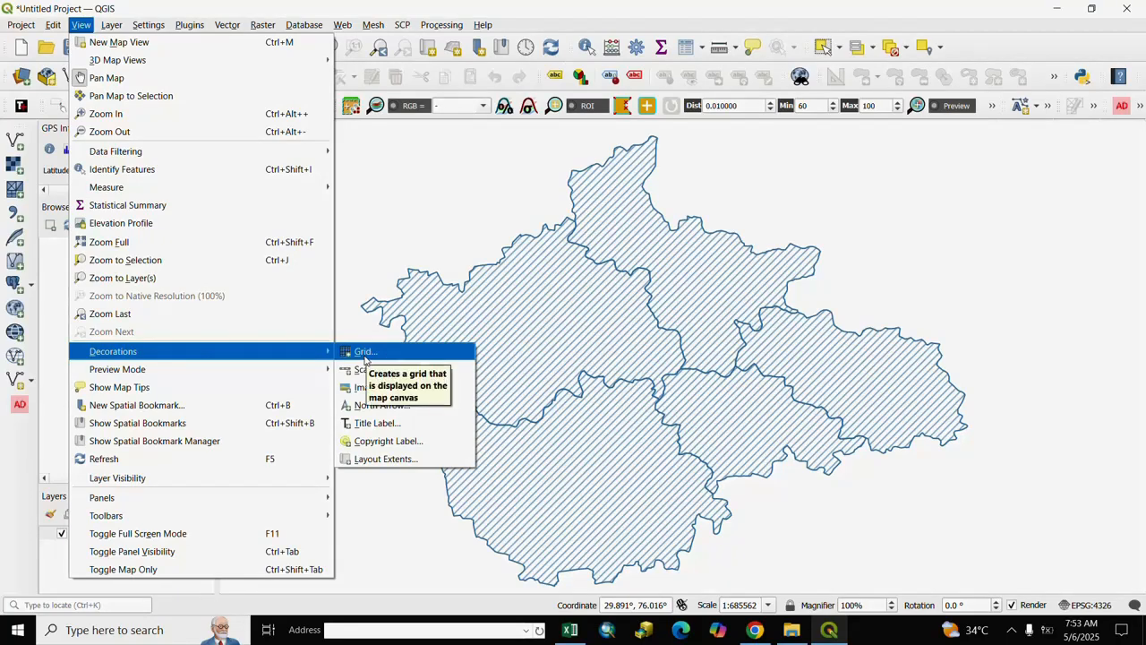
pyautogui.click(364, 353)
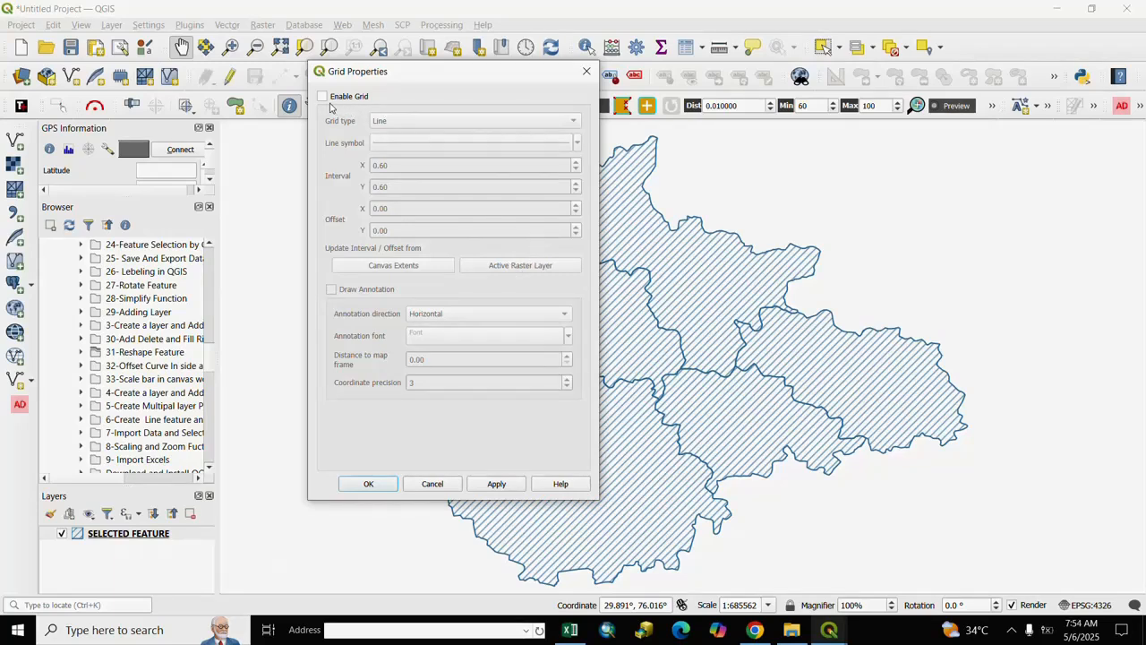
pyautogui.click(322, 97)
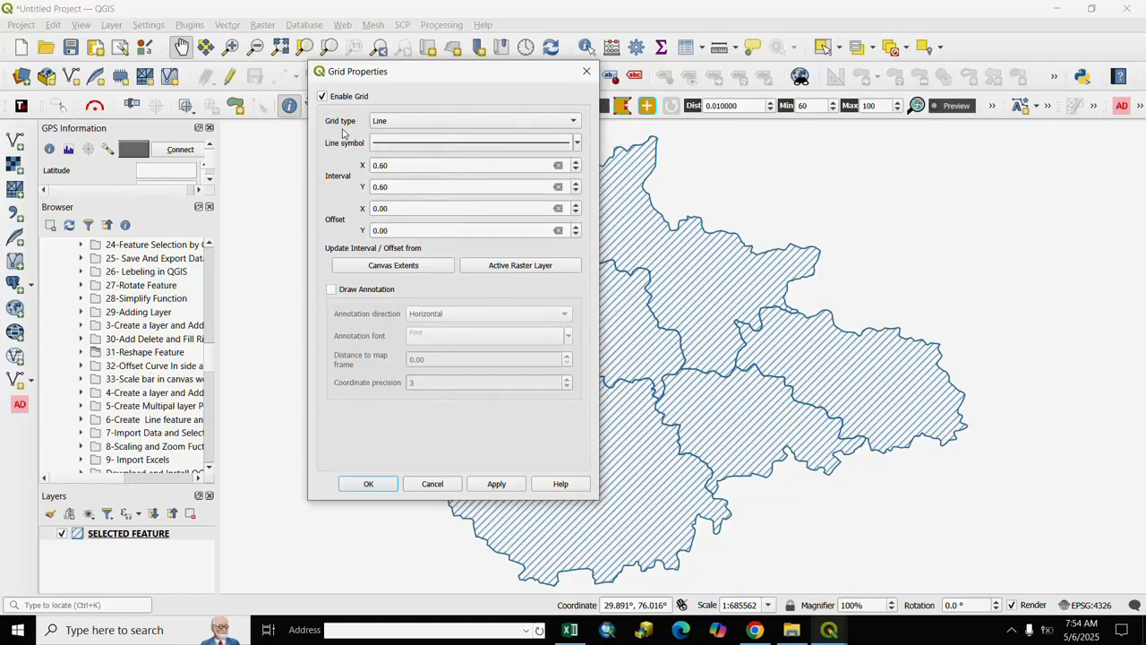
pyautogui.click(572, 127)
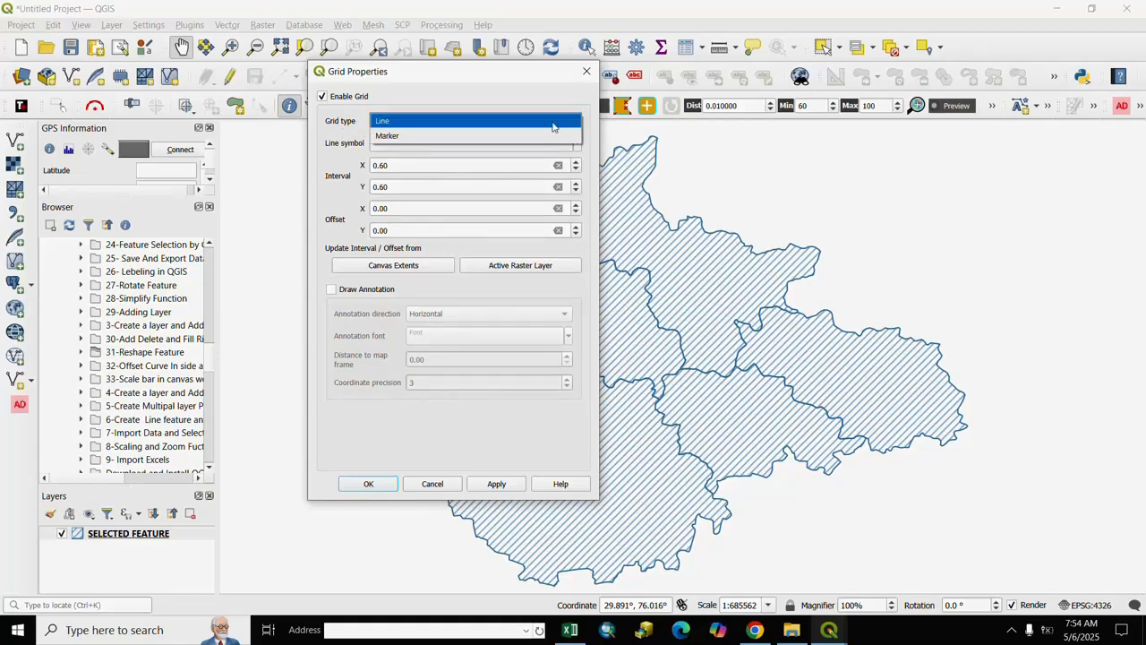
pyautogui.click(408, 122)
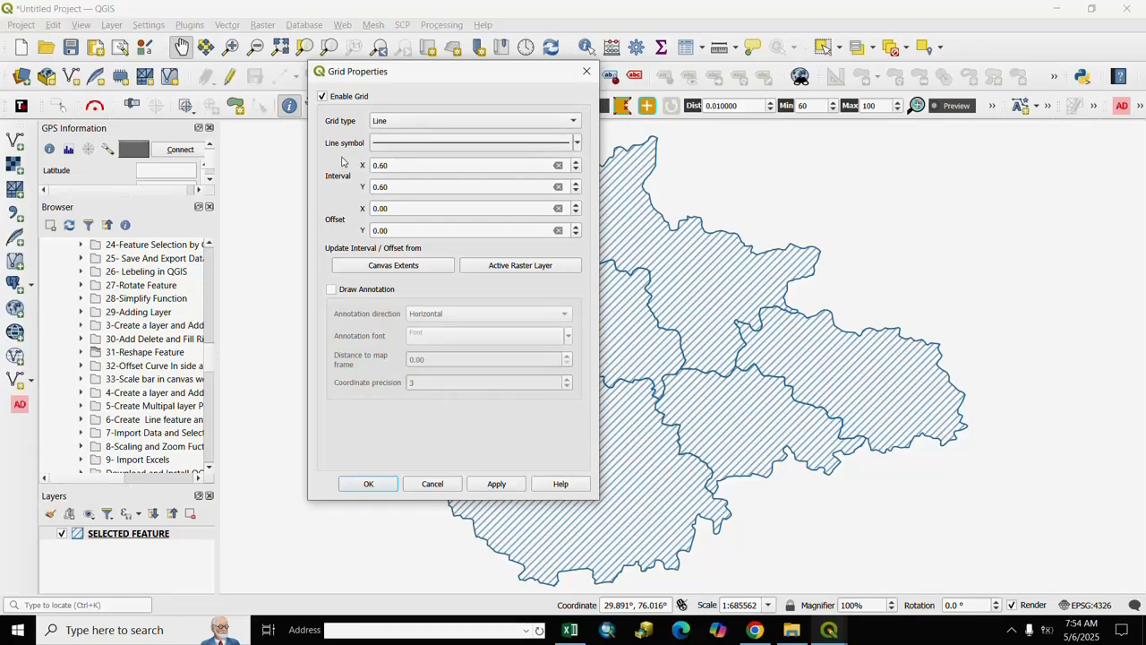
pyautogui.click(577, 143)
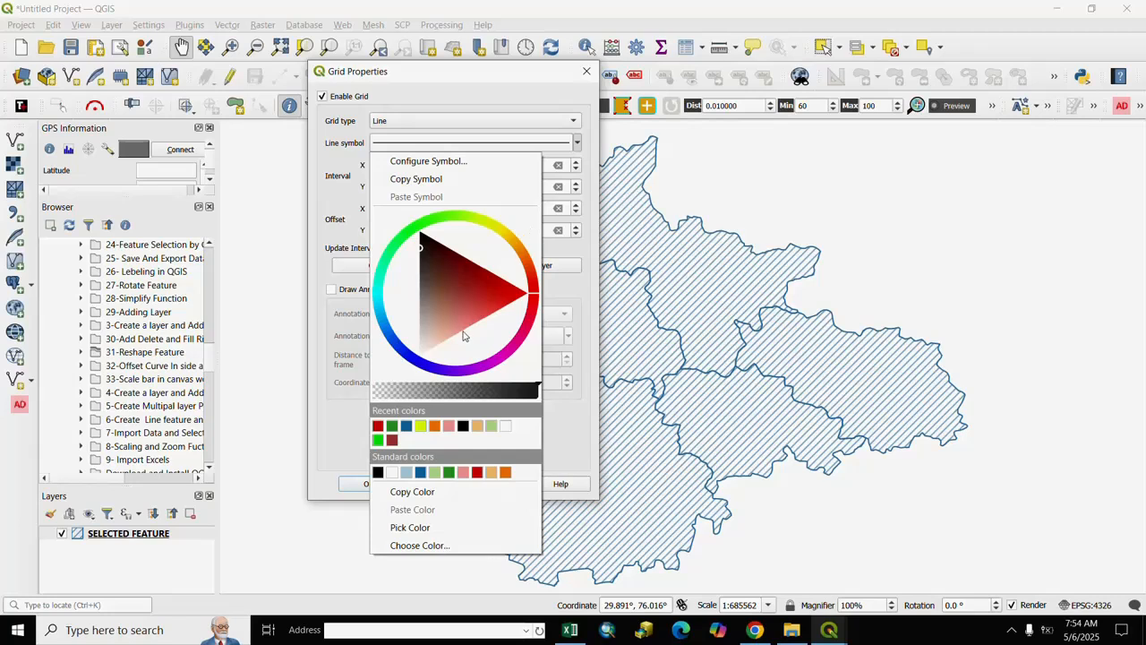
pyautogui.click(378, 426)
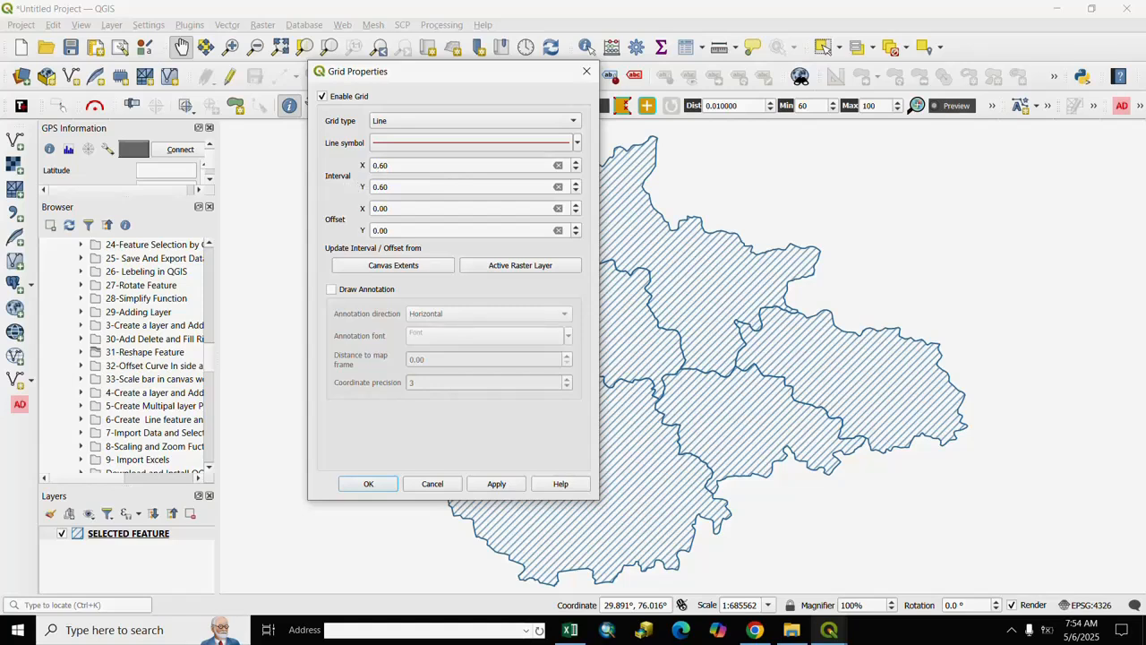
# - Set the grid's X and Y intervals to 1.00
pyautogui.click(402, 166)
pyautogui.click(576, 162)
pyautogui.click(576, 172)
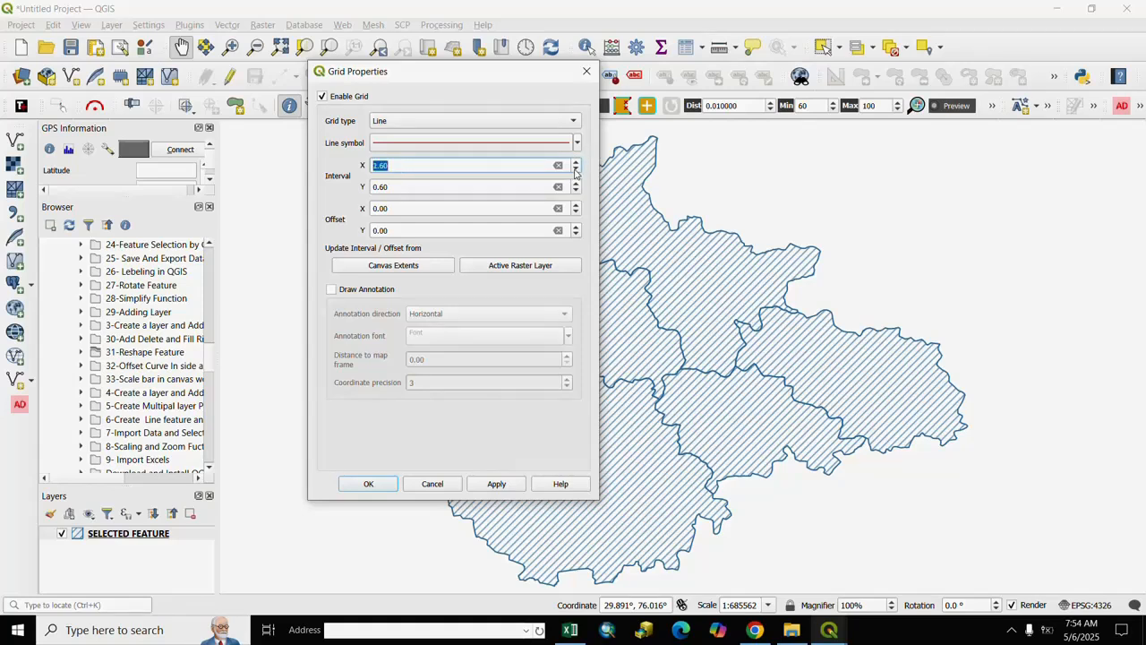
pyautogui.click(499, 170)
pyautogui.click(403, 187)
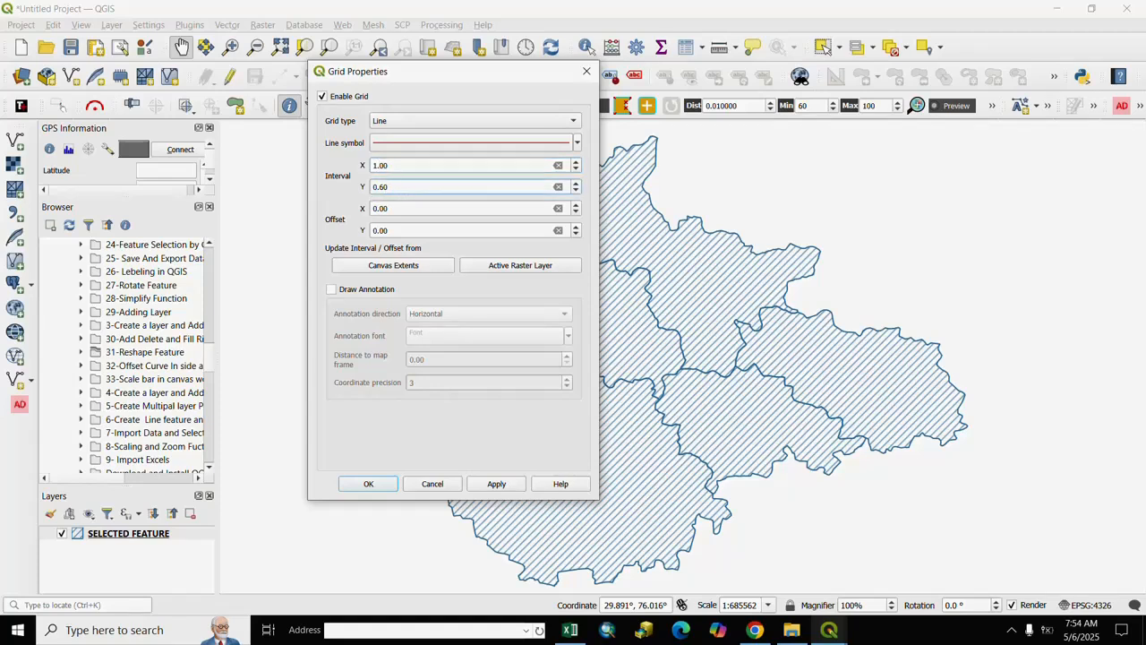
pyautogui.press('BackSpace')
pyautogui.press('BackSpace')
pyautogui.write('1')
# - Set the grid's X and Y offsets to 1.00
pyautogui.click(347, 210)
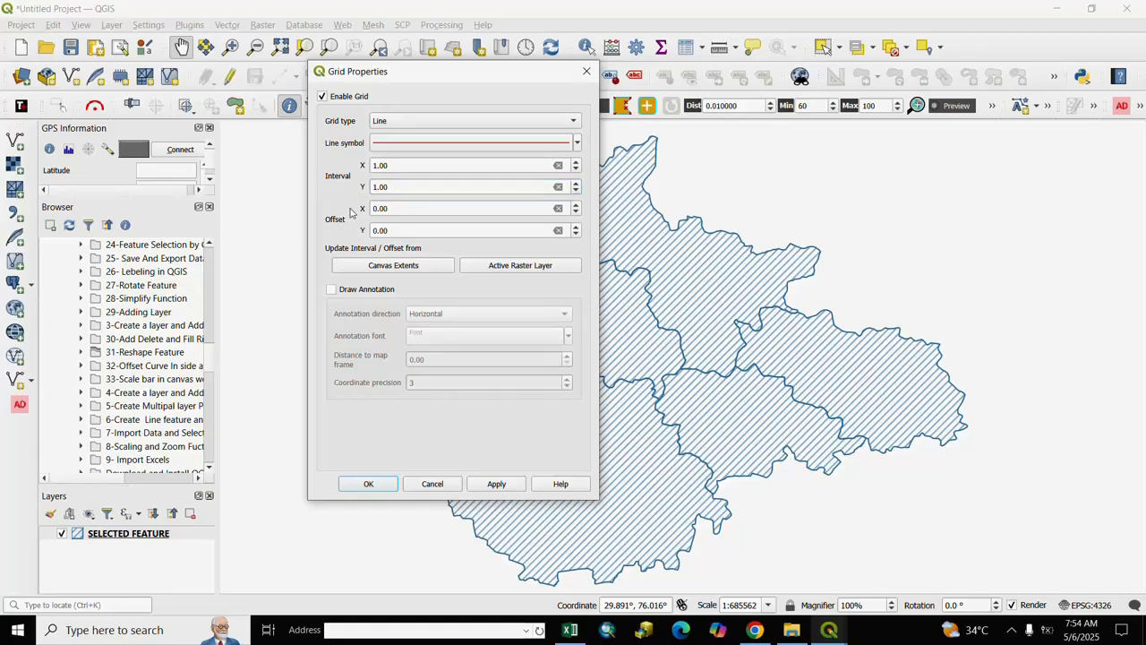
pyautogui.click(577, 206)
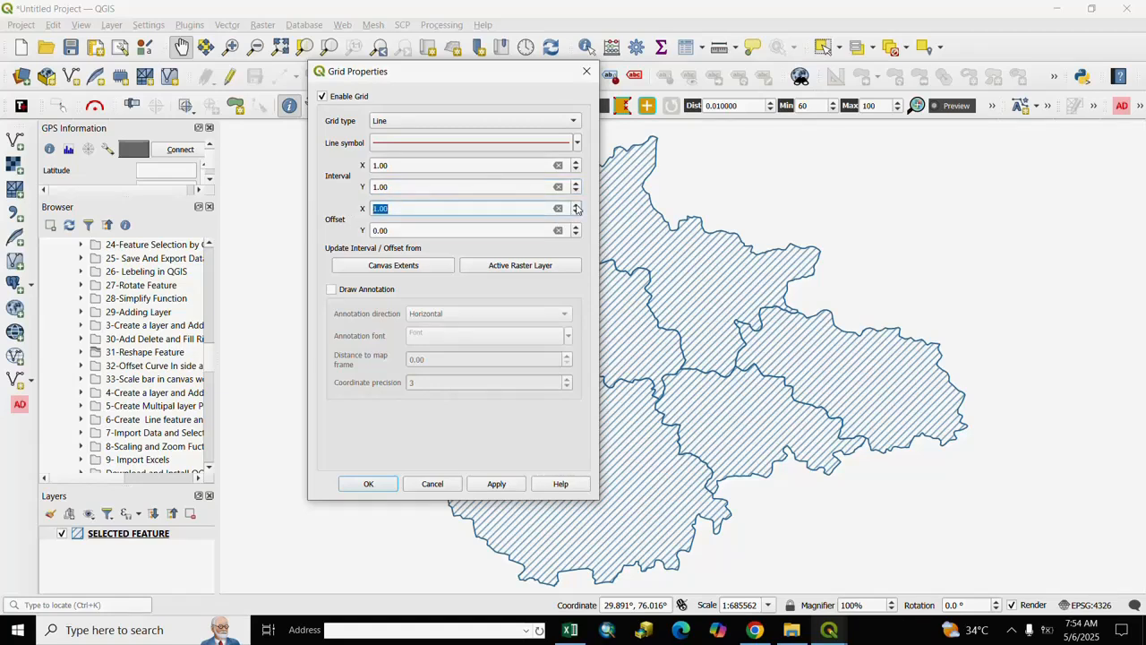
pyautogui.click(360, 240)
pyautogui.click(576, 227)
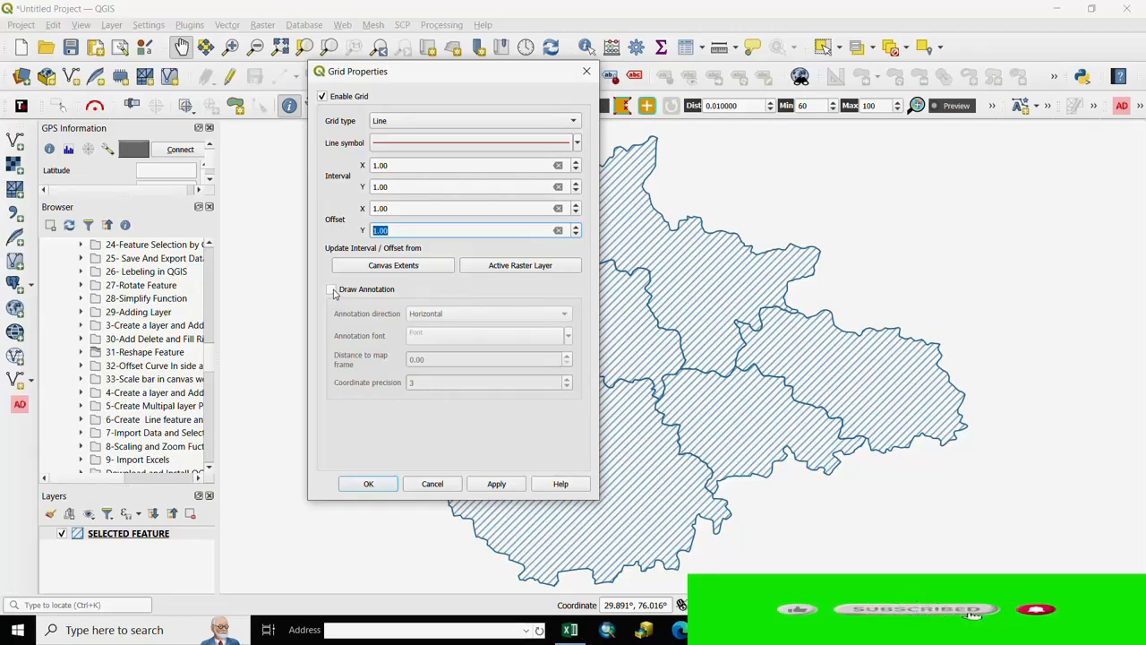
# - Turn on annotation drawing for the grid, keeping the Horizontal annotation direction
pyautogui.click(332, 290)
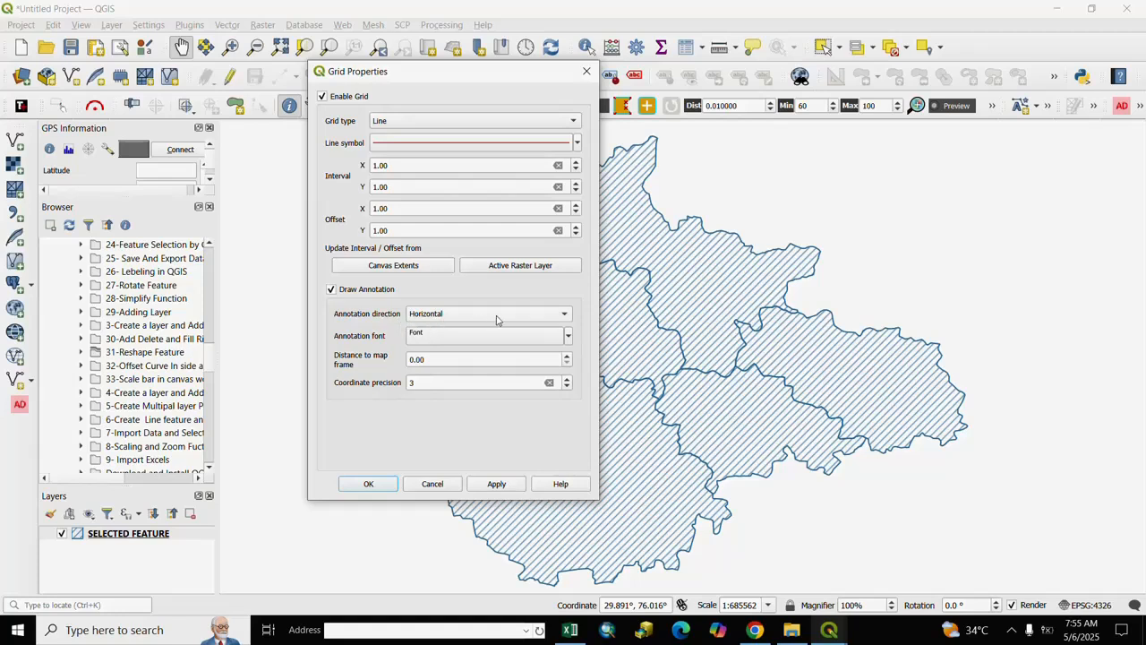
pyautogui.click(563, 315)
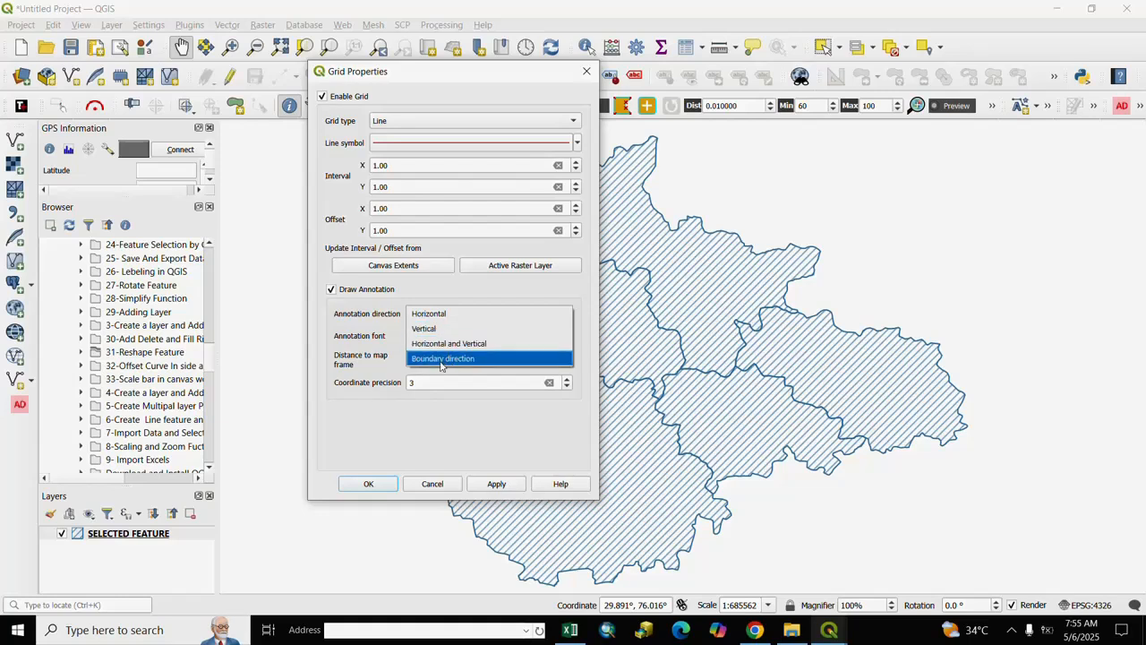
pyautogui.click(394, 334)
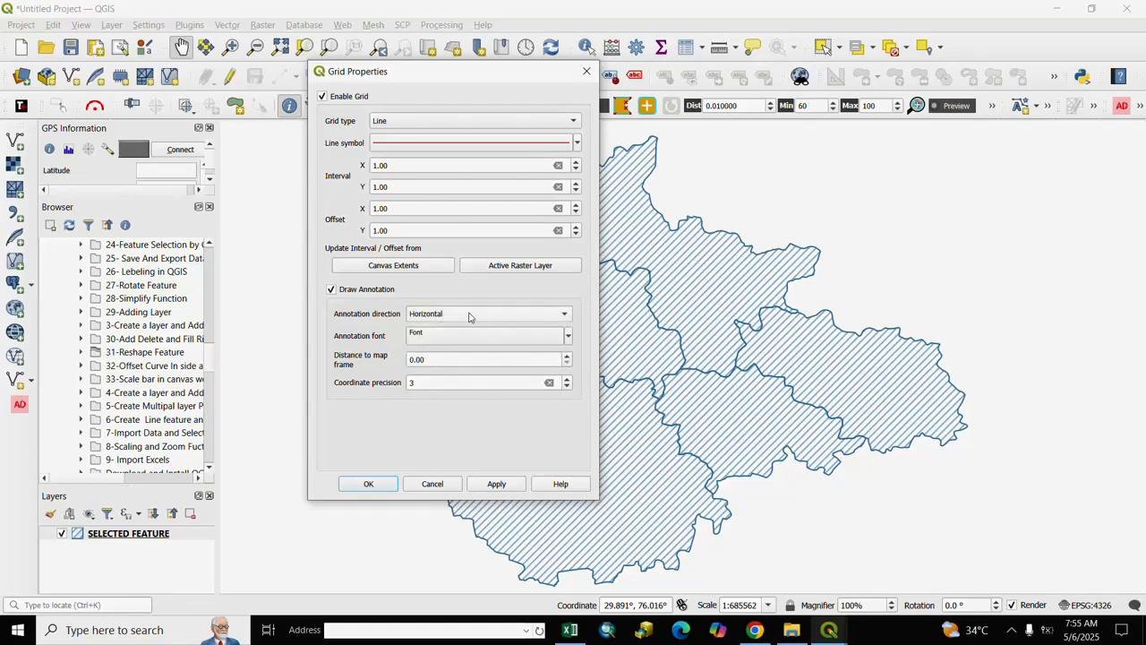
# - Open the text format of the grid's annotation font and set the text size to 20 points
pyautogui.click(421, 337)
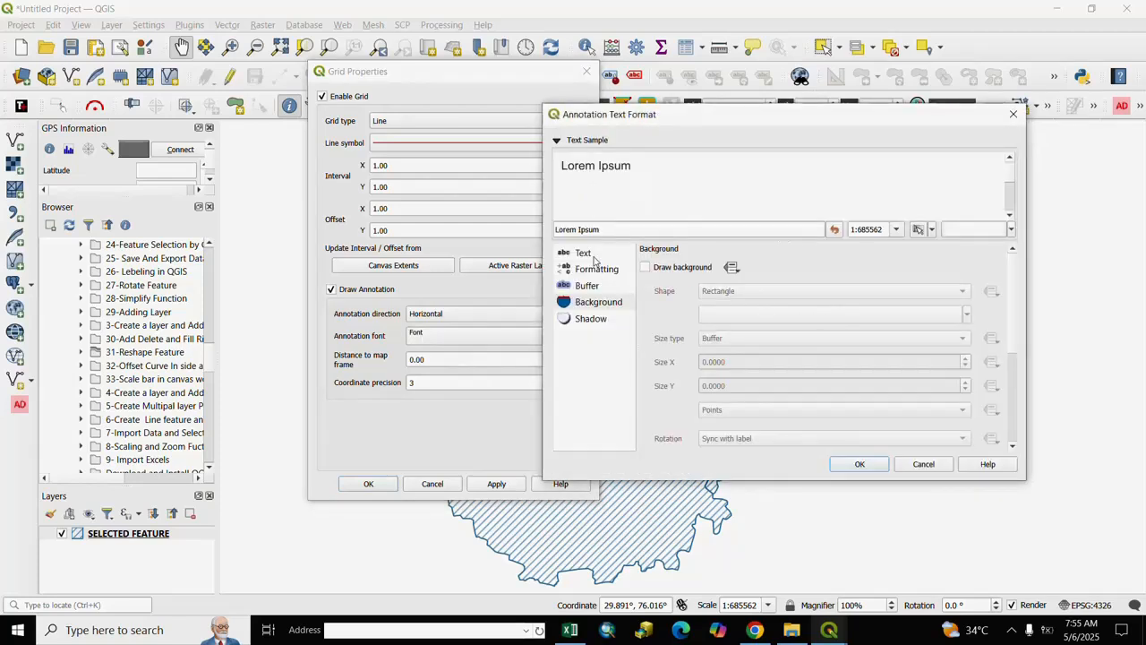
pyautogui.click(591, 256)
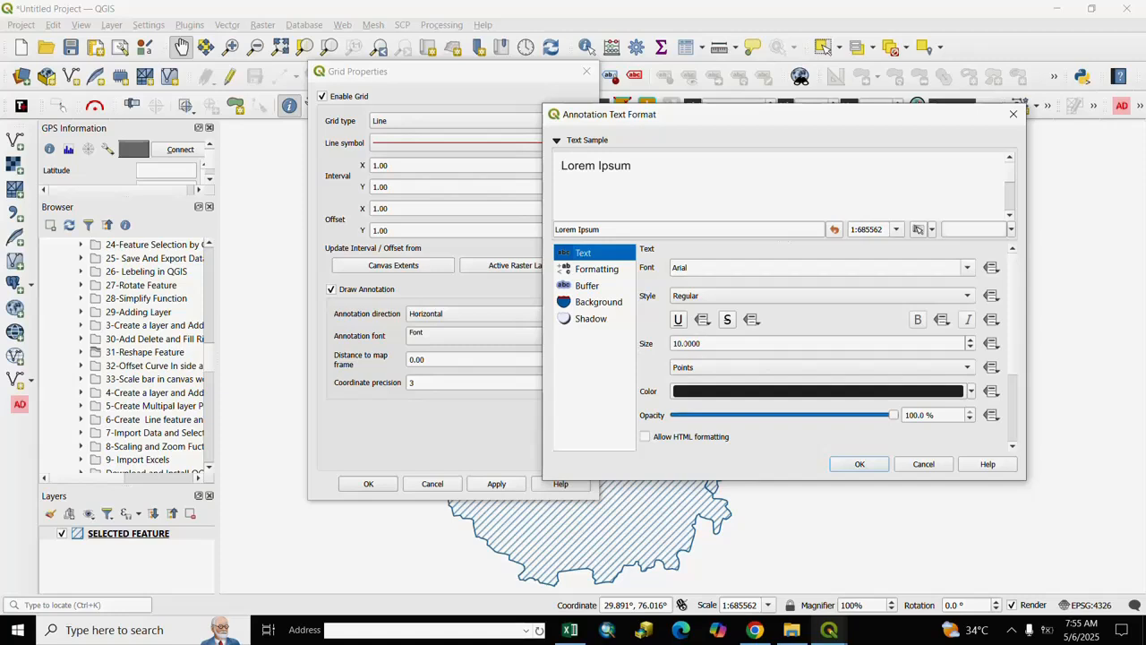
pyautogui.click(678, 344)
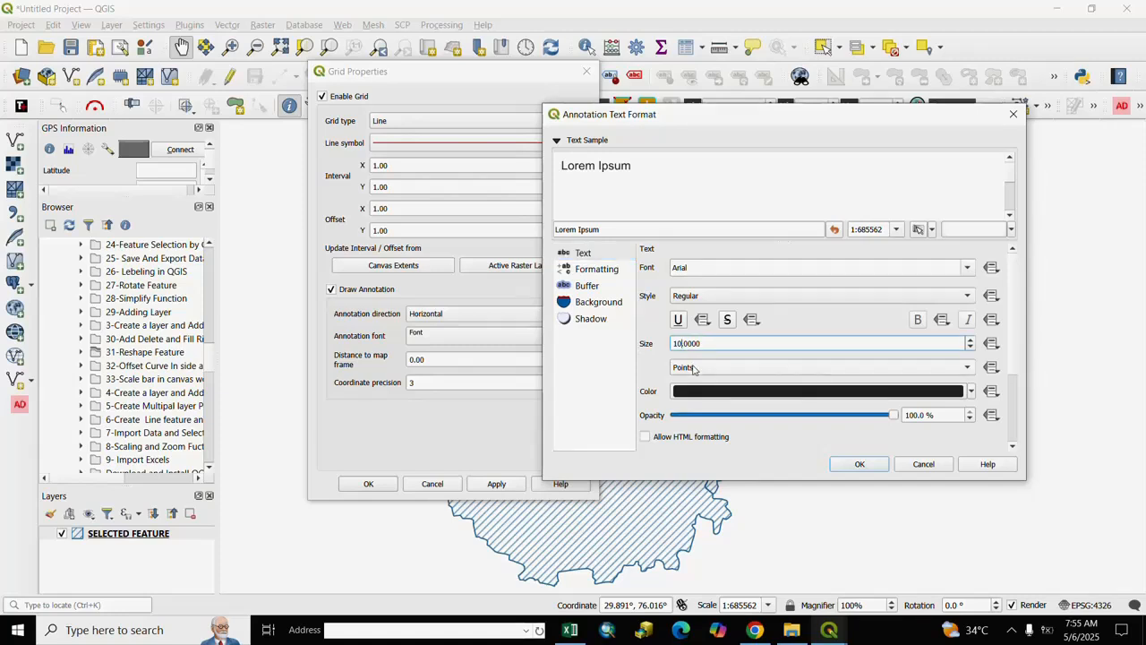
pyautogui.press('BackSpace')
pyautogui.press('BackSpace')
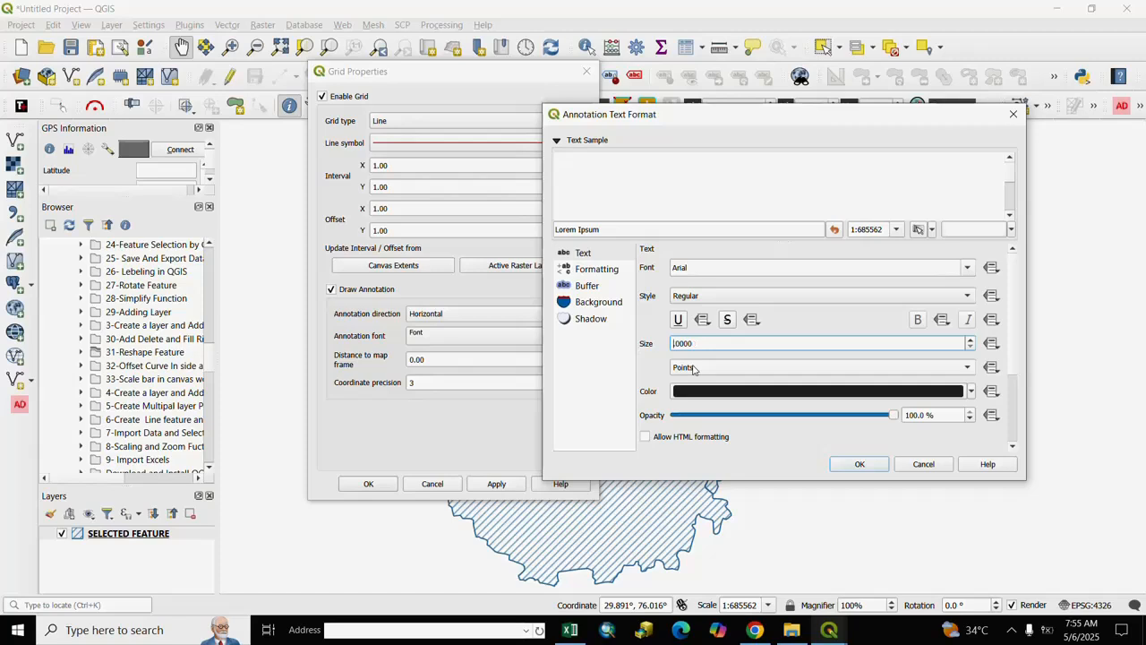
pyautogui.write('20.')
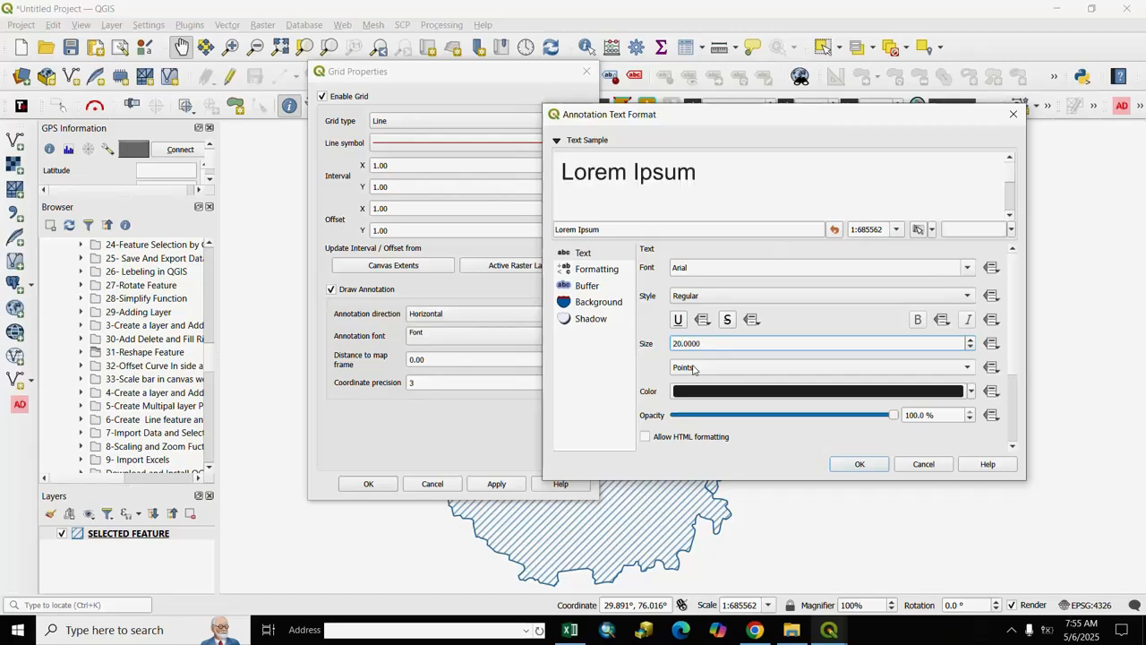
# - Change the annotation text's font to Arial Black and its color to blue
pyautogui.click(775, 295)
pyautogui.click(941, 277)
pyautogui.click(965, 271)
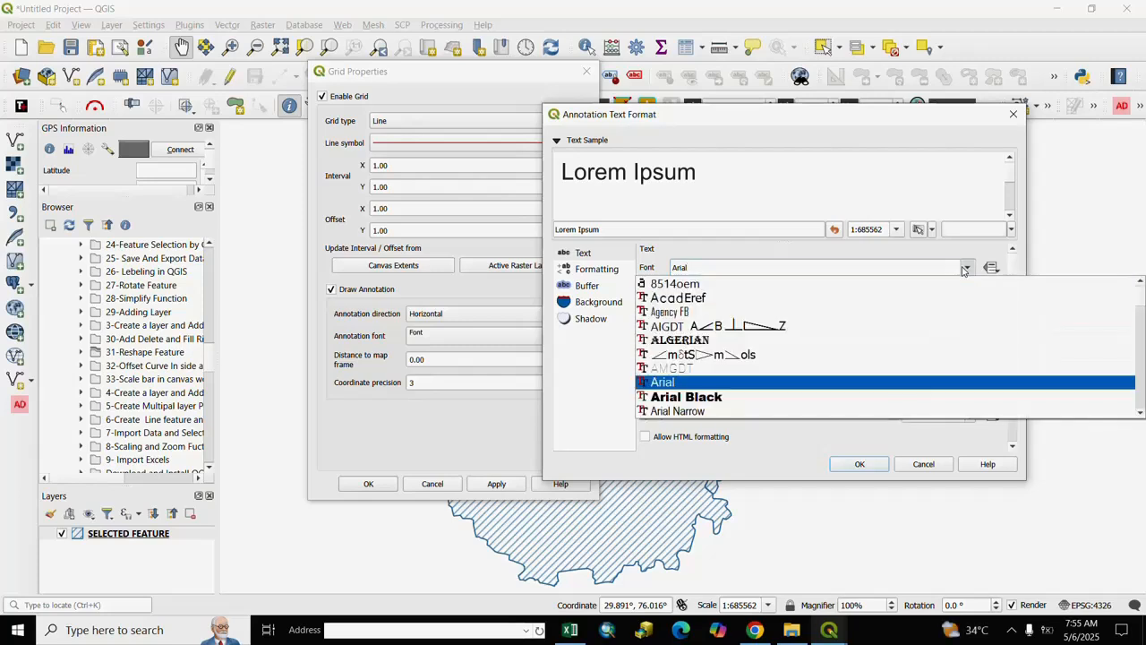
pyautogui.click(677, 399)
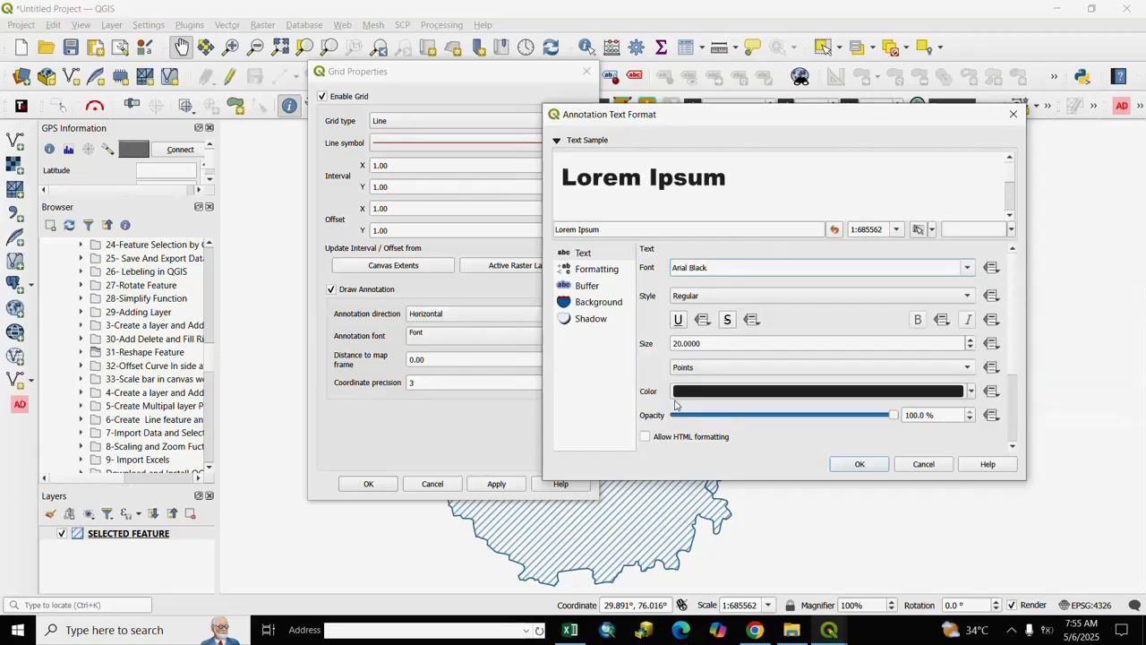
pyautogui.click(972, 391)
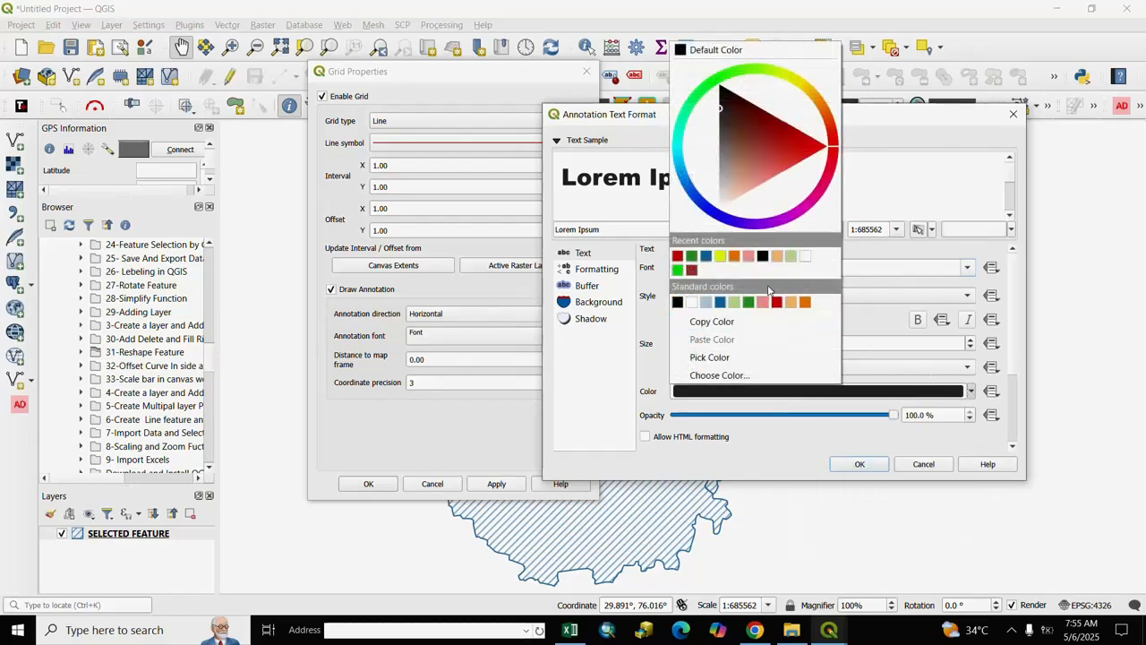
pyautogui.click(706, 257)
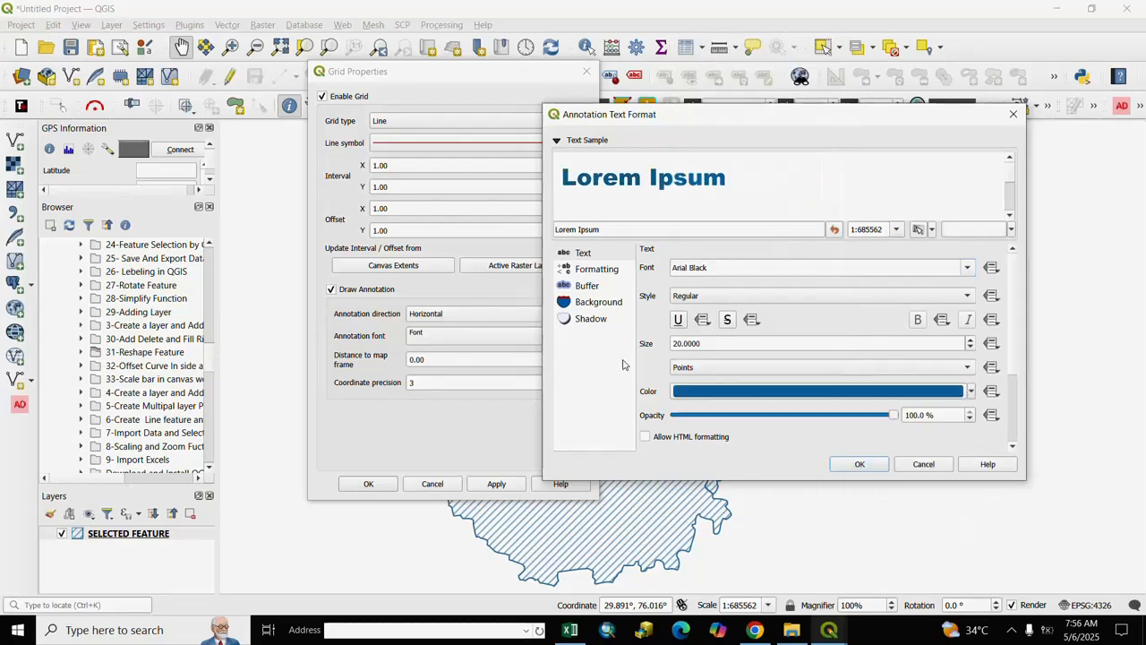
# - Add a yellow-green 1.3 mm buffer with the Round pen join style to the annotation text
pyautogui.click(581, 287)
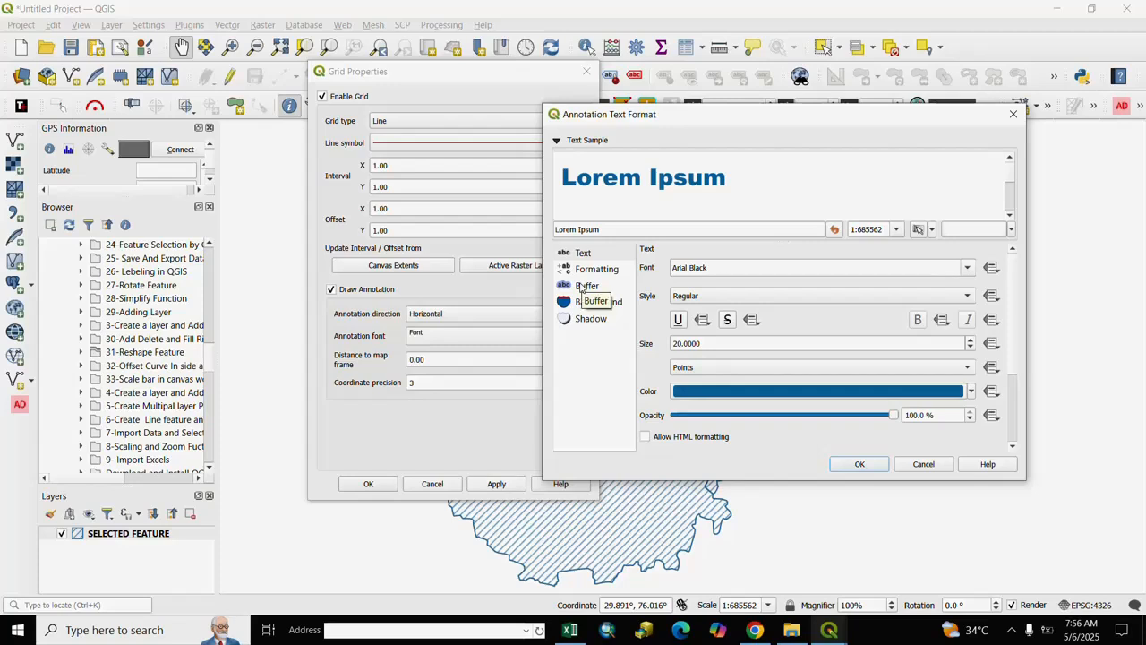
pyautogui.click(646, 268)
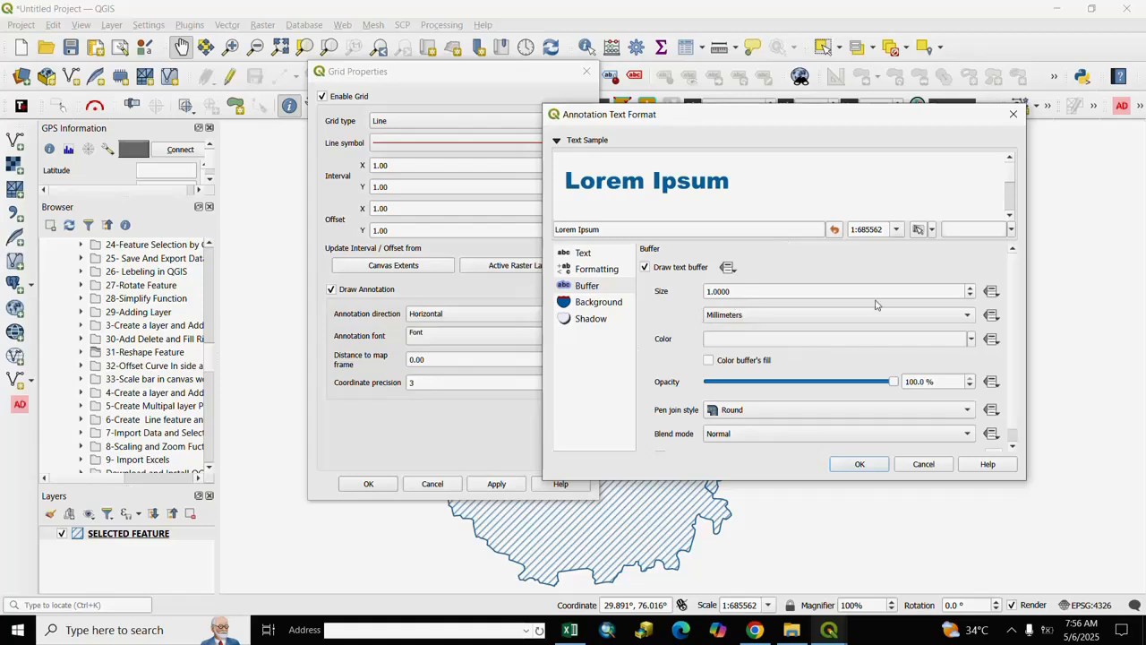
pyautogui.click(970, 291)
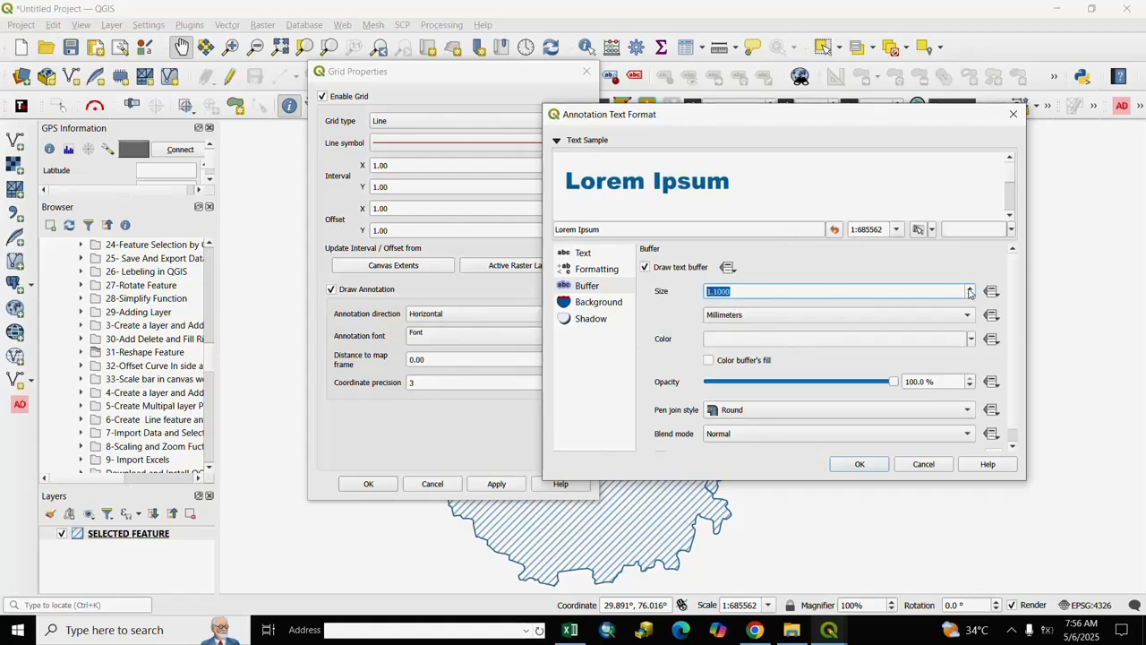
pyautogui.click(970, 291)
pyautogui.click(970, 291)
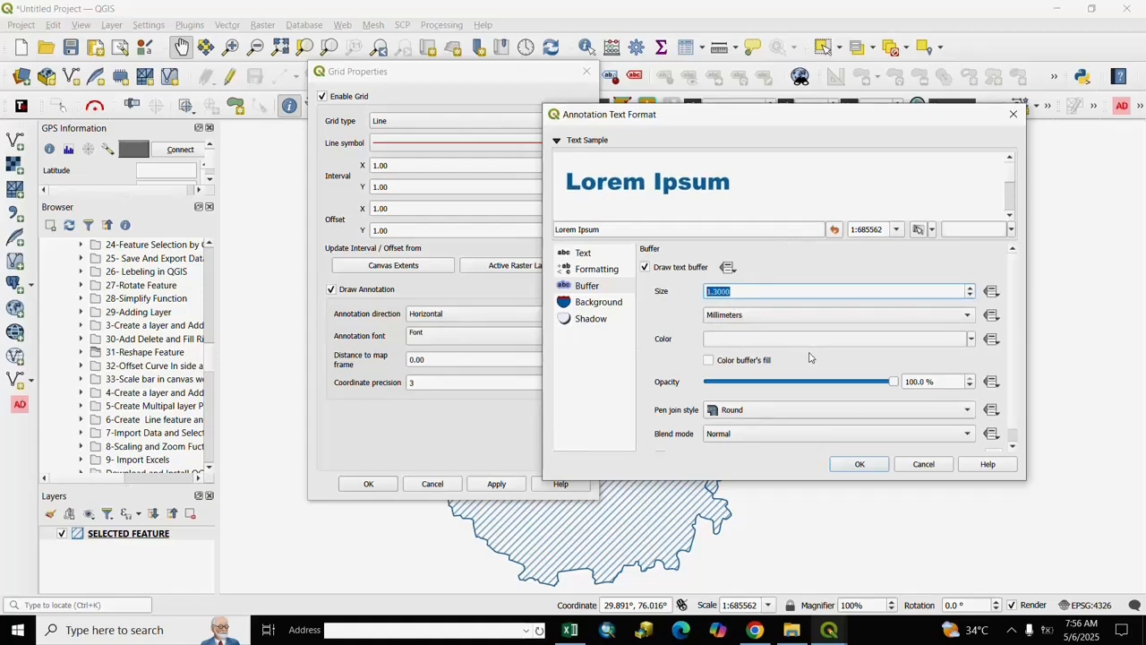
pyautogui.click(971, 339)
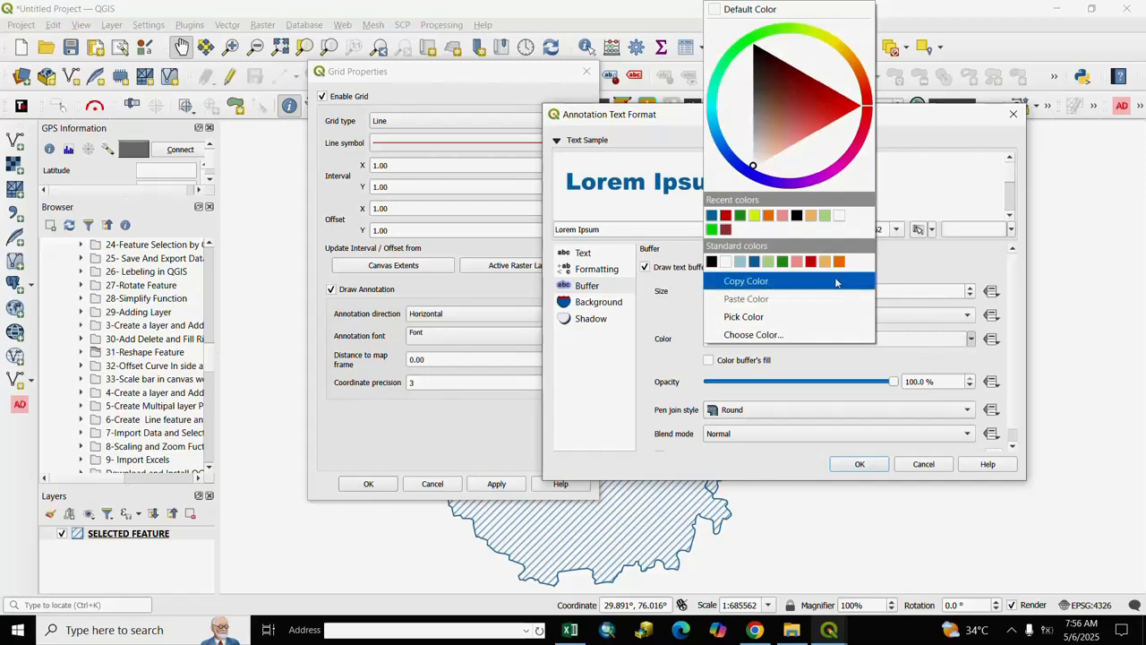
pyautogui.click(756, 225)
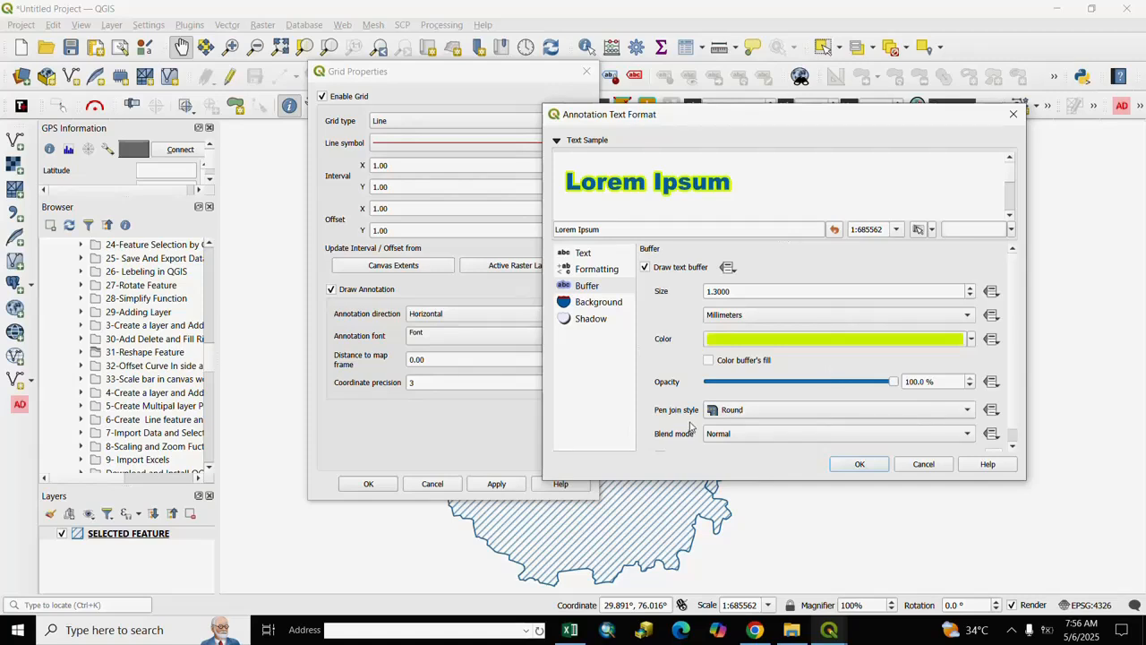
pyautogui.click(964, 412)
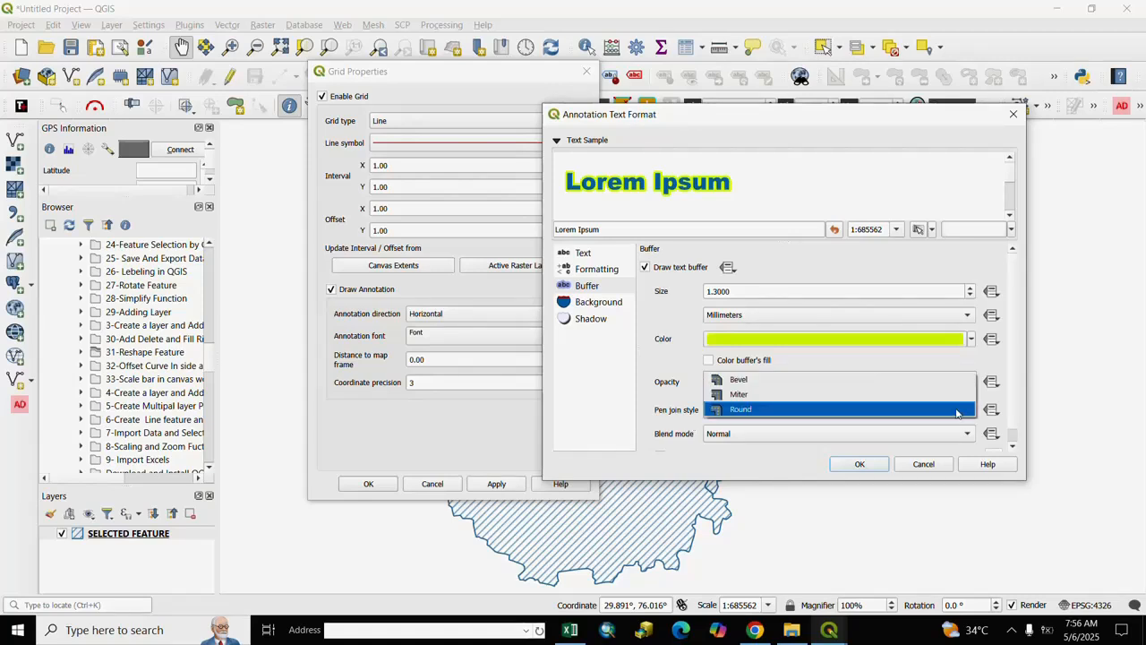
pyautogui.click(743, 409)
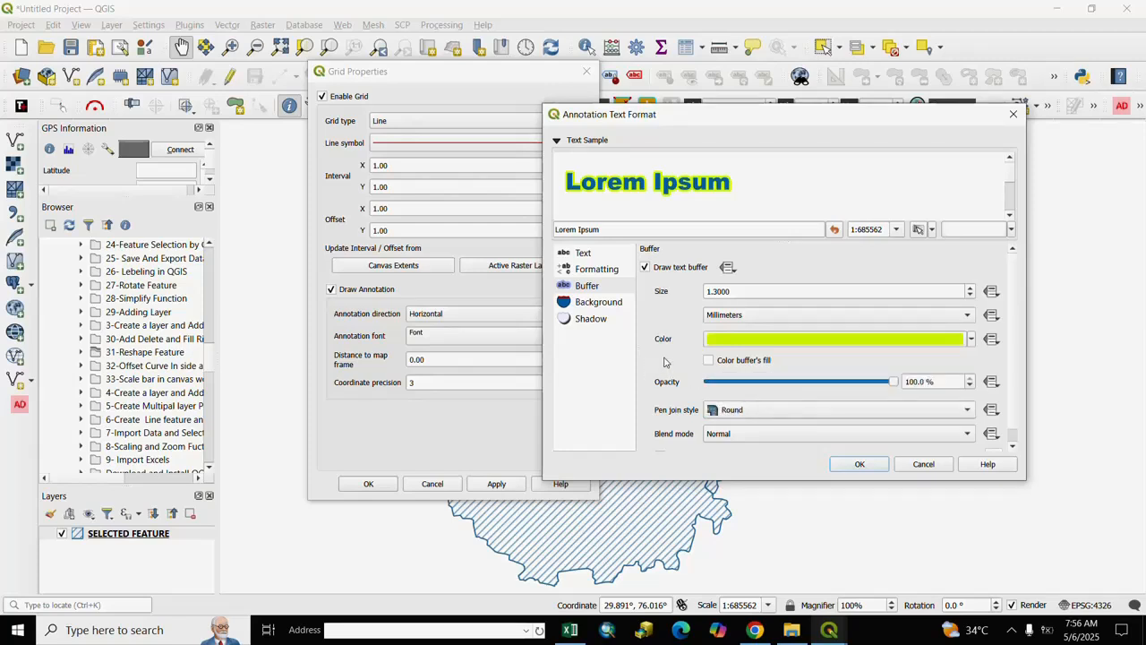
# - Add a light orange ellipse background with the Buffer size type to the annotation text, and accept the text format
pyautogui.click(595, 302)
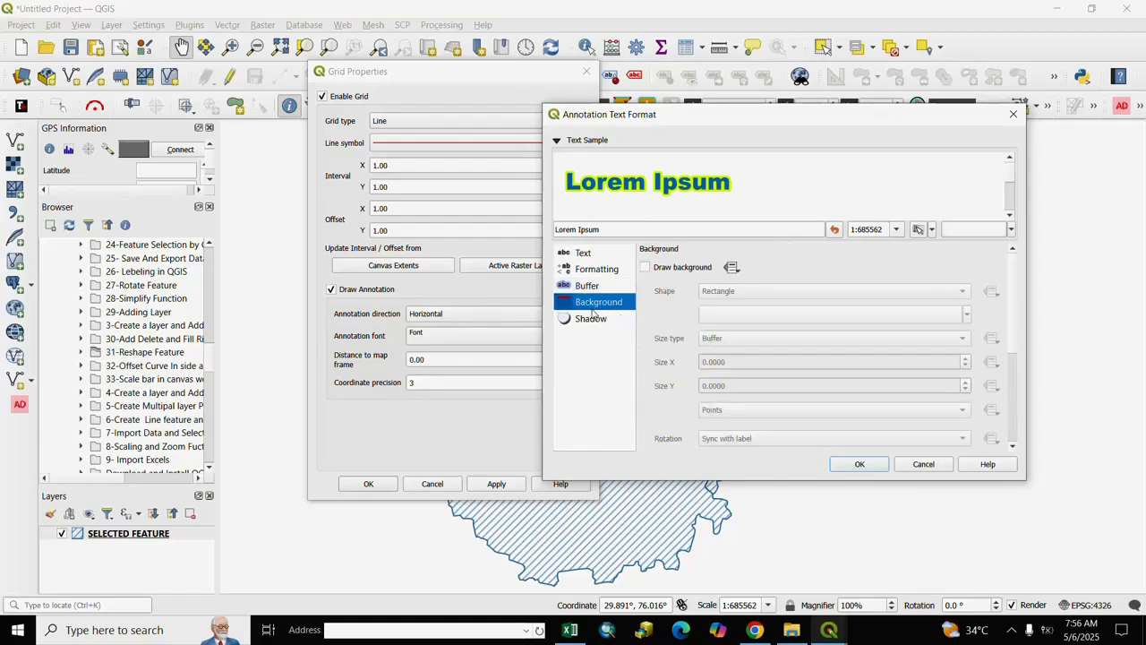
pyautogui.click(645, 268)
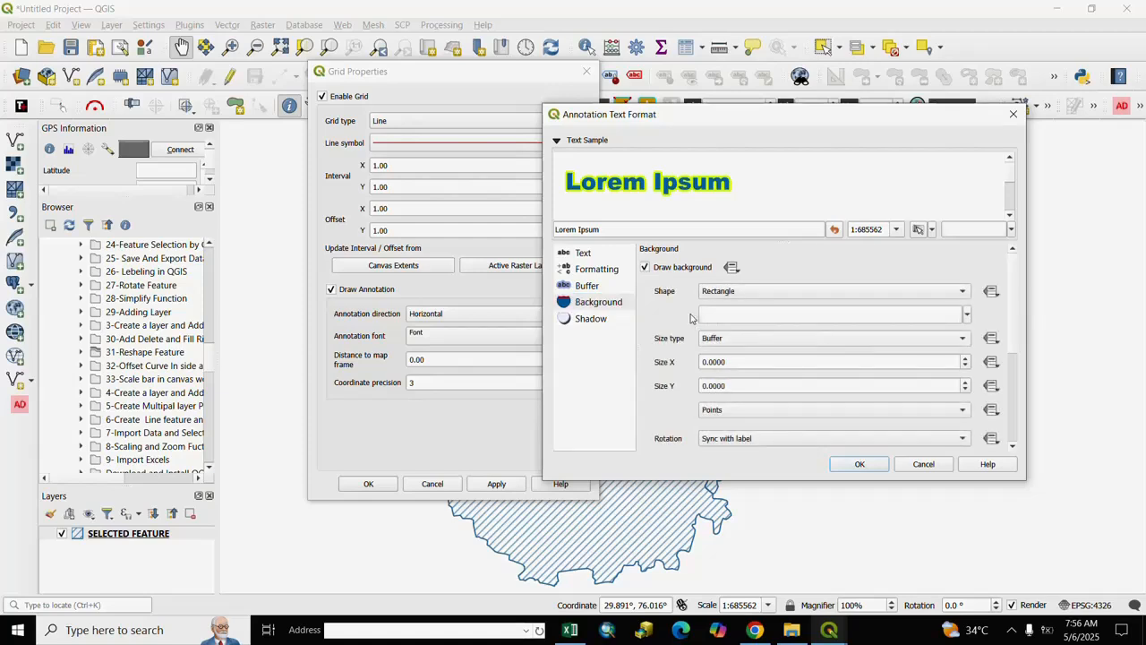
pyautogui.click(965, 293)
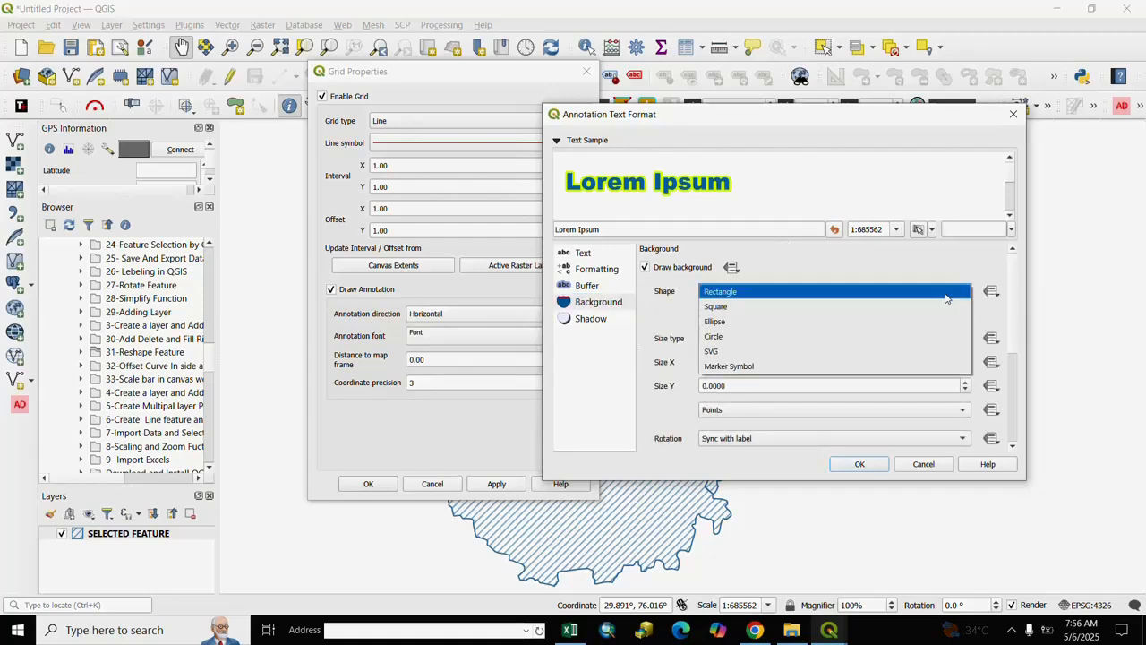
pyautogui.click(714, 322)
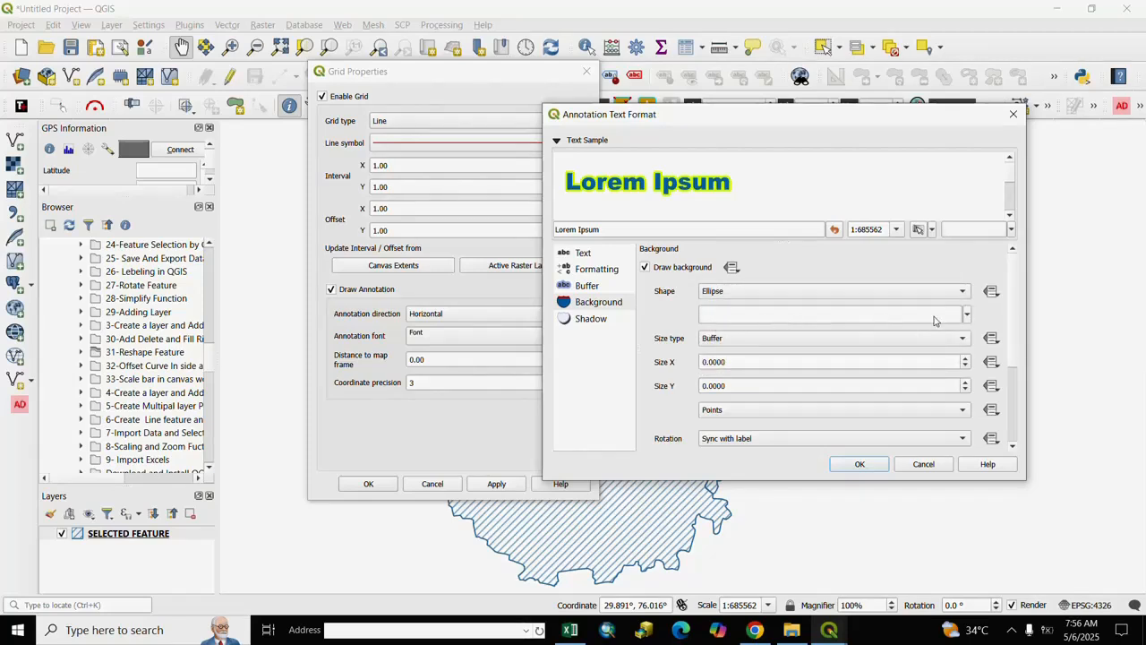
pyautogui.click(966, 316)
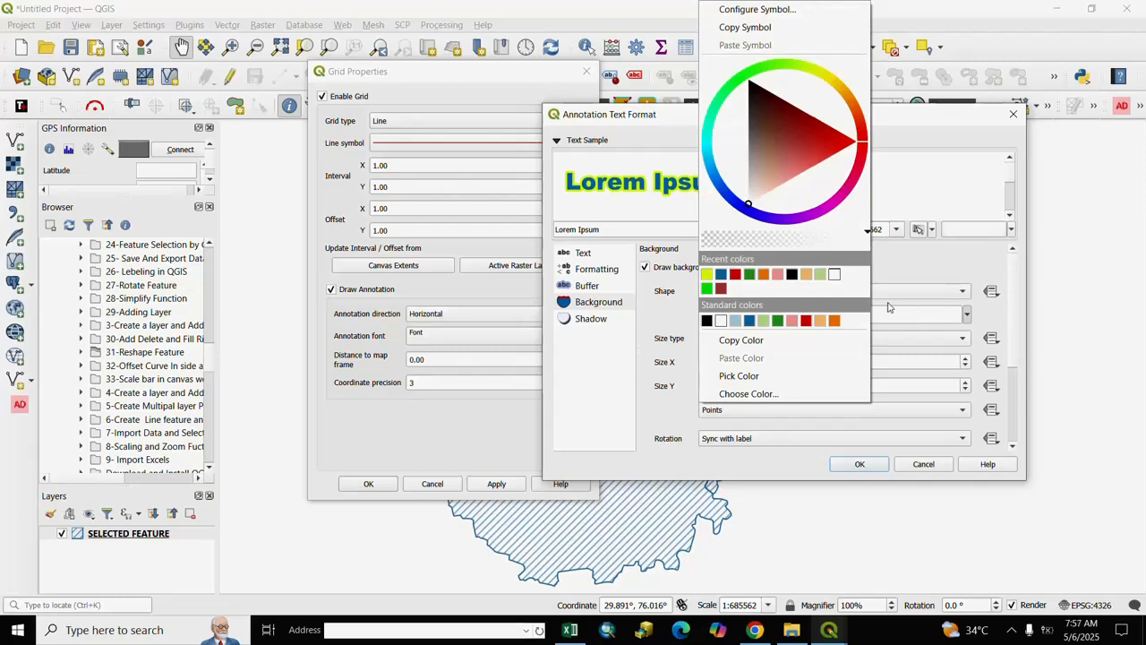
pyautogui.click(810, 277)
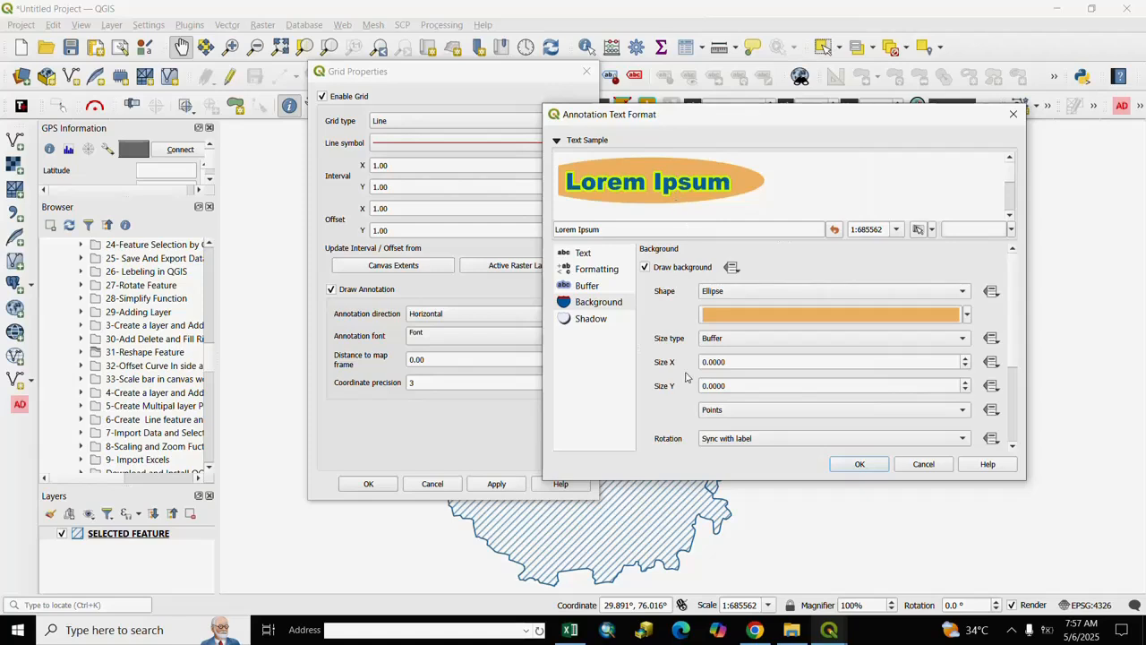
pyautogui.click(963, 339)
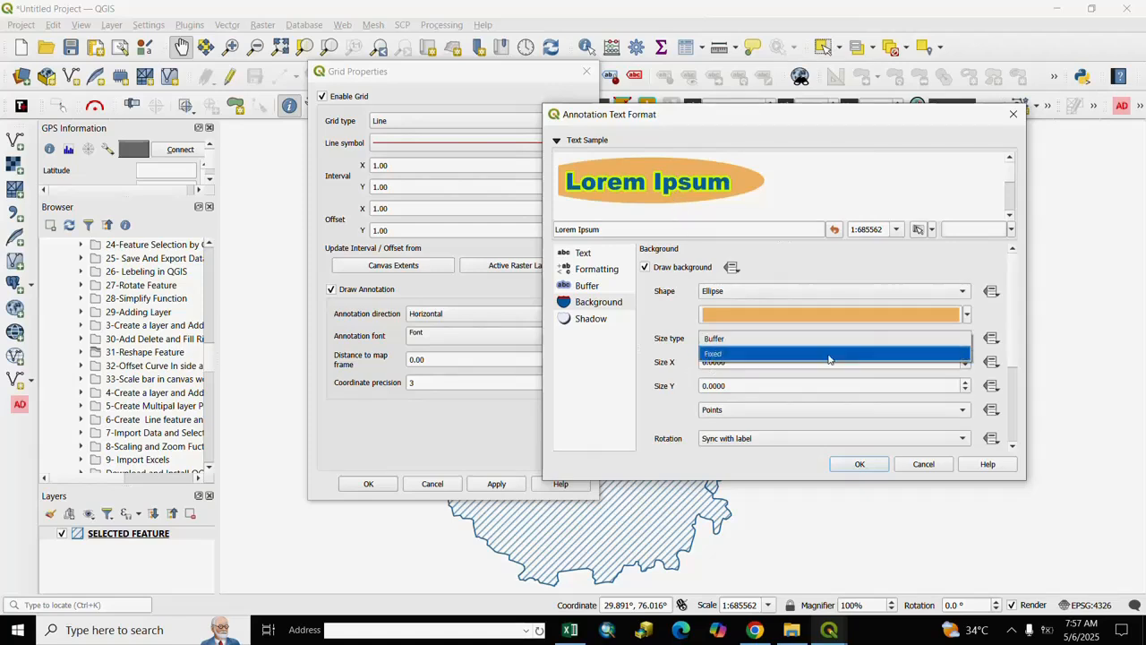
pyautogui.click(724, 346)
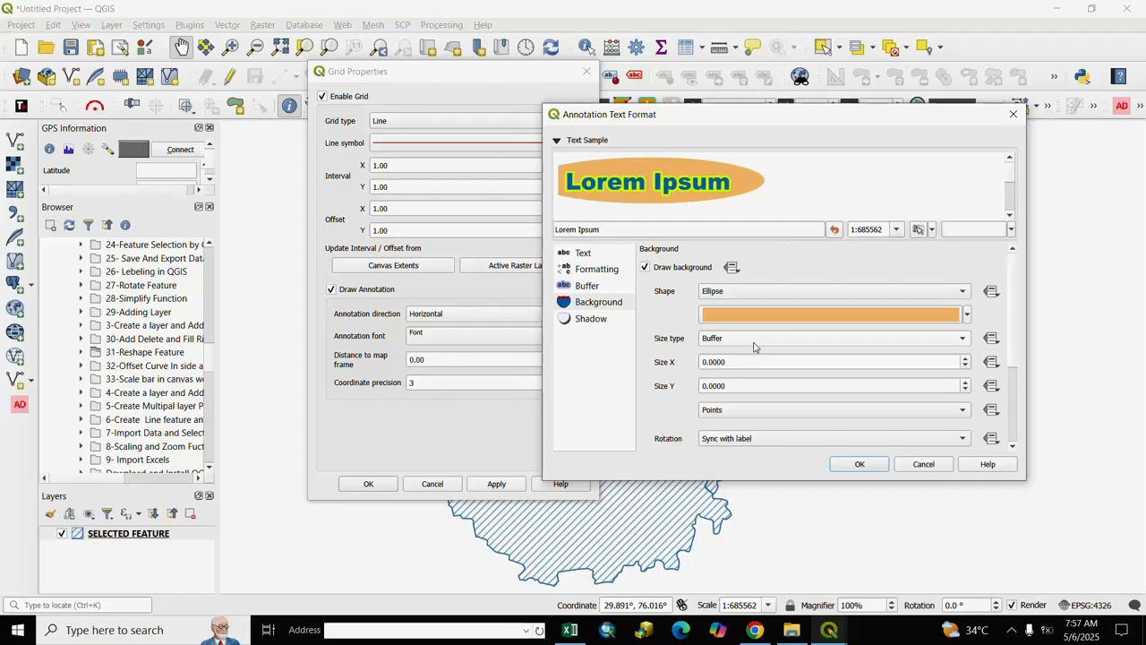
pyautogui.click(858, 465)
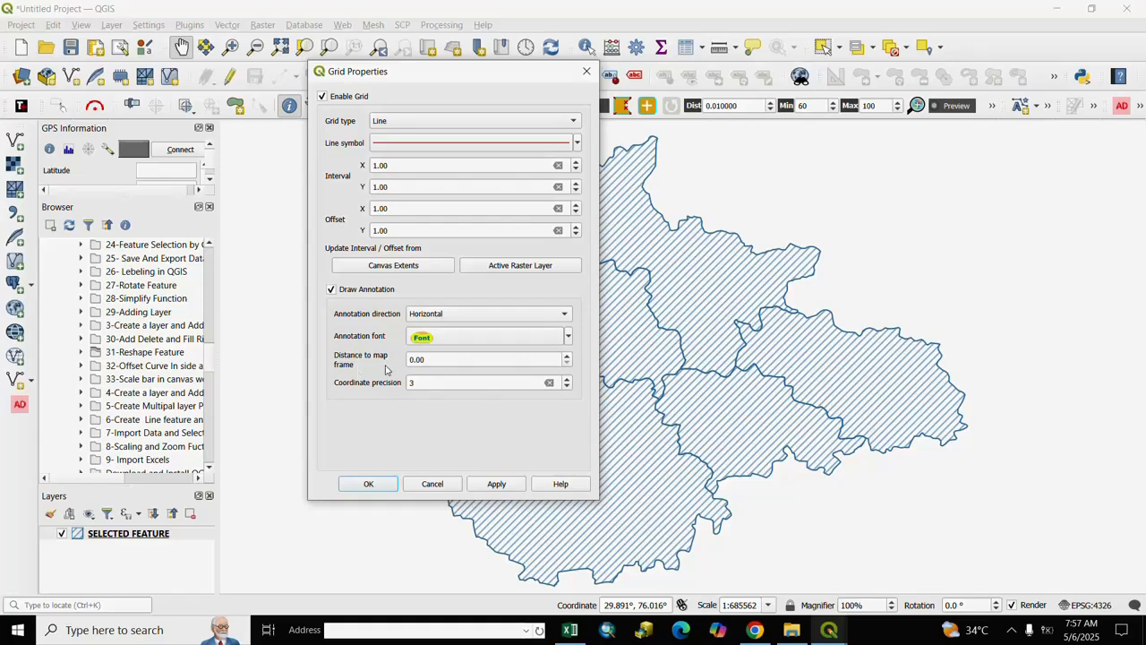
# - Set the grid annotation's distance to the map frame to 2.00
pyautogui.click(566, 356)
pyautogui.click(566, 359)
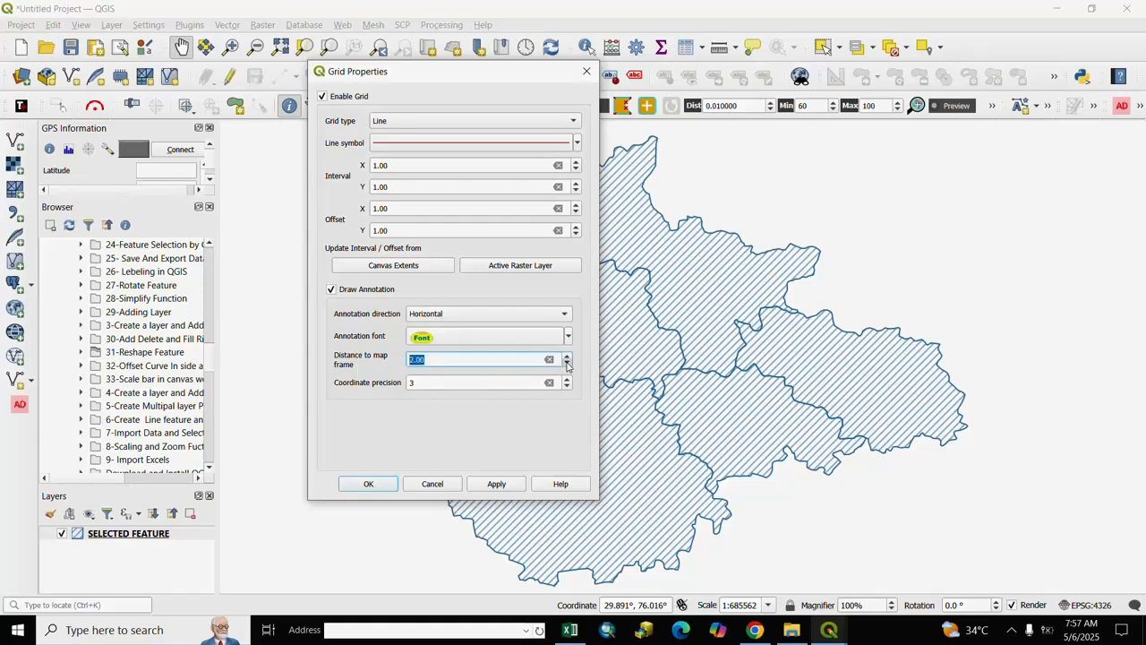
# - Set the grid annotation's coordinate precision to 4, apply the grid settings to the map, and accept them
pyautogui.click(437, 425)
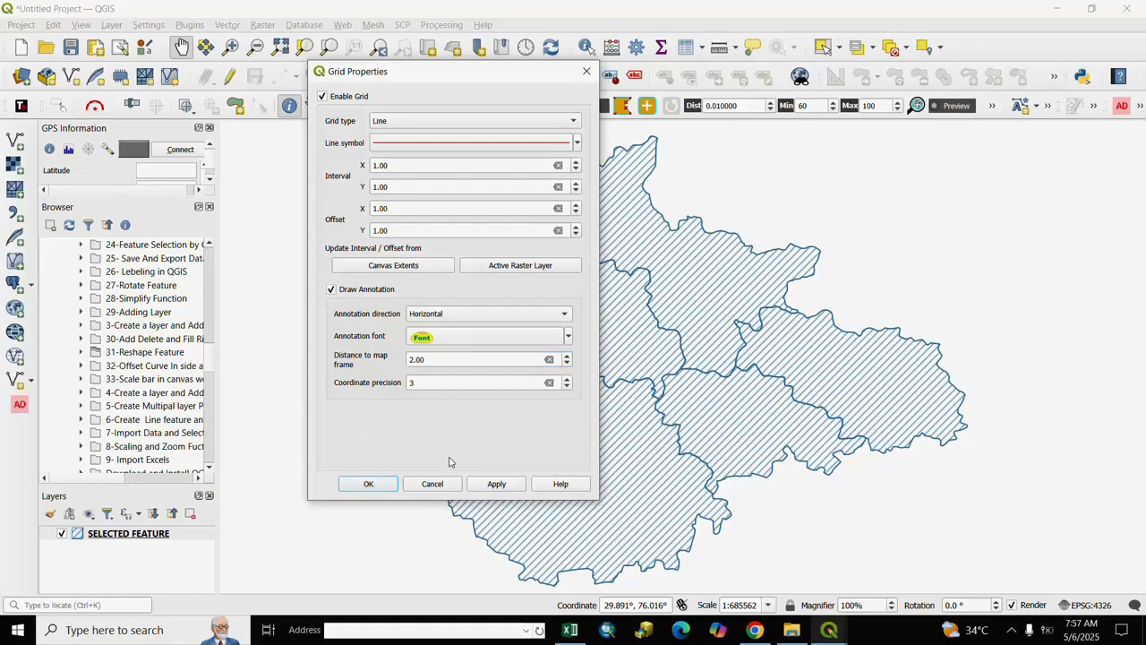
pyautogui.moveTo(441, 72); pyautogui.dragTo(363, 76)
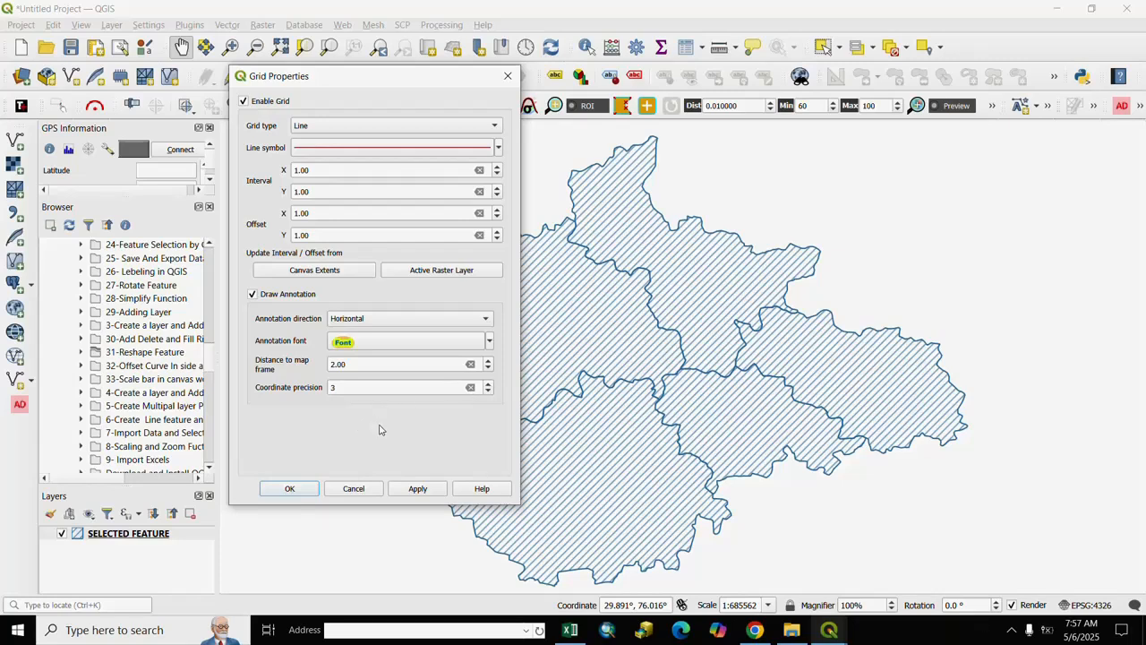
pyautogui.click(488, 385)
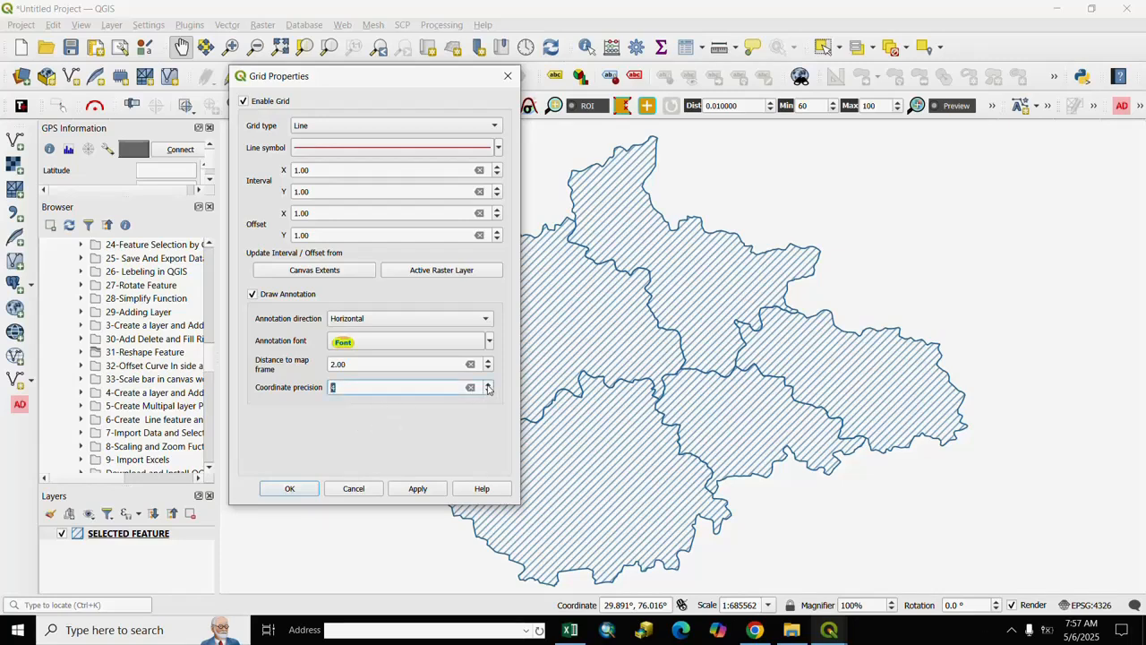
pyautogui.click(427, 489)
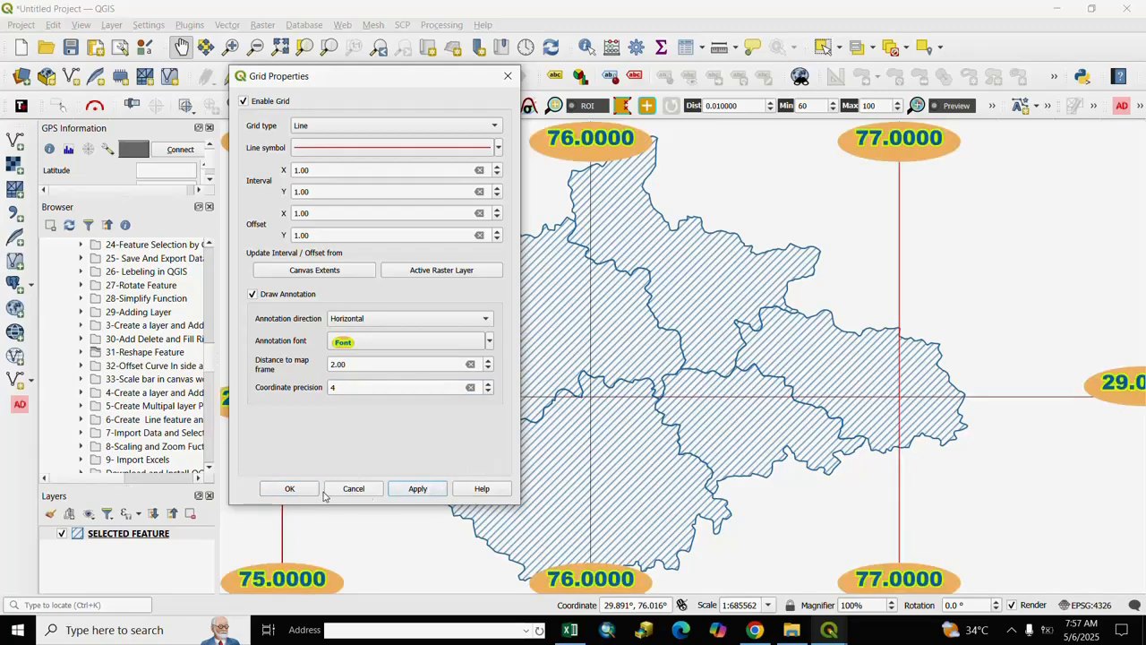
pyautogui.click(290, 489)
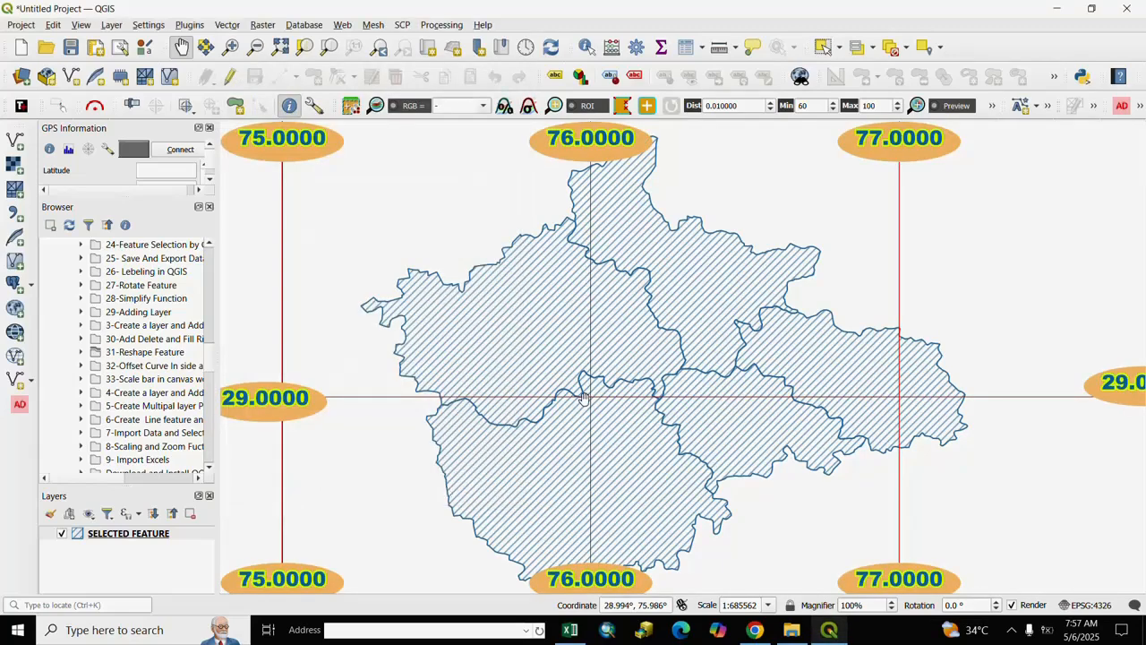
# - Examine the grid lines and coordinate annotations around the SELECTED FEATURE polygons at several map scales and positions
pyautogui.scroll(-1, 580, 400)
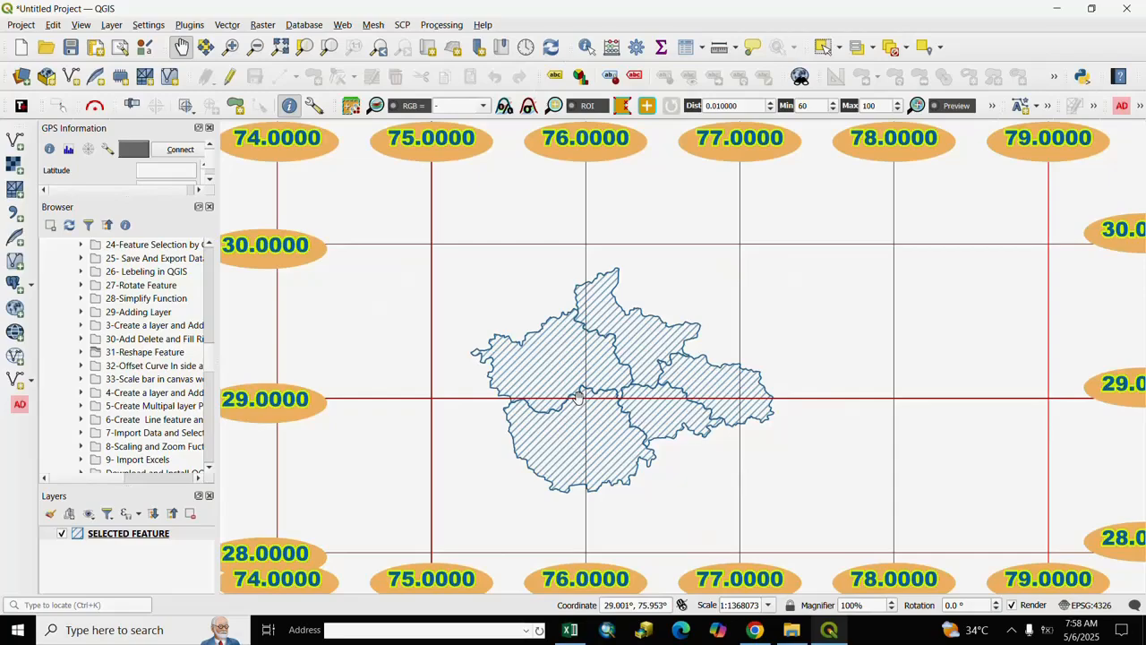
pyautogui.scroll(1, 578, 396)
pyautogui.scroll(-1, 580, 398)
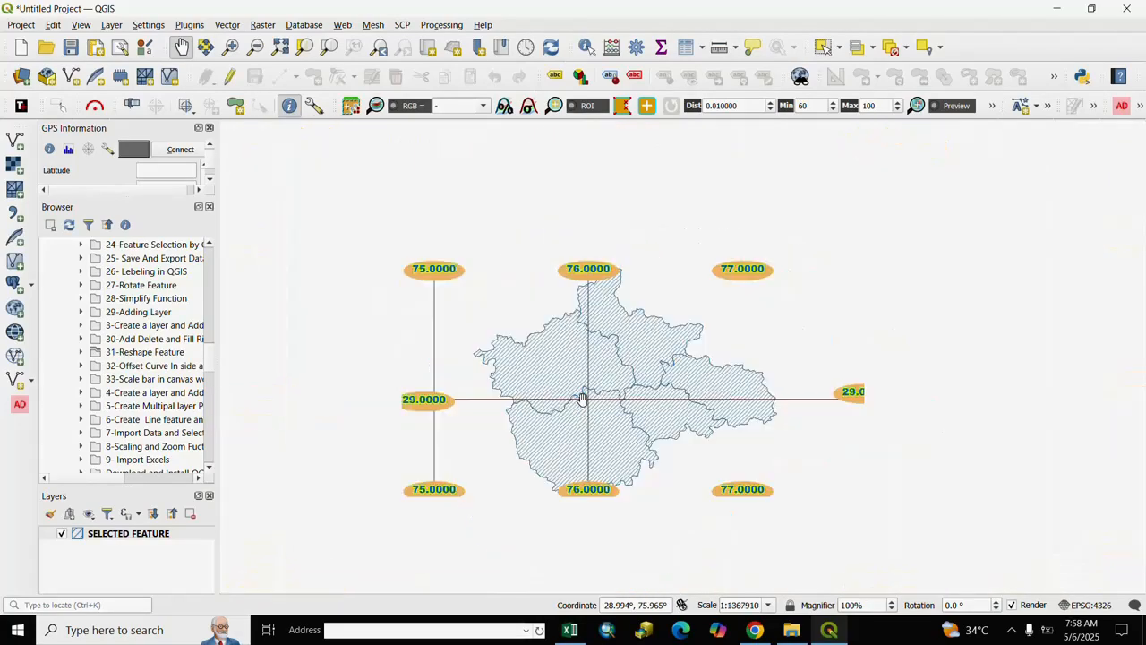
pyautogui.scroll(3, 582, 398)
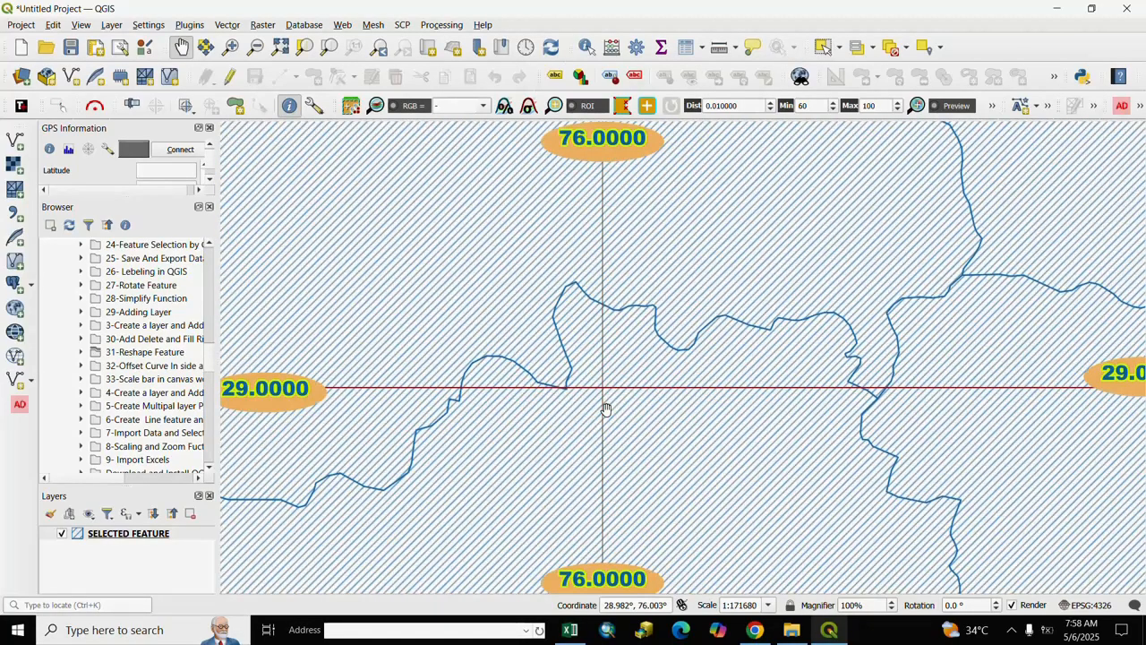
pyautogui.moveTo(563, 427); pyautogui.dragTo(671, 376)
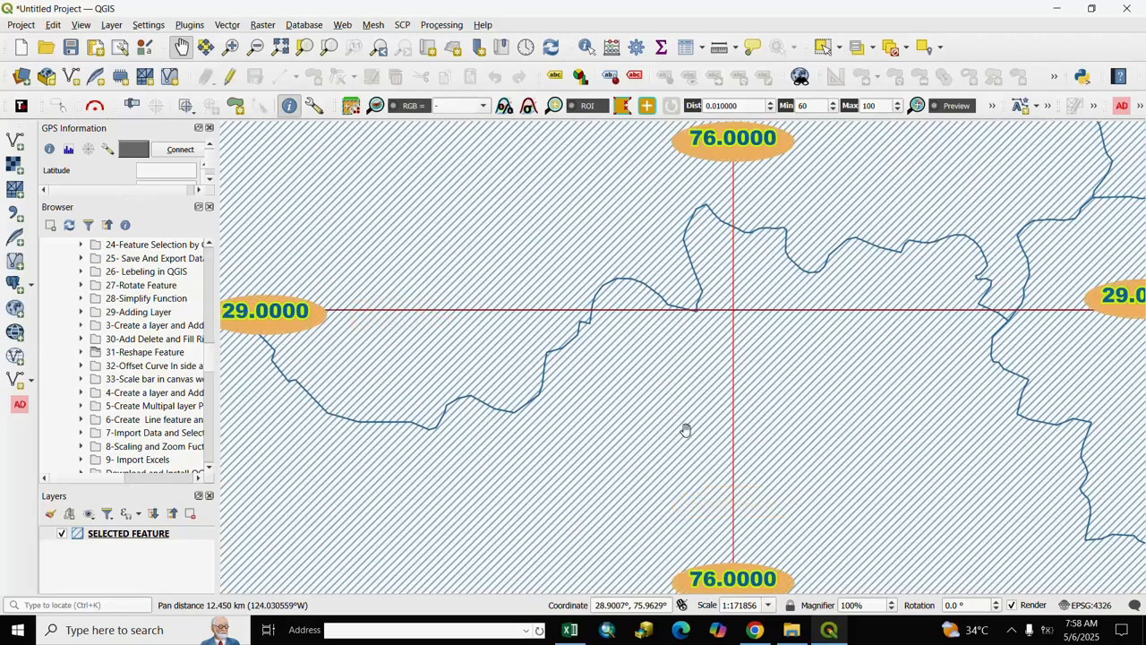
pyautogui.moveTo(686, 430); pyautogui.dragTo(642, 295)
pyautogui.scroll(-2, 676, 403)
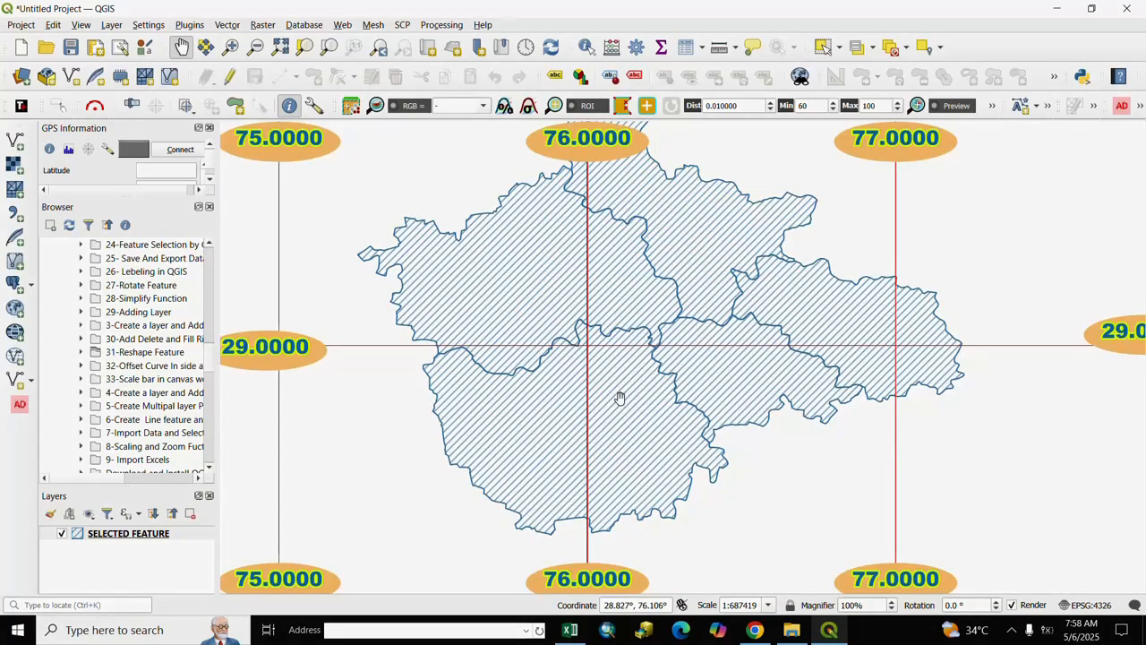
pyautogui.scroll(-1, 618, 397)
pyautogui.scroll(-1, 619, 397)
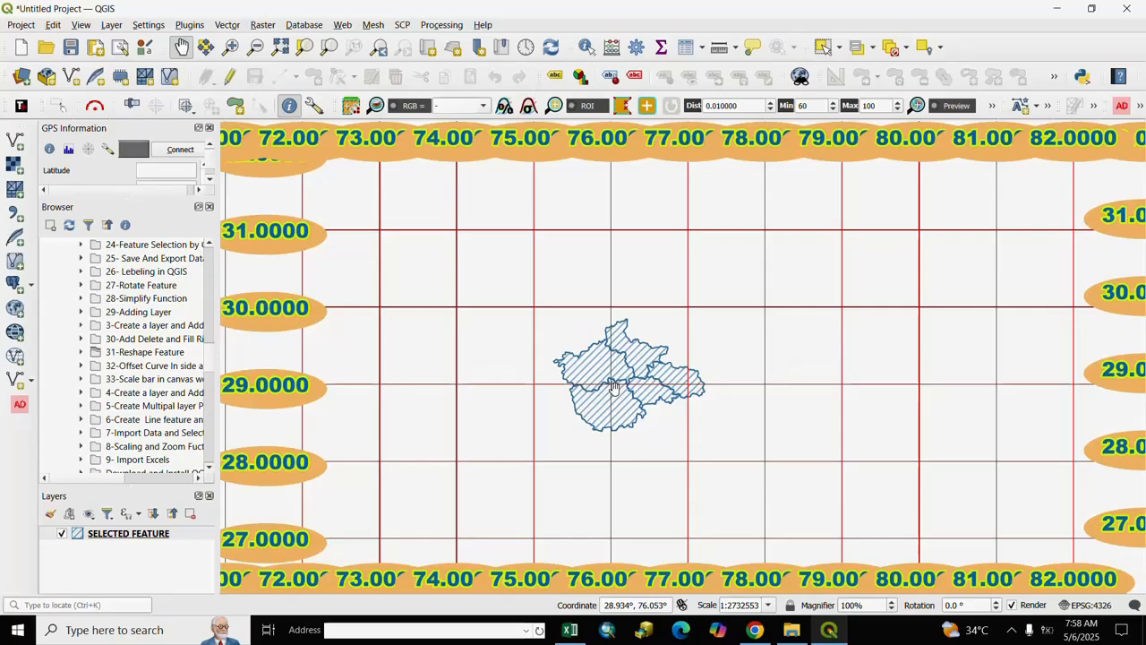
pyautogui.scroll(2, 615, 387)
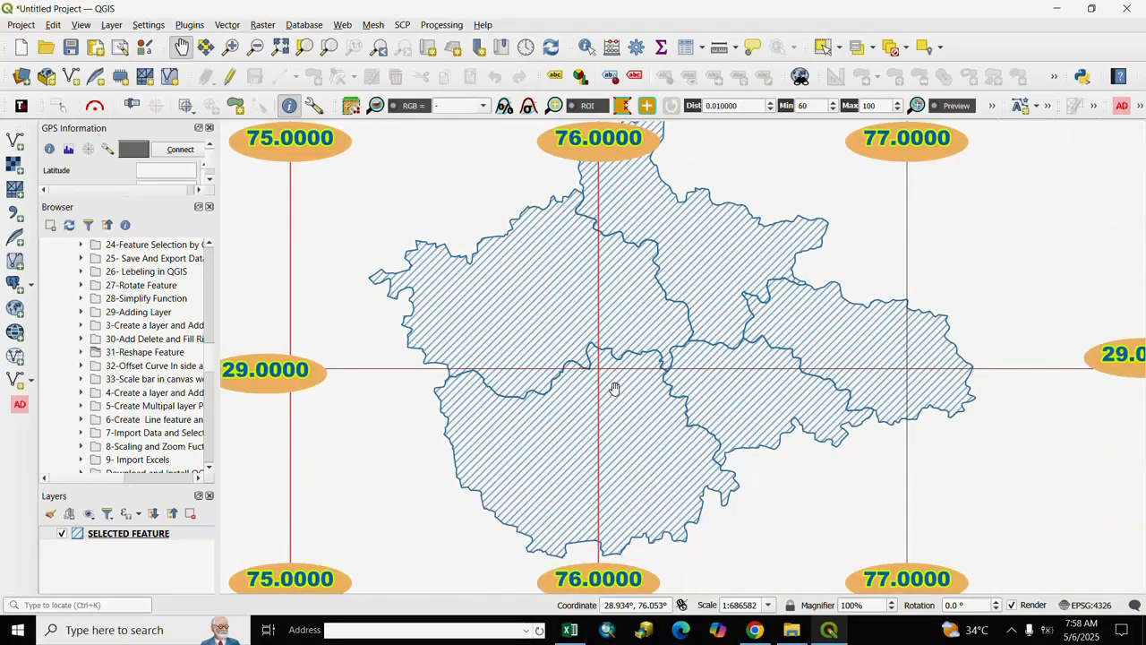
pyautogui.scroll(1, 614, 388)
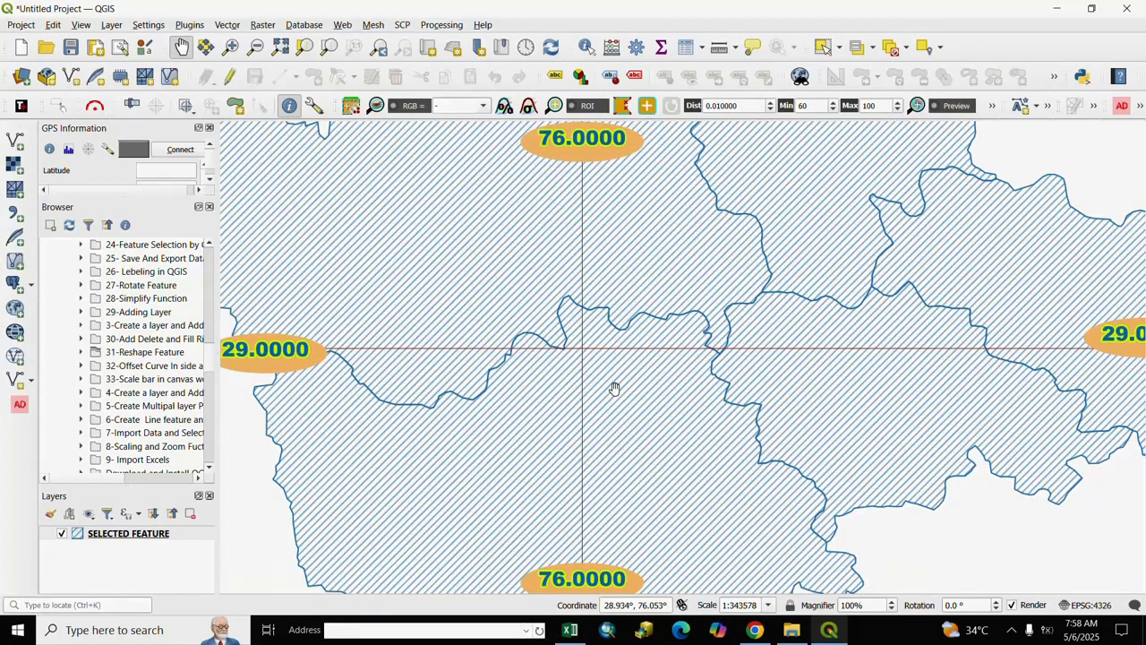